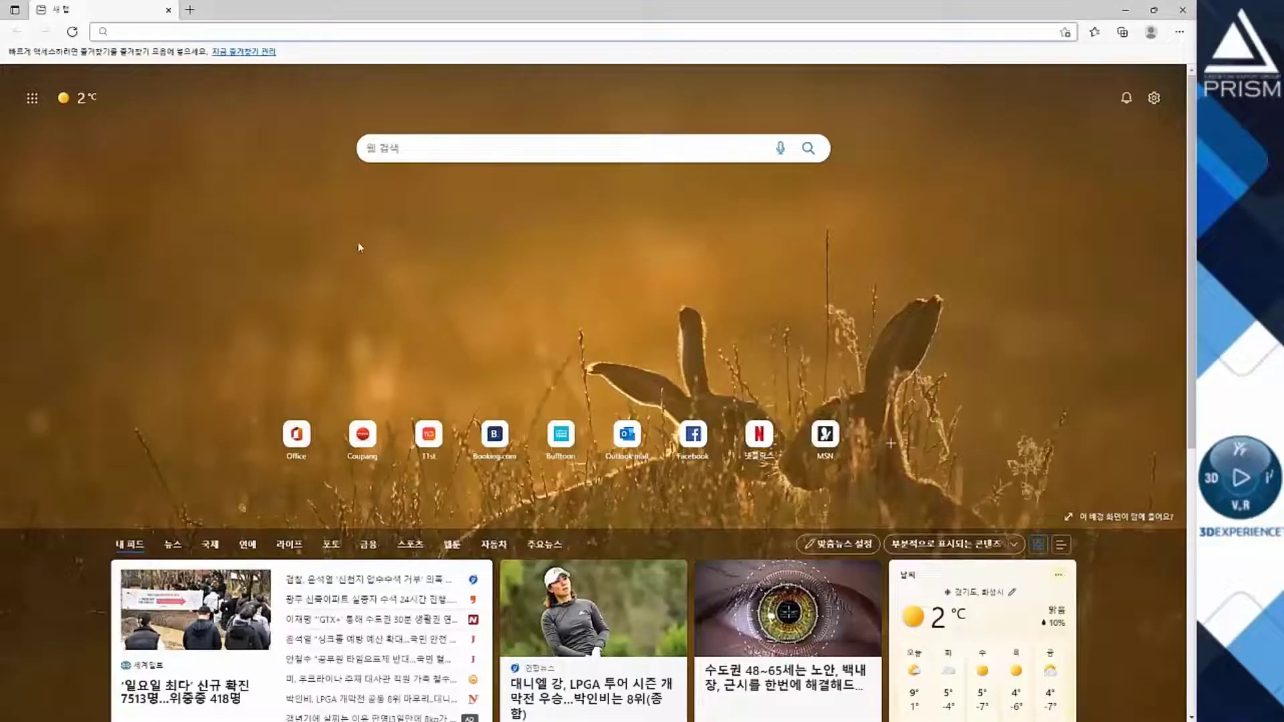
{"action": "type", "text": "e"}
{"action": "key", "text": "BackSpace"}
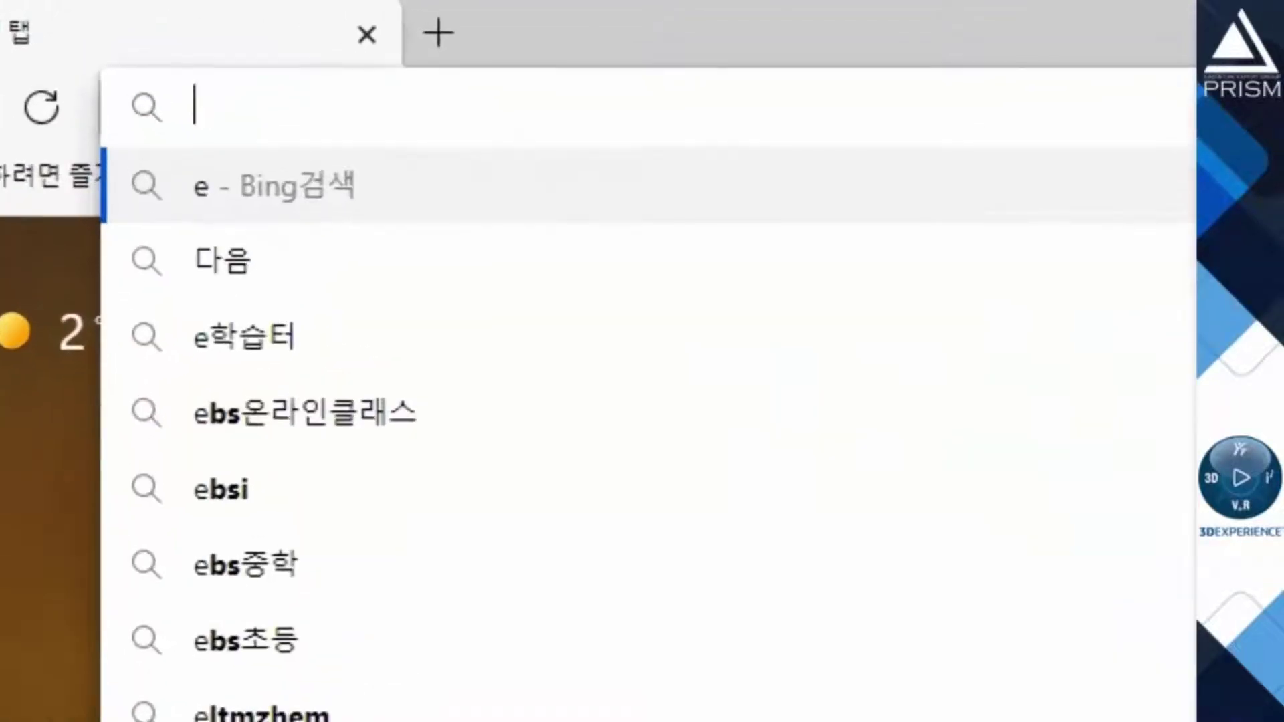
{"action": "type", "text": "www.solidwor"}
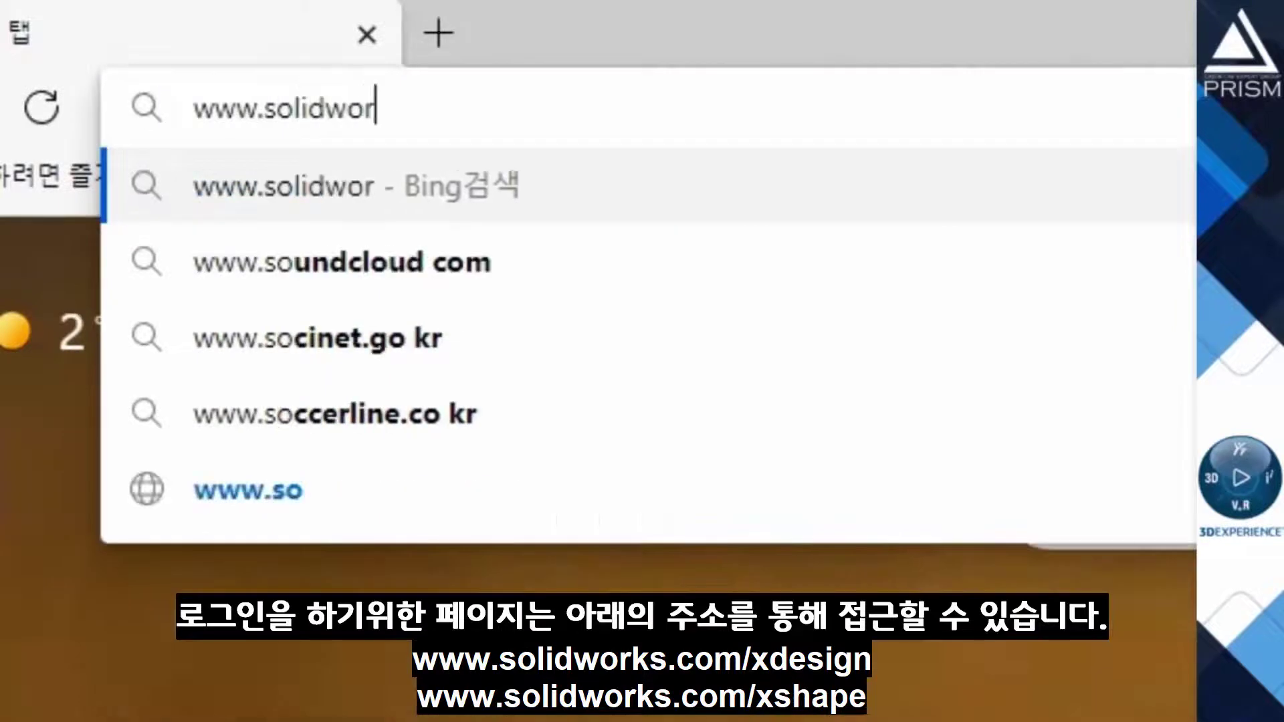
{"action": "type", "text": "ks.com/xdesig"}
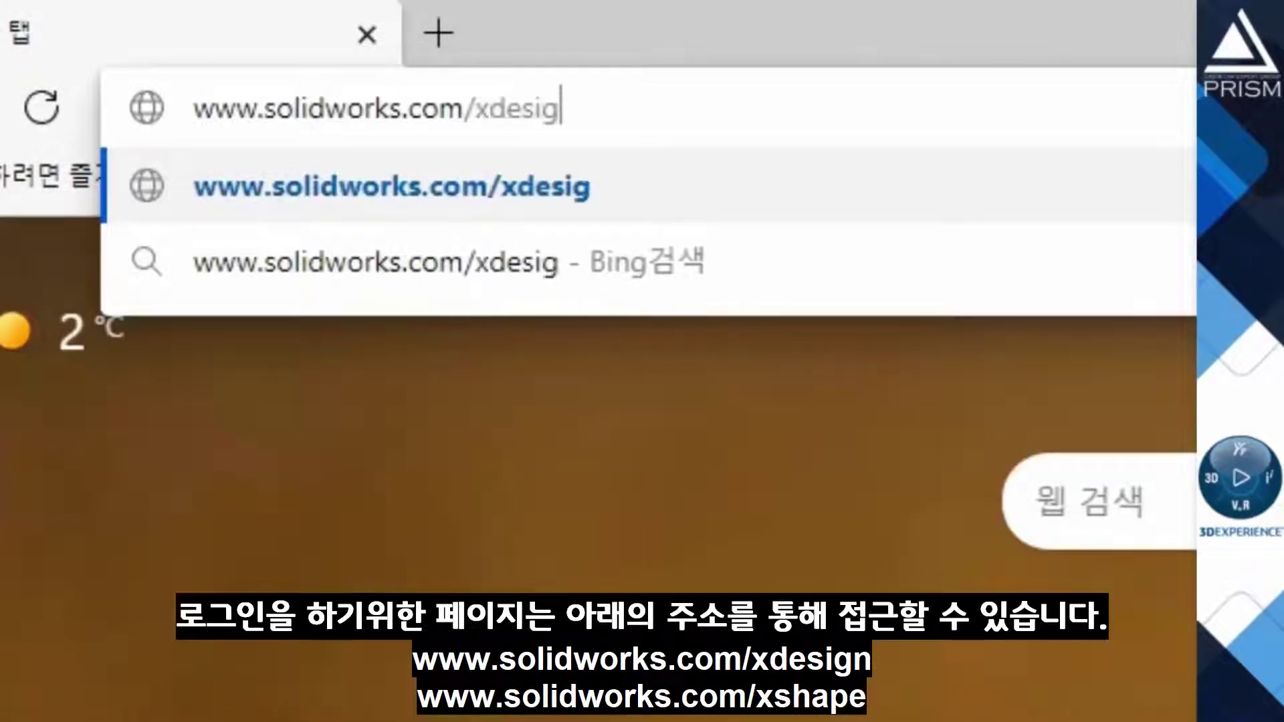
{"action": "type", "text": "n"}
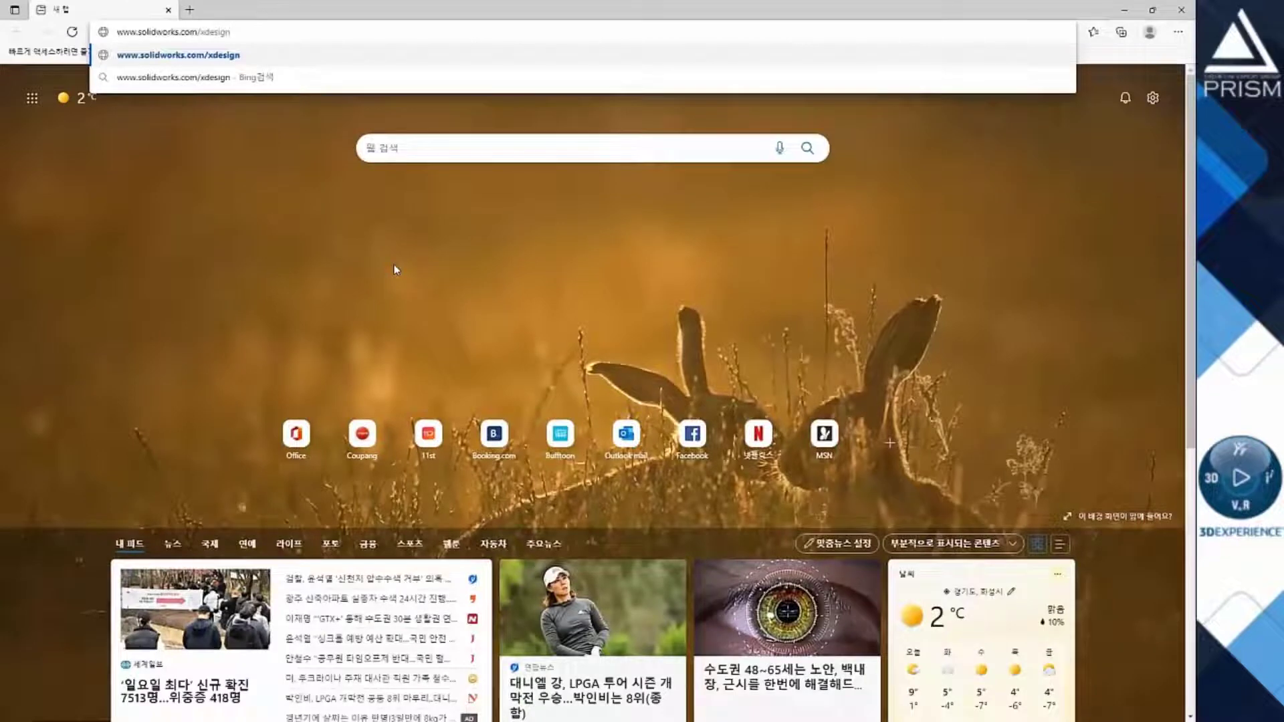
{"action": "key", "text": "Return"}
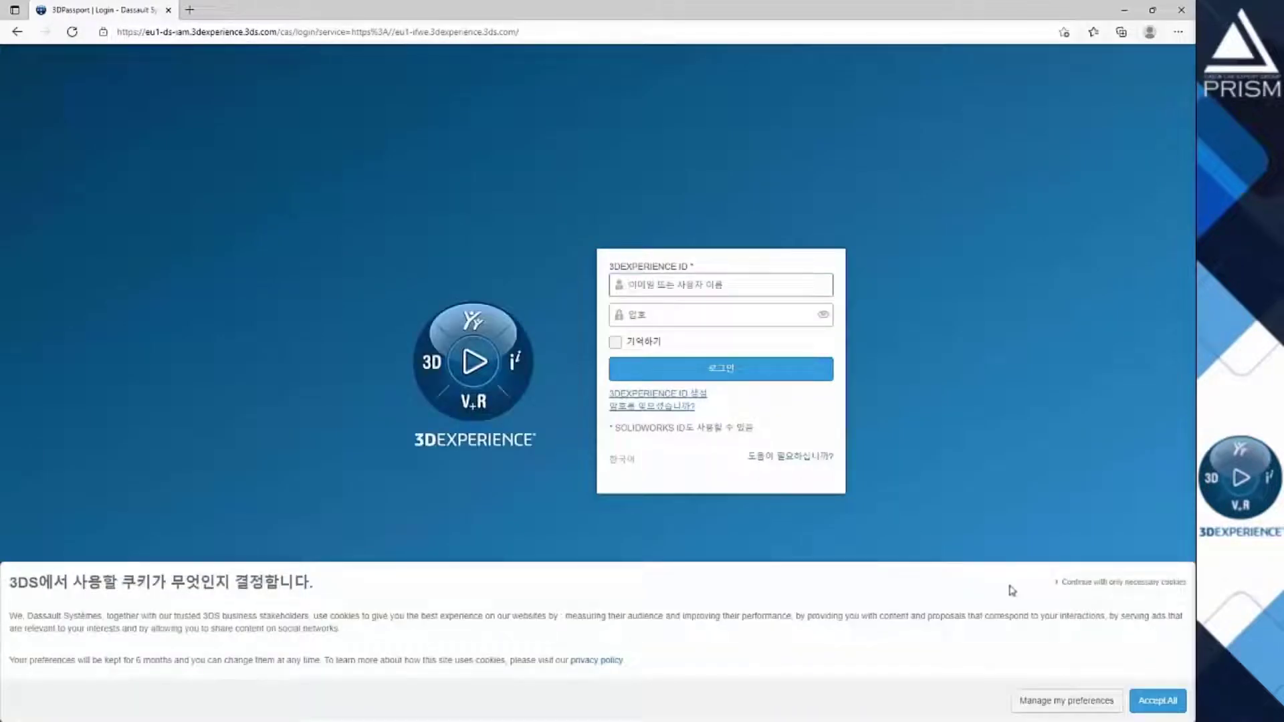
Accept all cookies and bookmark the login page in the default Favorites folder
{"action": "left_click", "coordinate": [1152, 701]}
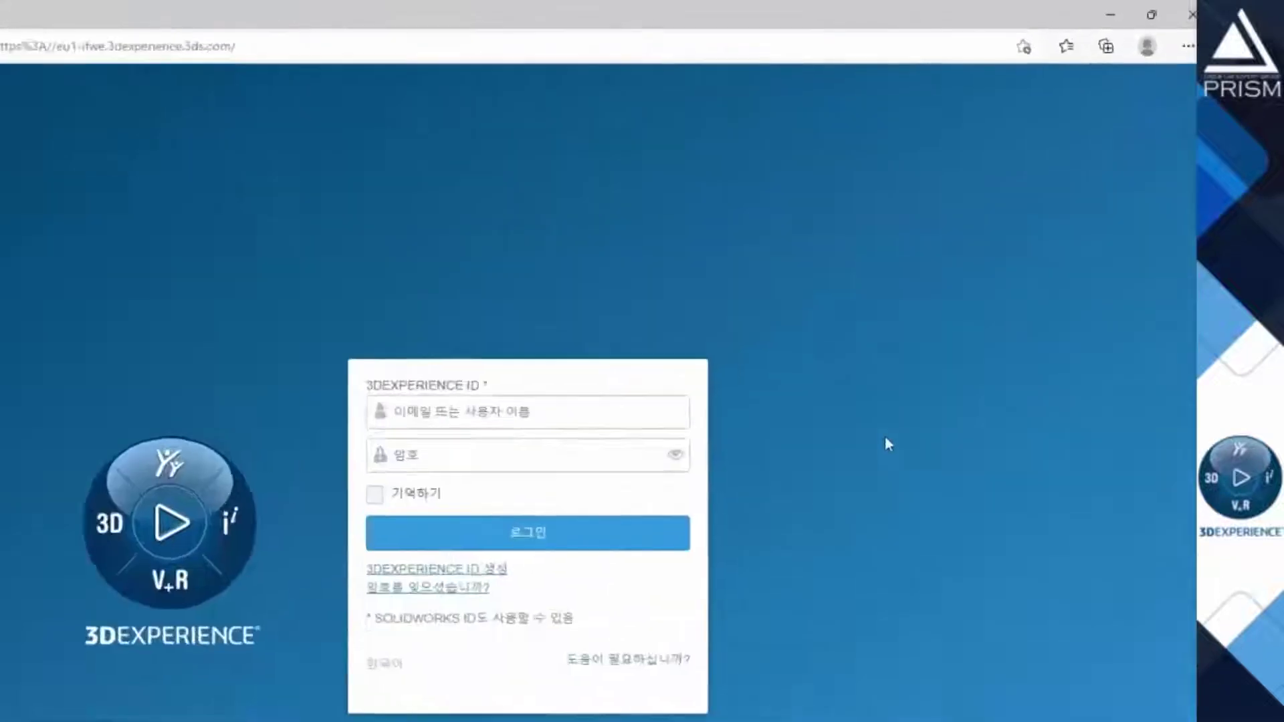
{"action": "left_click", "coordinate": [1064, 33]}
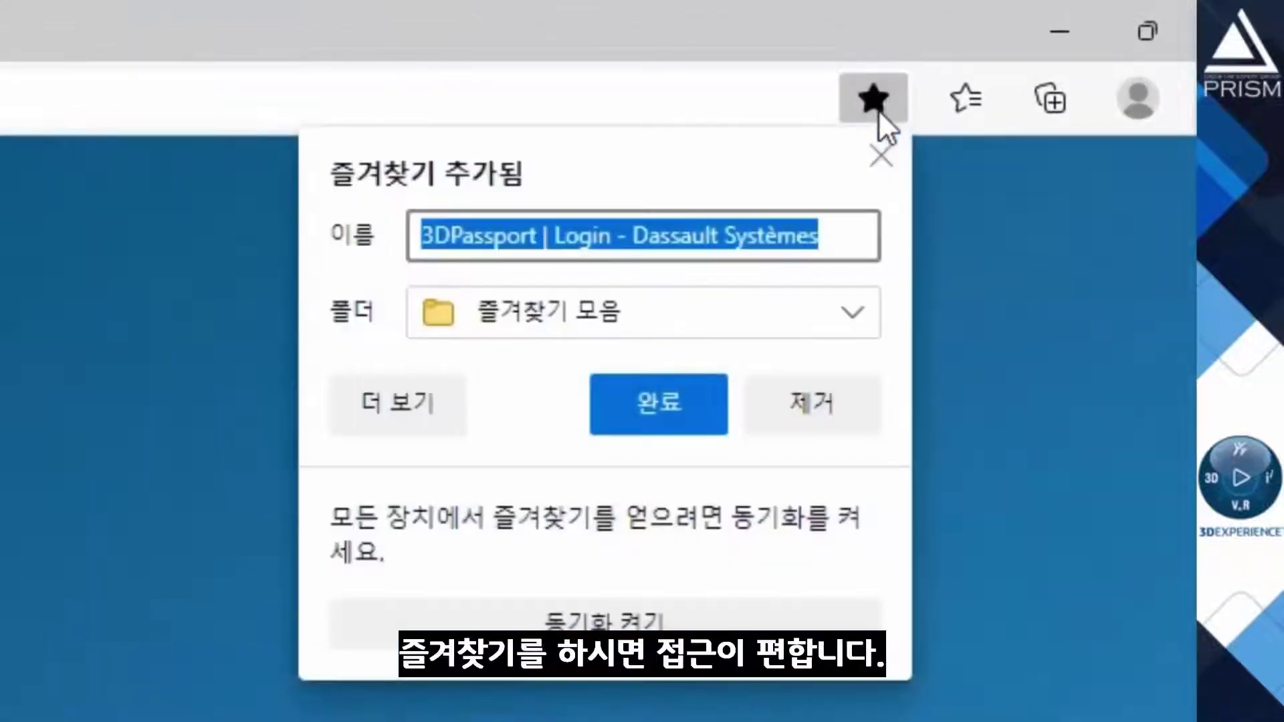
{"action": "left_click", "coordinate": [732, 304]}
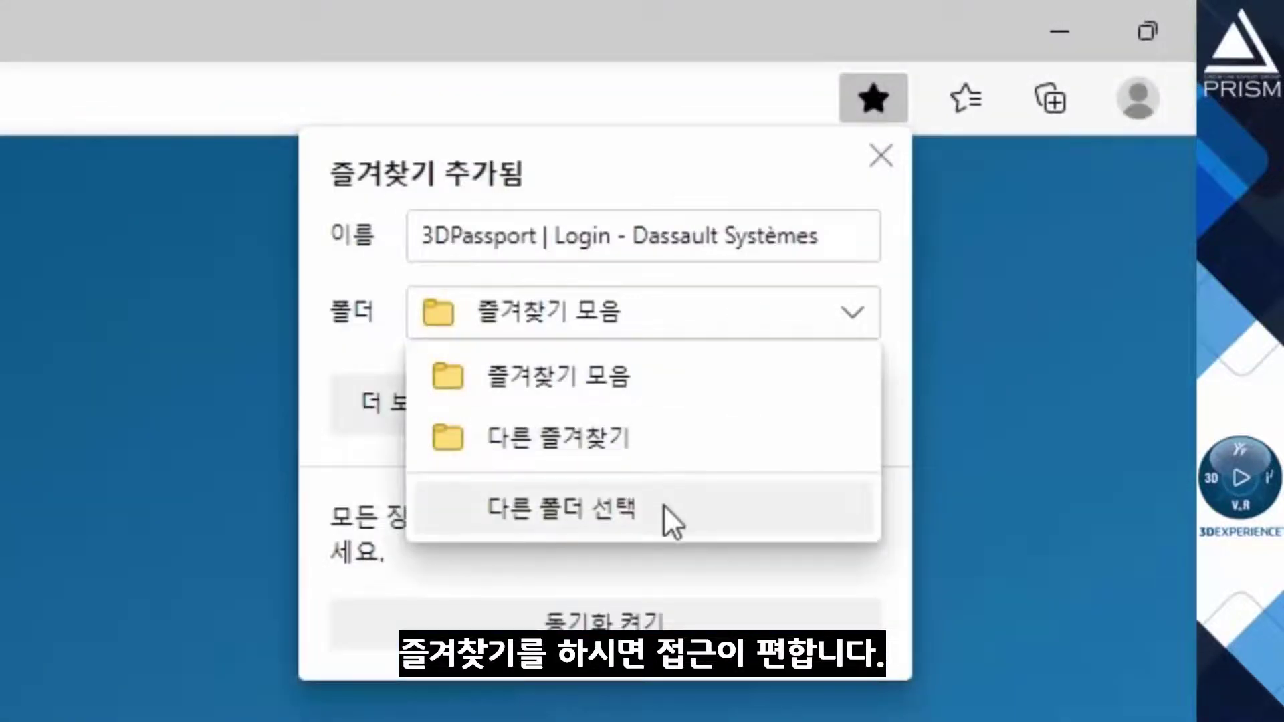
{"action": "left_click", "coordinate": [812, 576]}
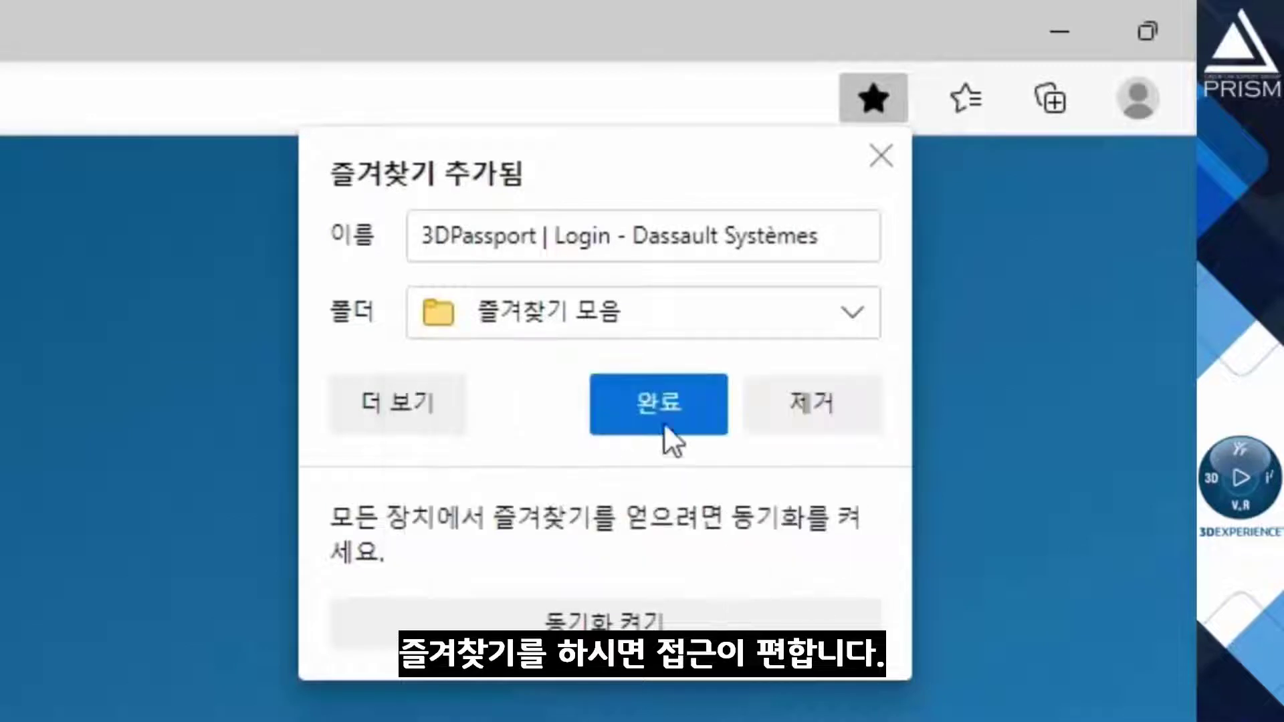
{"action": "left_click", "coordinate": [658, 403]}
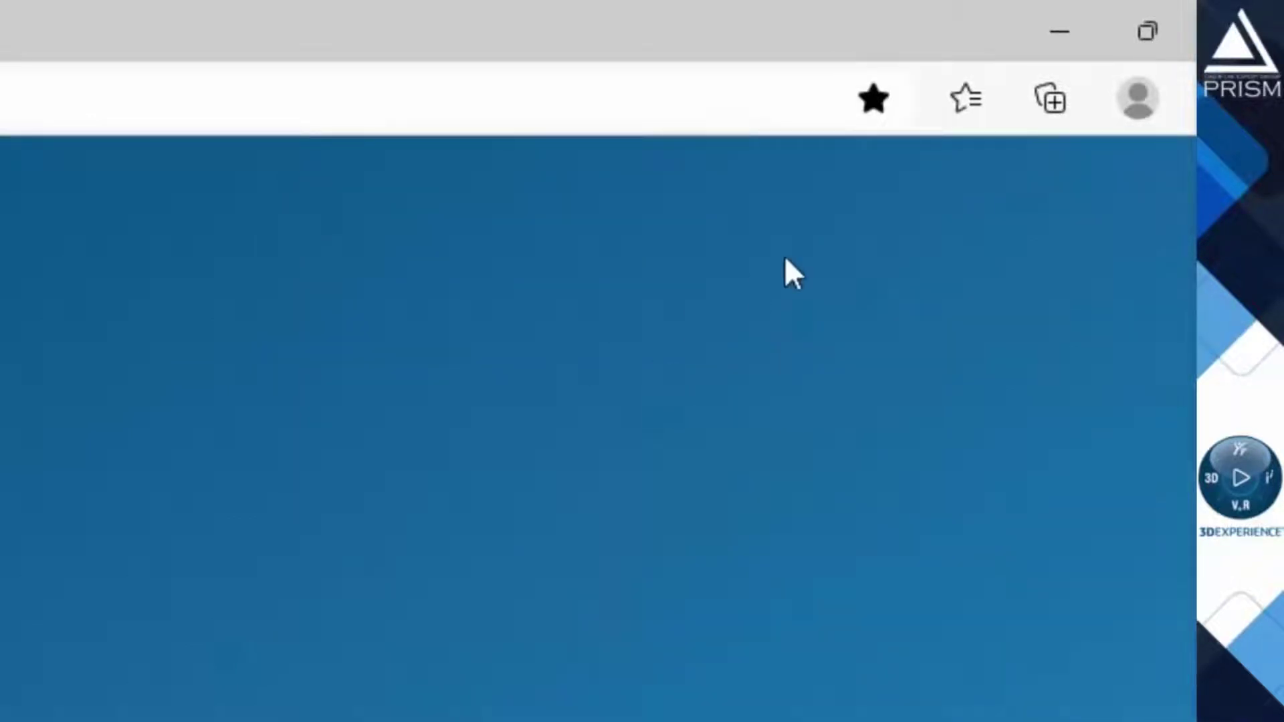
Reopen the 3DPassport login page from the saved Favorites list
{"action": "left_click", "coordinate": [967, 100]}
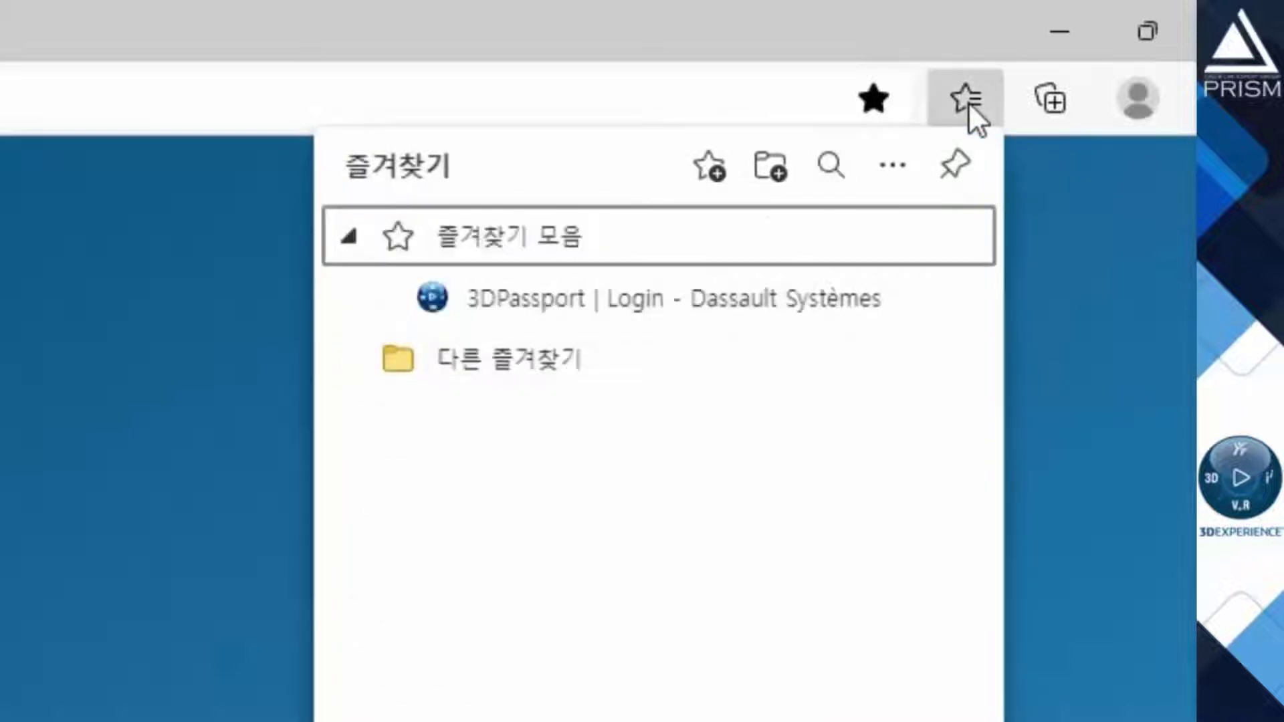
{"action": "left_click", "coordinate": [805, 307]}
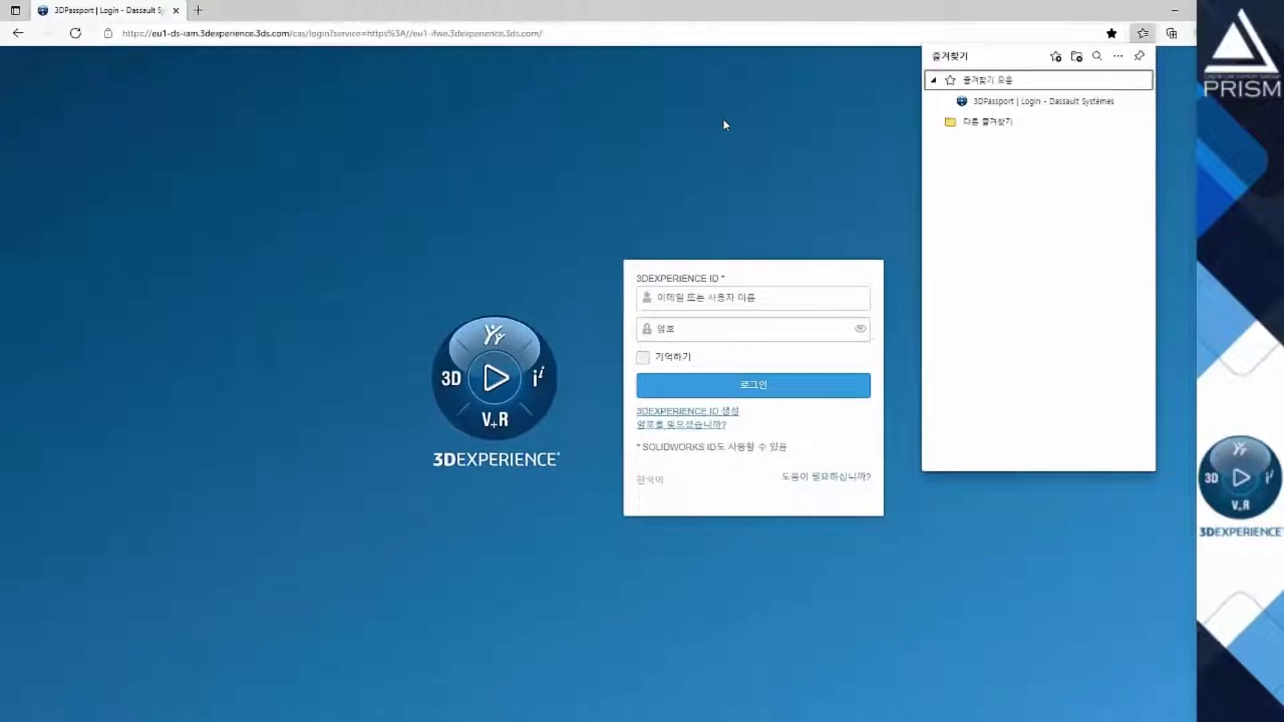
{"action": "left_click", "coordinate": [725, 125]}
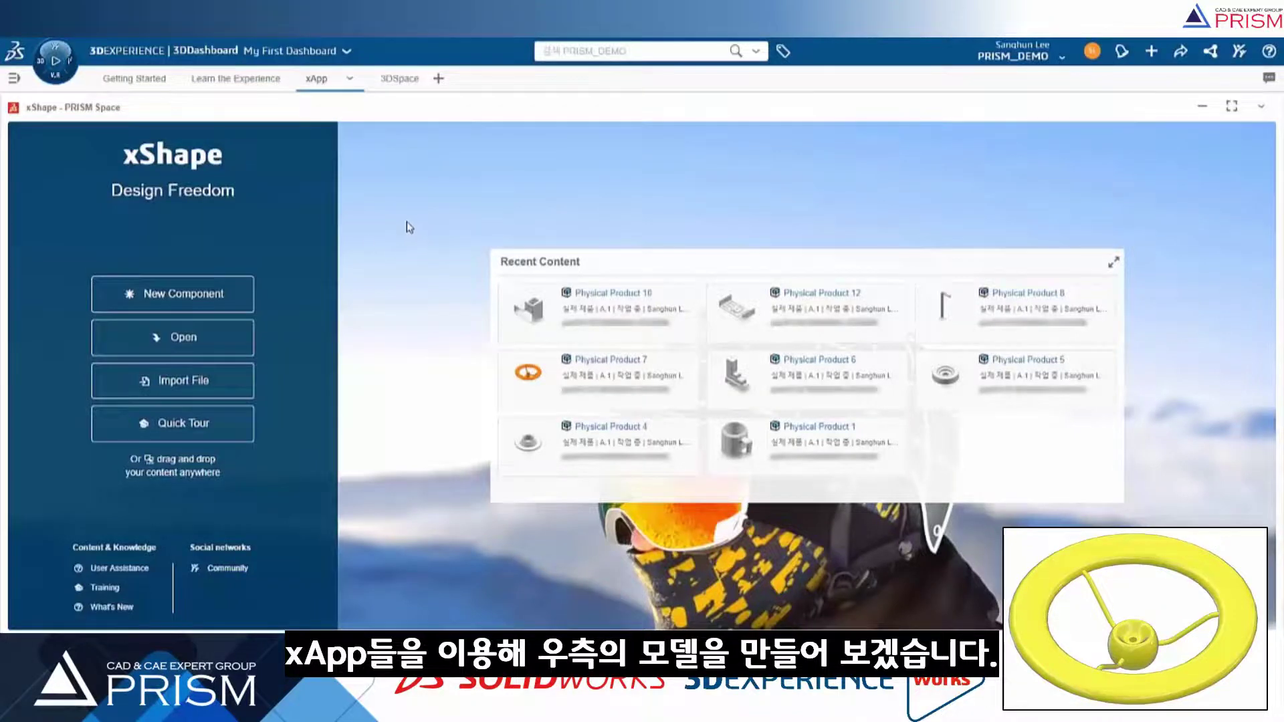
Create the new component Physical Product 2 and list the primitive shapes
{"action": "left_click", "coordinate": [227, 293]}
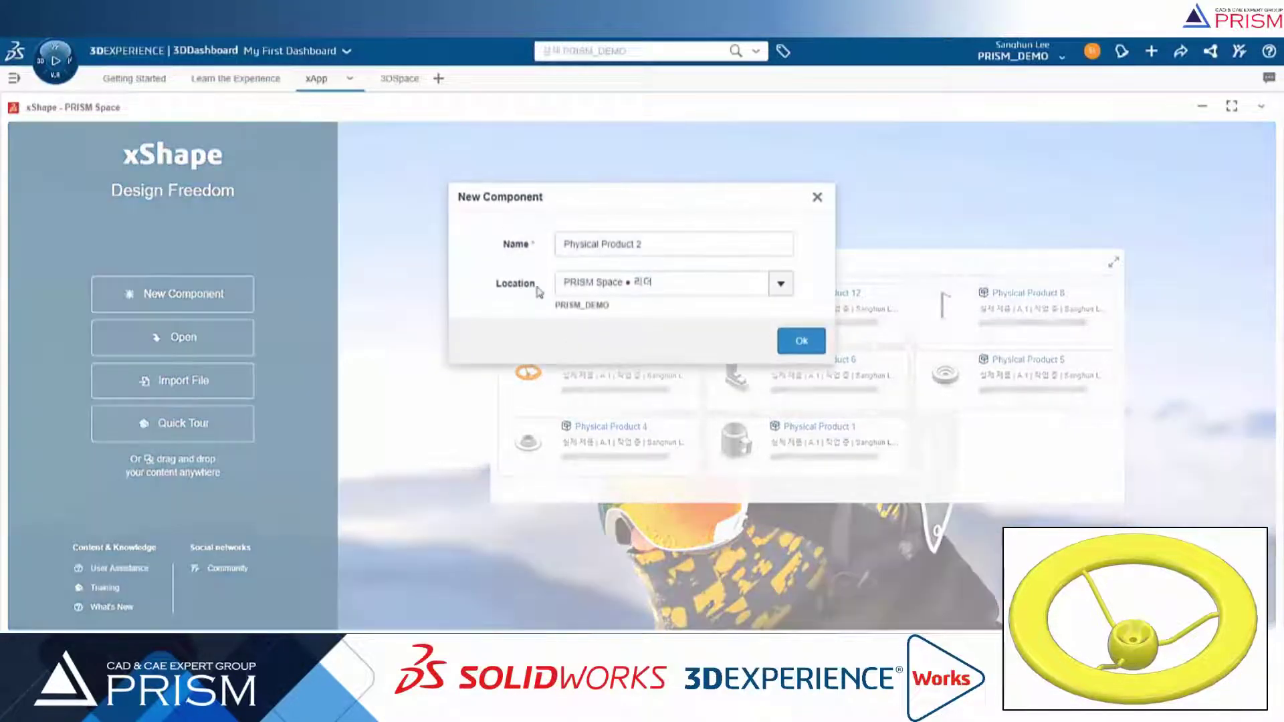
{"action": "left_click", "coordinate": [800, 343]}
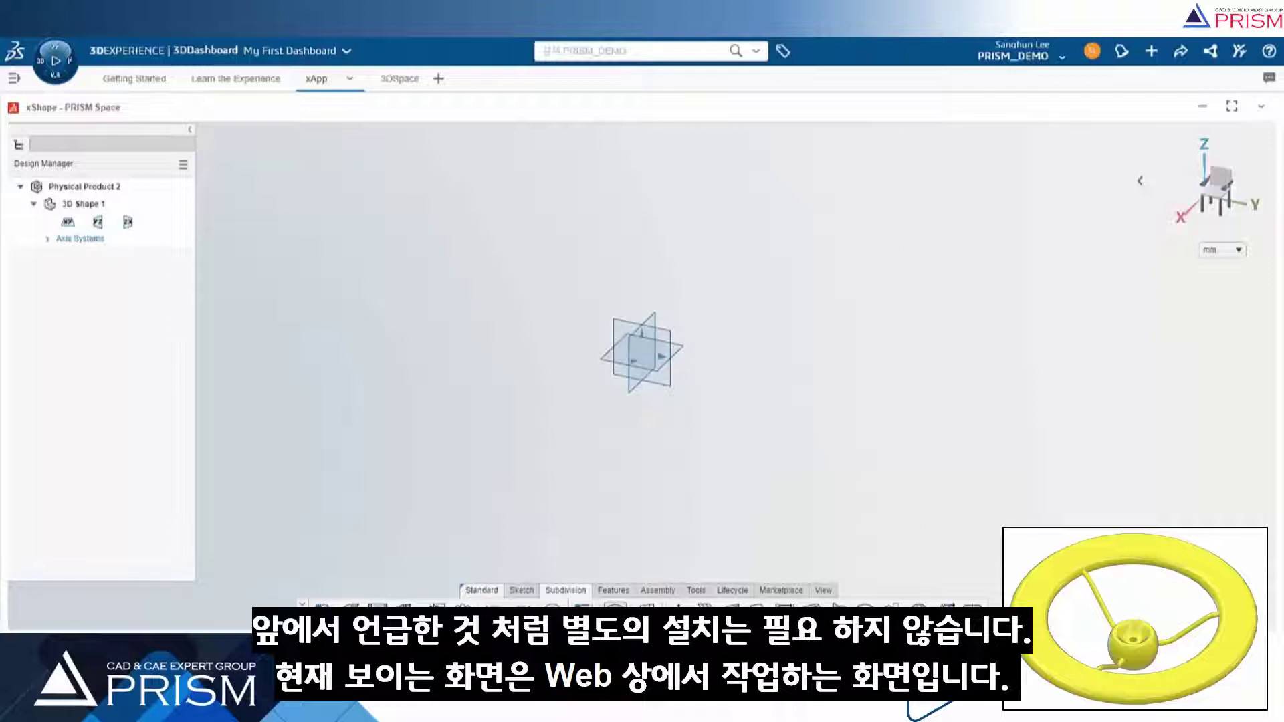
{"action": "left_click", "coordinate": [619, 611]}
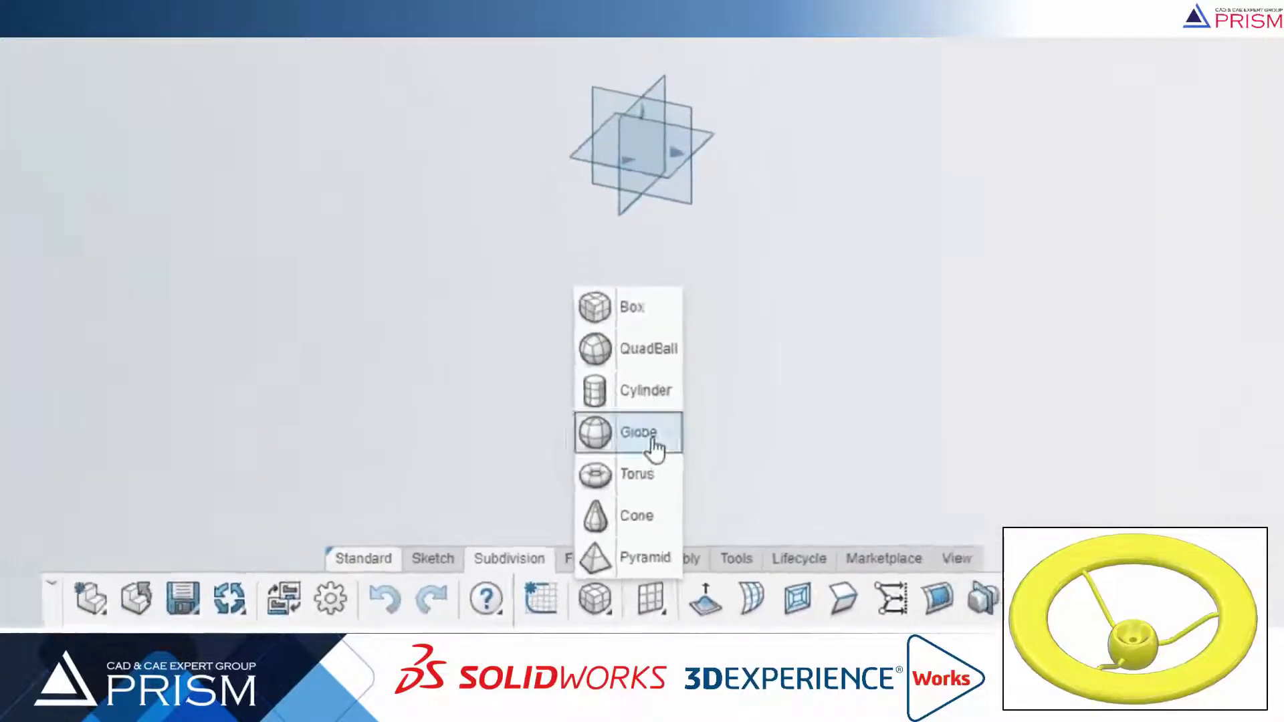
Place a Globe primitive at the origin, validate it and select it
{"action": "left_click", "coordinate": [652, 442]}
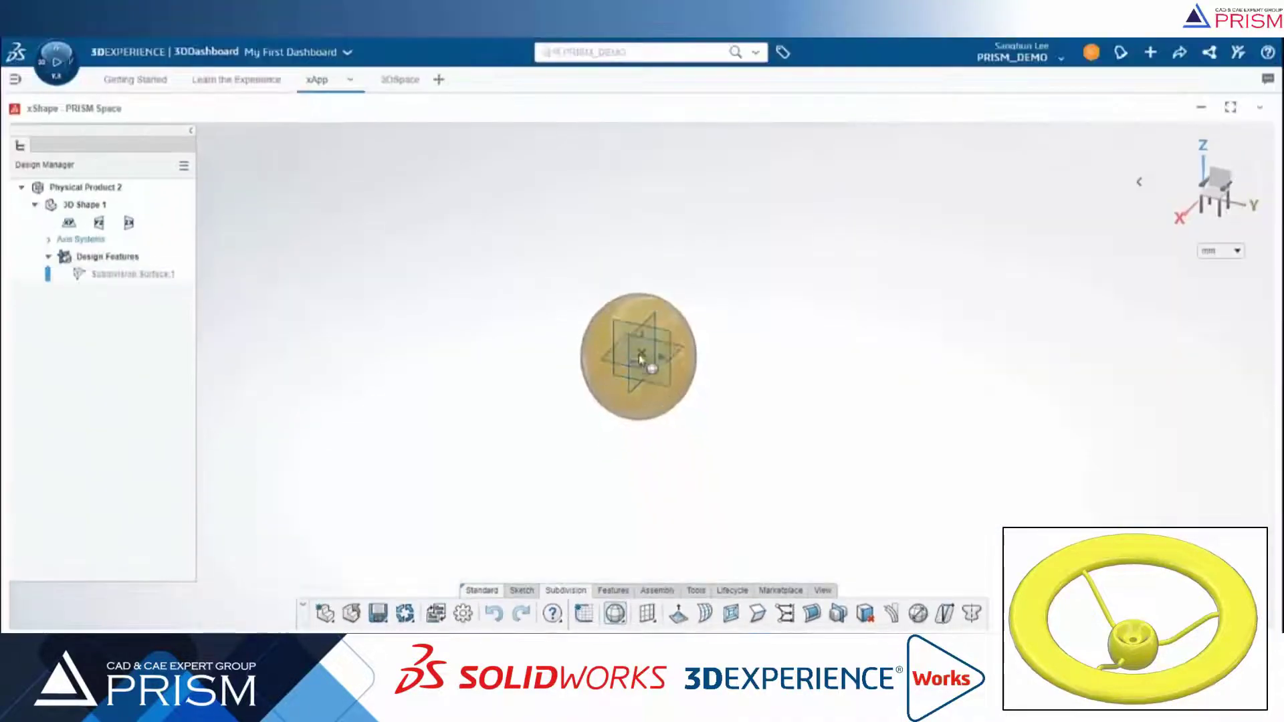
{"action": "left_click", "coordinate": [643, 358]}
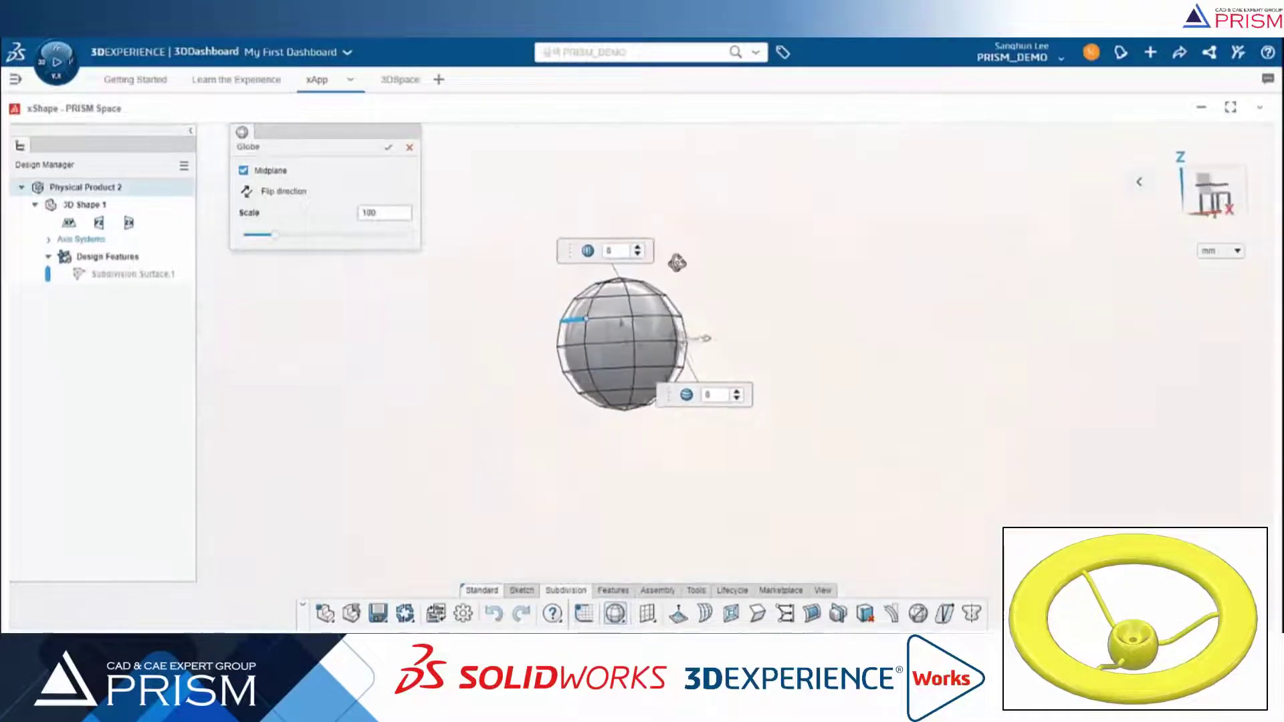
{"action": "middle_click_drag", "start_coordinate": [558, 292], "coordinate": [472, 239]}
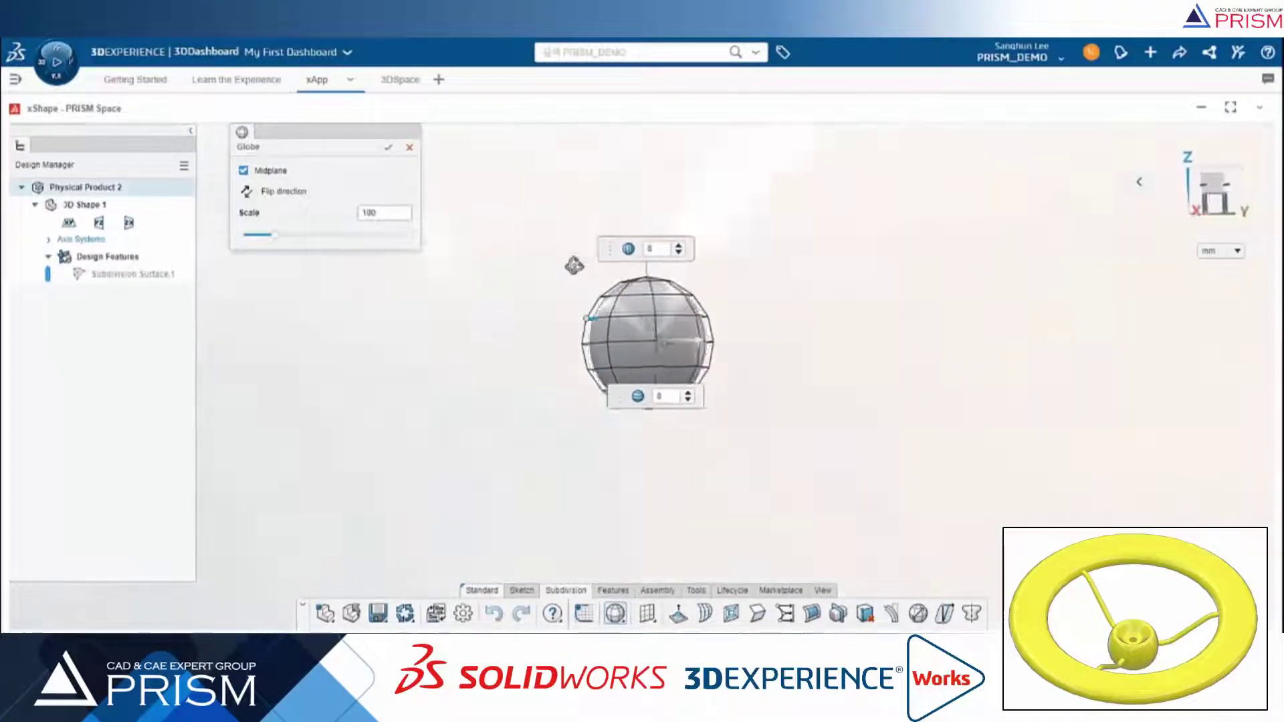
{"action": "left_click", "coordinate": [388, 150]}
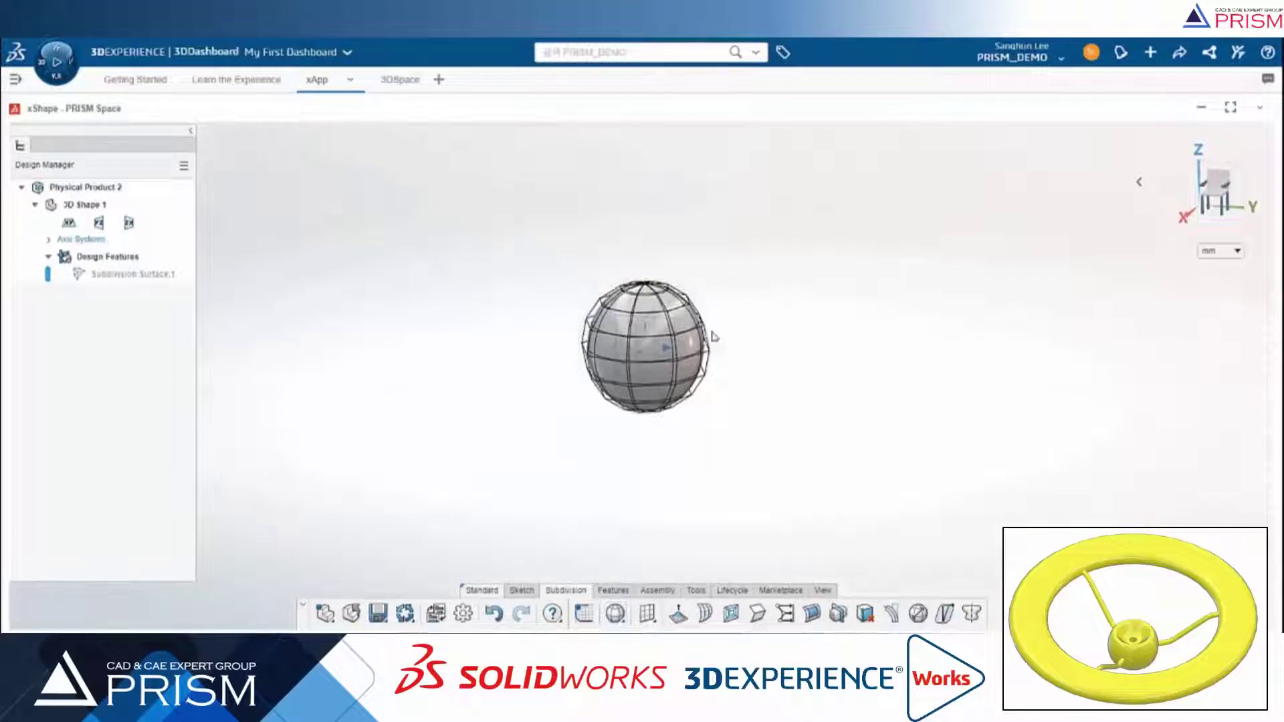
{"action": "left_click", "coordinate": [709, 341]}
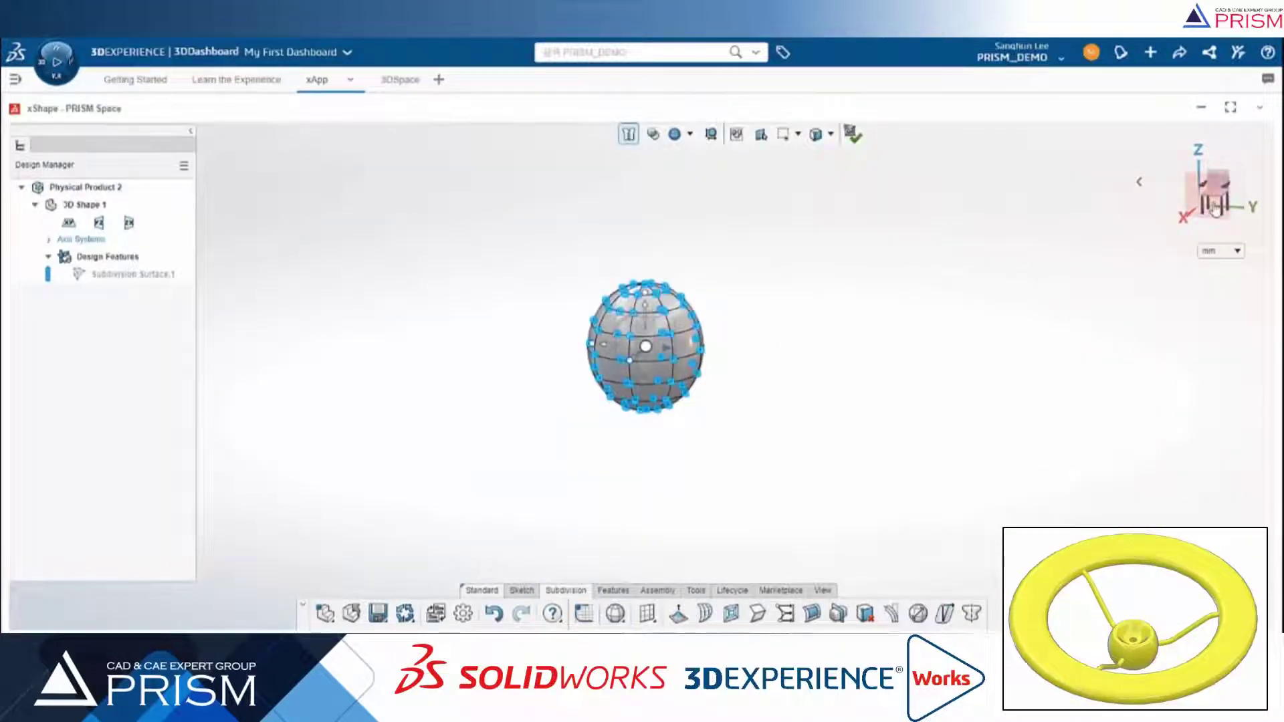
In front view, drag the globe's top vertex down to flatten the top
{"action": "left_click", "coordinate": [1185, 216]}
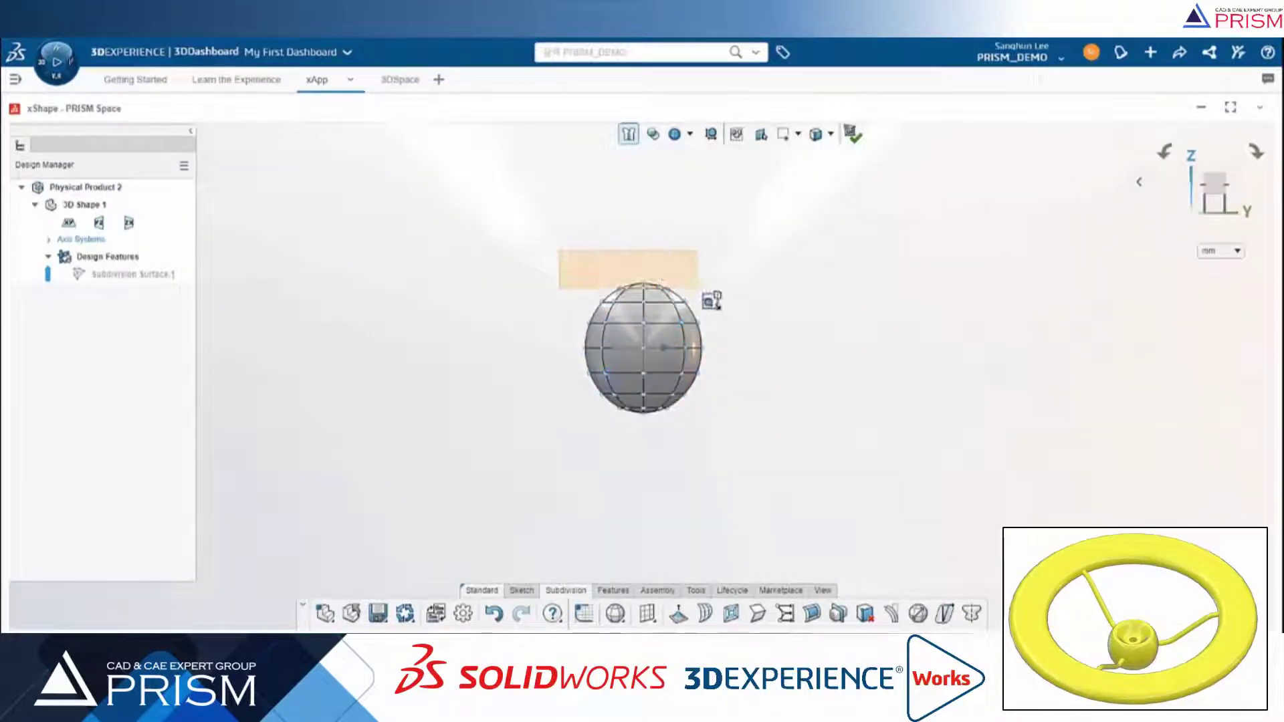
{"action": "left_click", "coordinate": [644, 287]}
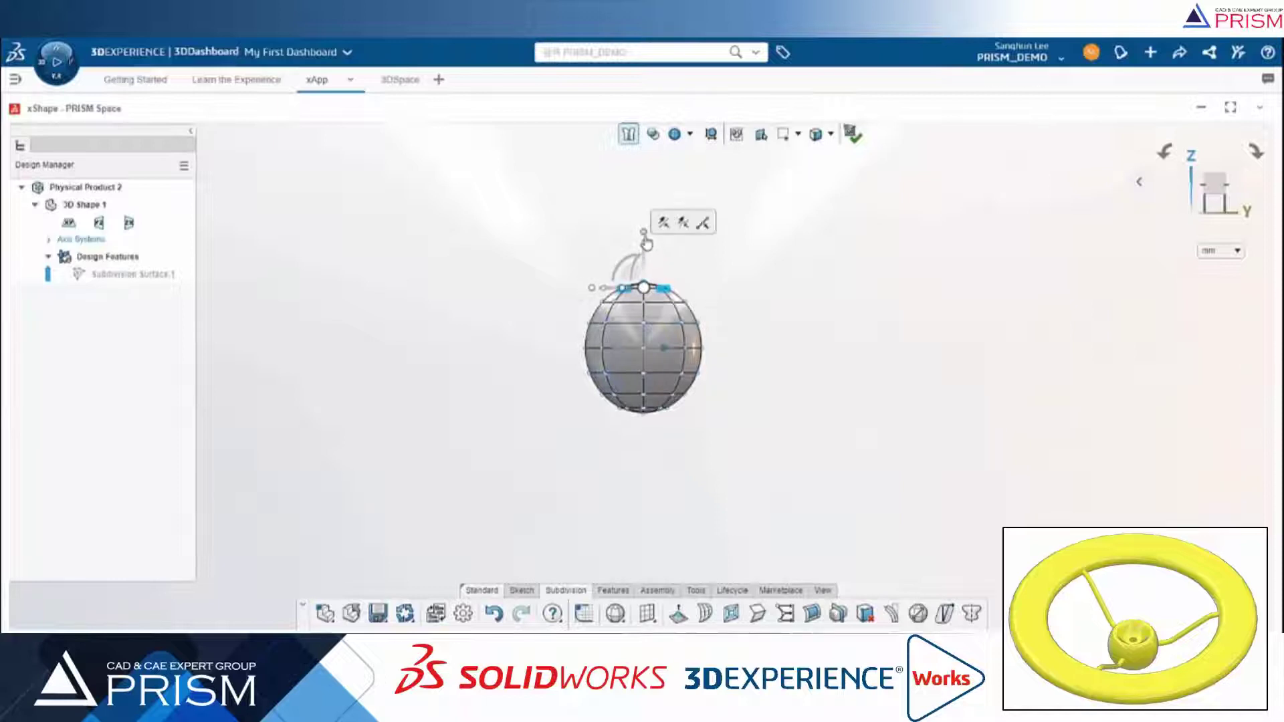
{"action": "mouse_move", "coordinate": [646, 243]}
{"action": "left_mouse_down"}
{"action": "mouse_move", "coordinate": [657, 286]}
{"action": "mouse_move", "coordinate": [720, 301]}
{"action": "left_mouse_up"}
{"action": "mouse_move", "coordinate": [831, 292]}
{"action": "middle_mouse_down"}
{"action": "mouse_move", "coordinate": [811, 375]}
{"action": "mouse_move", "coordinate": [822, 324]}
{"action": "mouse_move", "coordinate": [688, 450]}
{"action": "middle_mouse_up"}
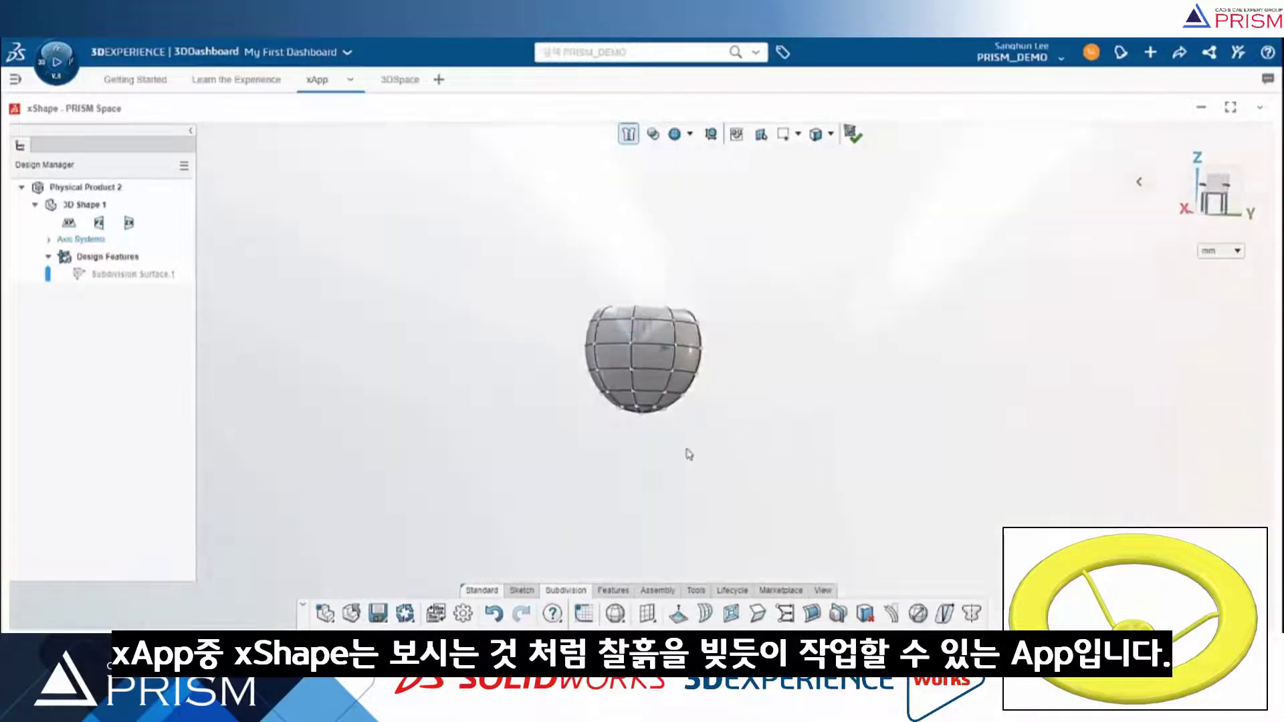
Raise the bottom row of vertices to flatten the base into a squat hub
{"action": "left_click", "coordinate": [1215, 191]}
{"action": "left_click_drag", "start_coordinate": [576, 403], "coordinate": [748, 453]}
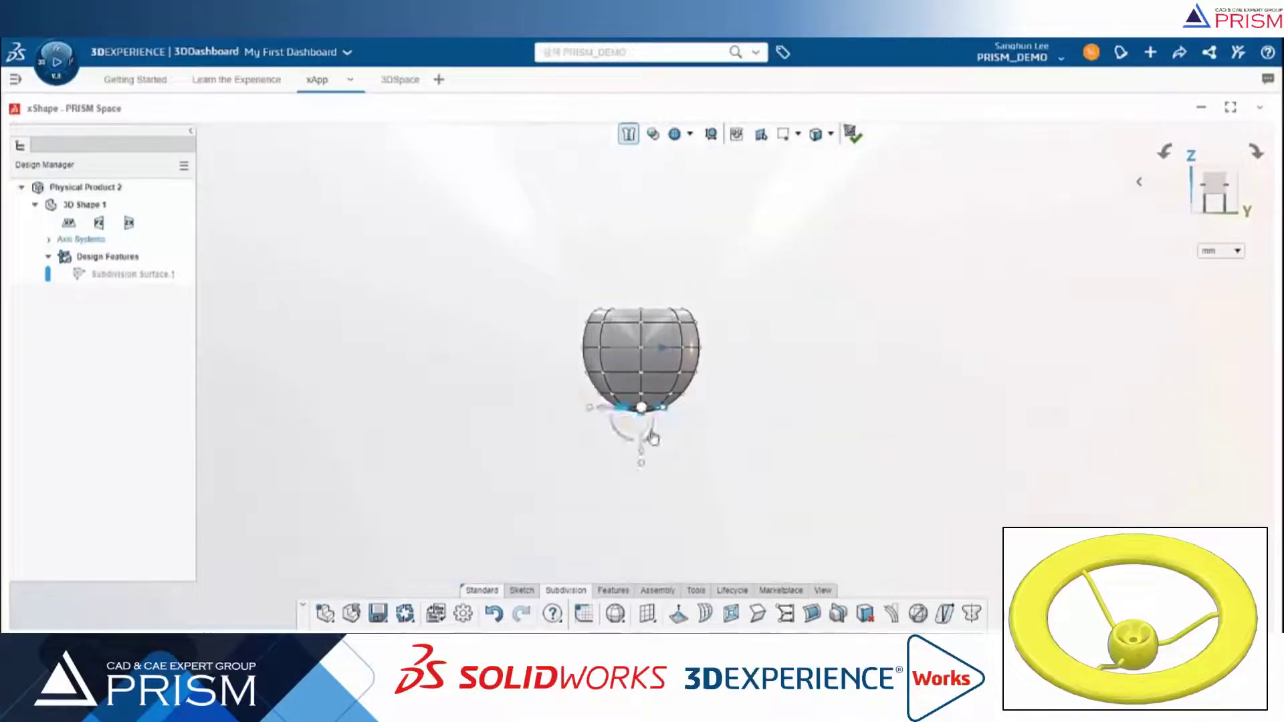
{"action": "mouse_move", "coordinate": [645, 443]}
{"action": "left_mouse_down"}
{"action": "mouse_move", "coordinate": [642, 429]}
{"action": "mouse_move", "coordinate": [559, 401]}
{"action": "mouse_move", "coordinate": [587, 404]}
{"action": "left_mouse_up"}
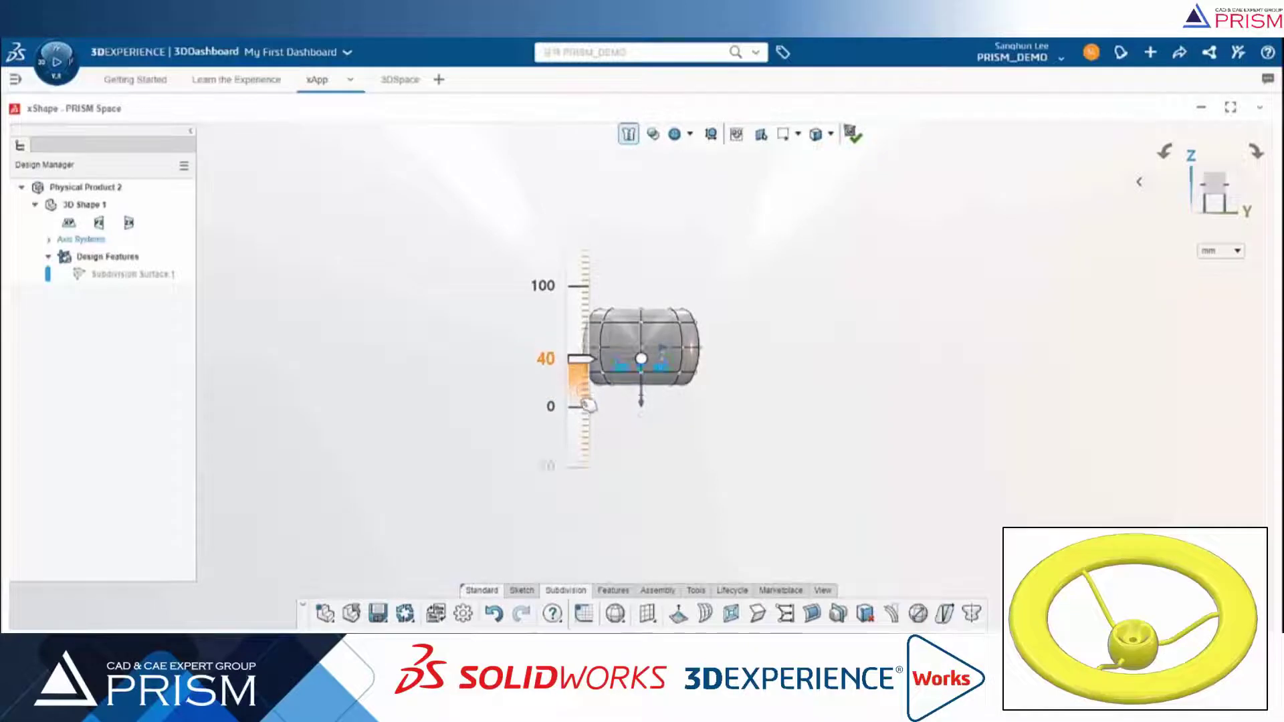
{"action": "left_click", "coordinate": [796, 346]}
{"action": "mouse_move", "coordinate": [796, 346]}
{"action": "middle_mouse_down"}
{"action": "mouse_move", "coordinate": [763, 332]}
{"action": "mouse_move", "coordinate": [756, 412]}
{"action": "mouse_move", "coordinate": [782, 261]}
{"action": "mouse_move", "coordinate": [776, 200]}
{"action": "mouse_move", "coordinate": [751, 335]}
{"action": "mouse_move", "coordinate": [722, 347]}
{"action": "middle_mouse_up"}
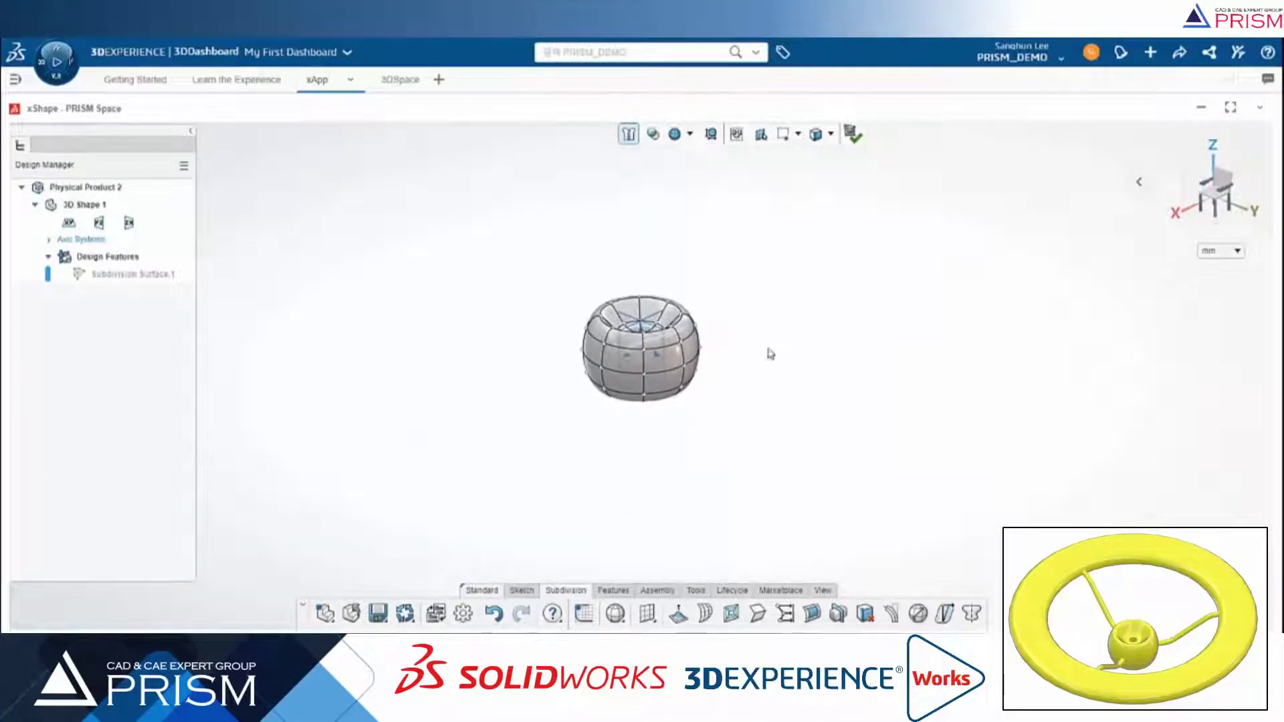
Convert the shaped globe to Knit Surface.1 and bring the part into xDesign
{"action": "left_click", "coordinate": [435, 614]}
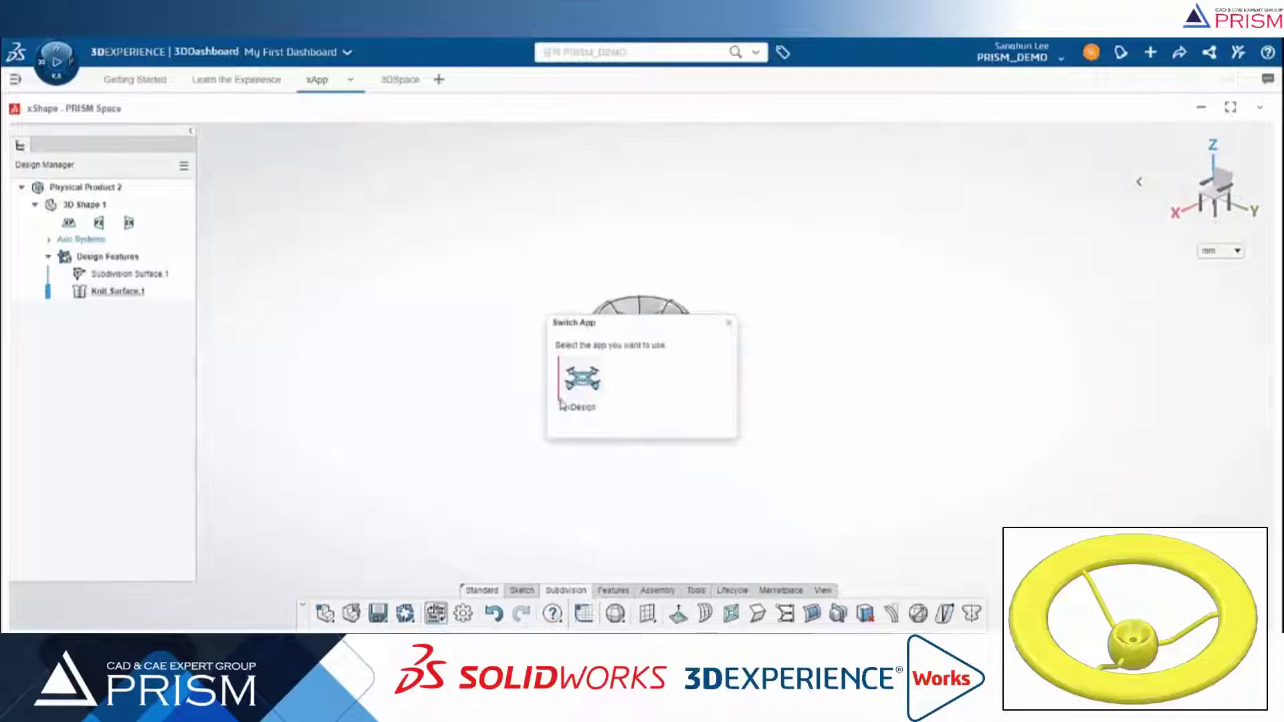
{"action": "left_click", "coordinate": [585, 381]}
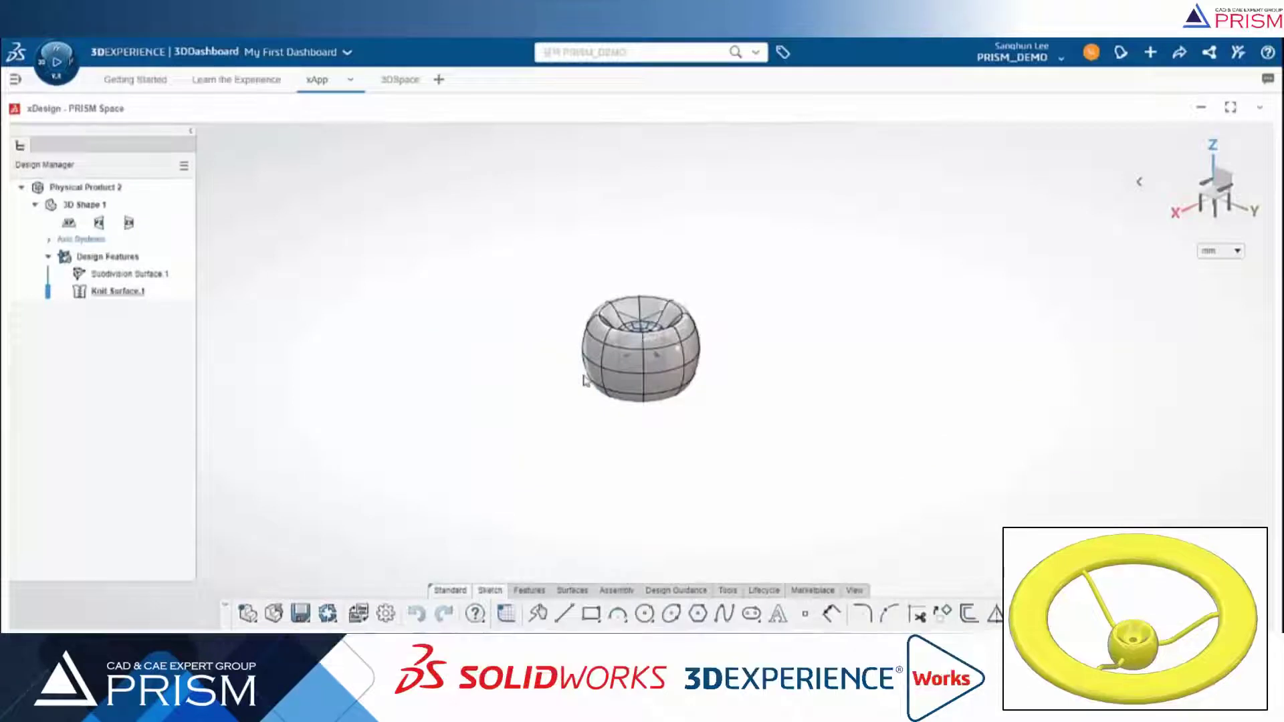
{"action": "left_click", "coordinate": [513, 616]}
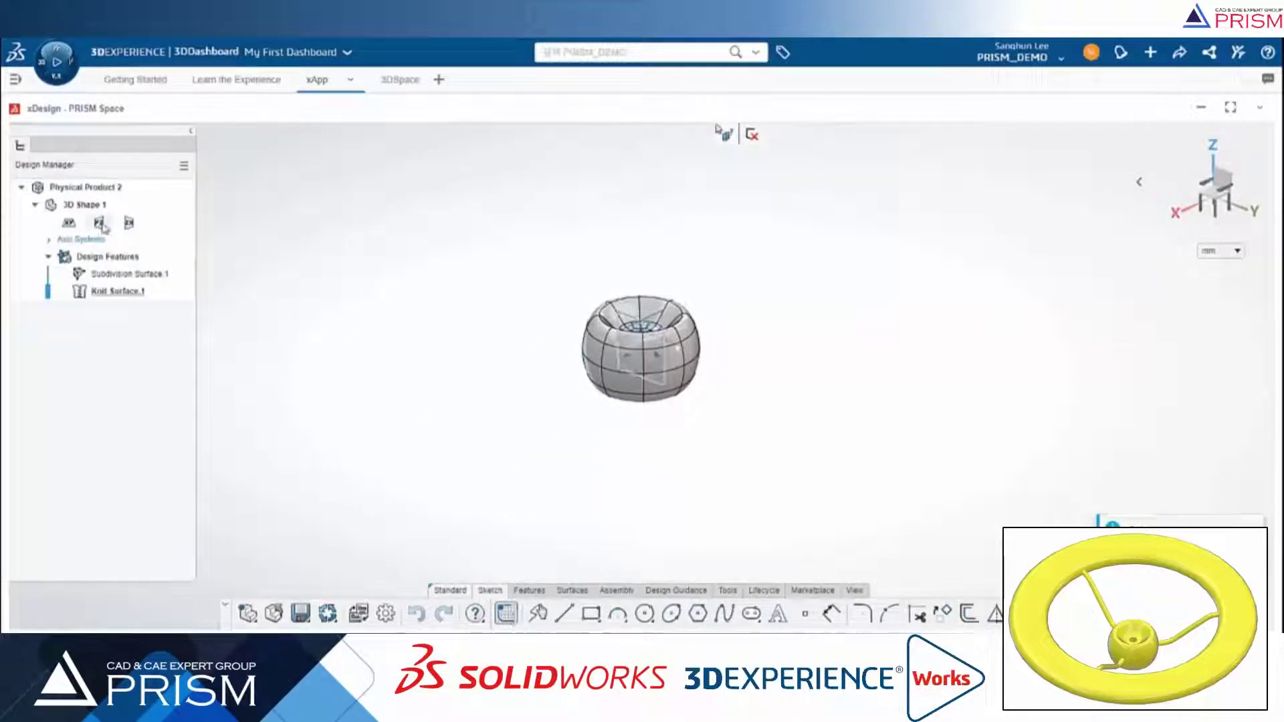
Sketch a 15 mm diameter circle at the origin on the XY plane
{"action": "left_click", "coordinate": [76, 225]}
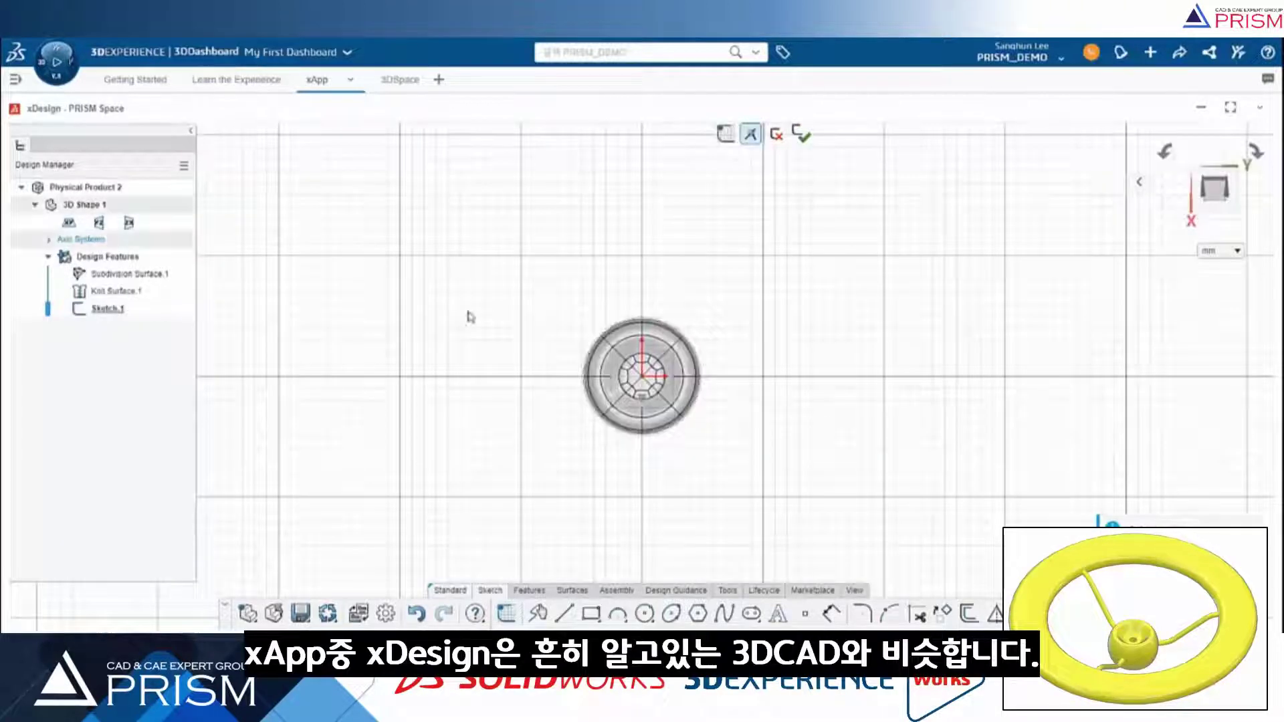
{"action": "scroll", "coordinate": [622, 422], "scroll_direction": "up", "scroll_amount": 2}
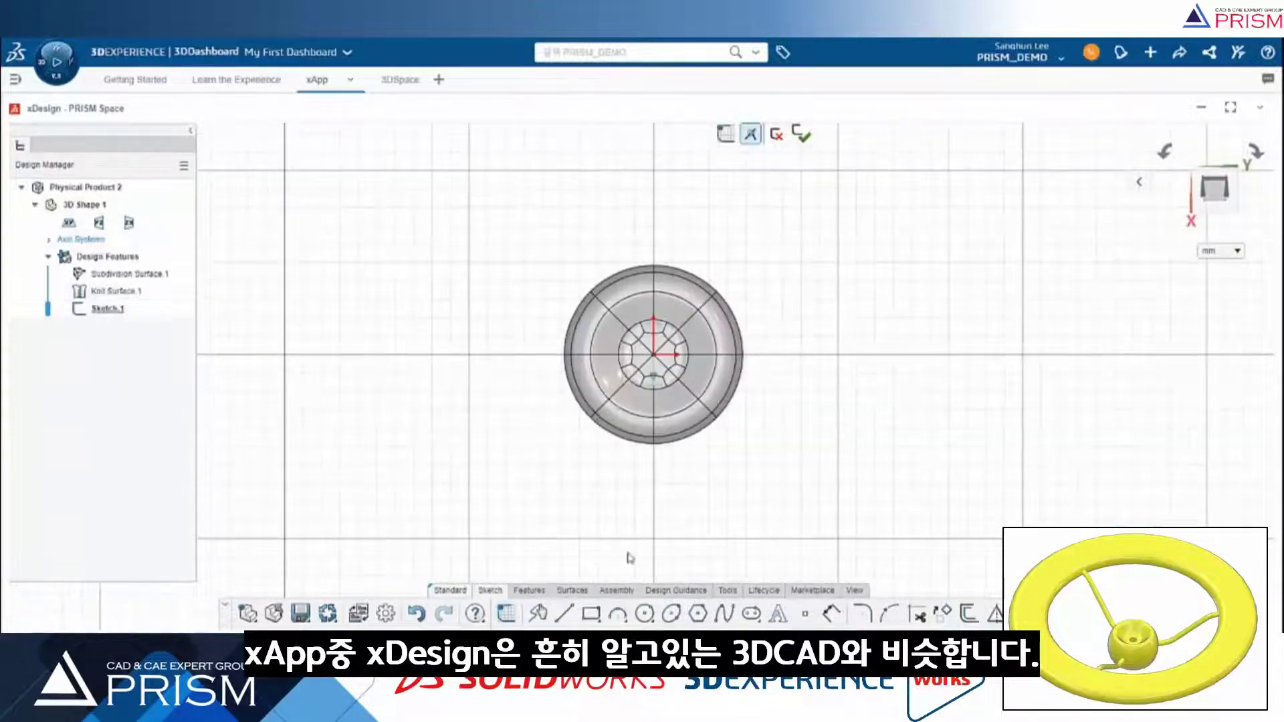
{"action": "left_click", "coordinate": [645, 614]}
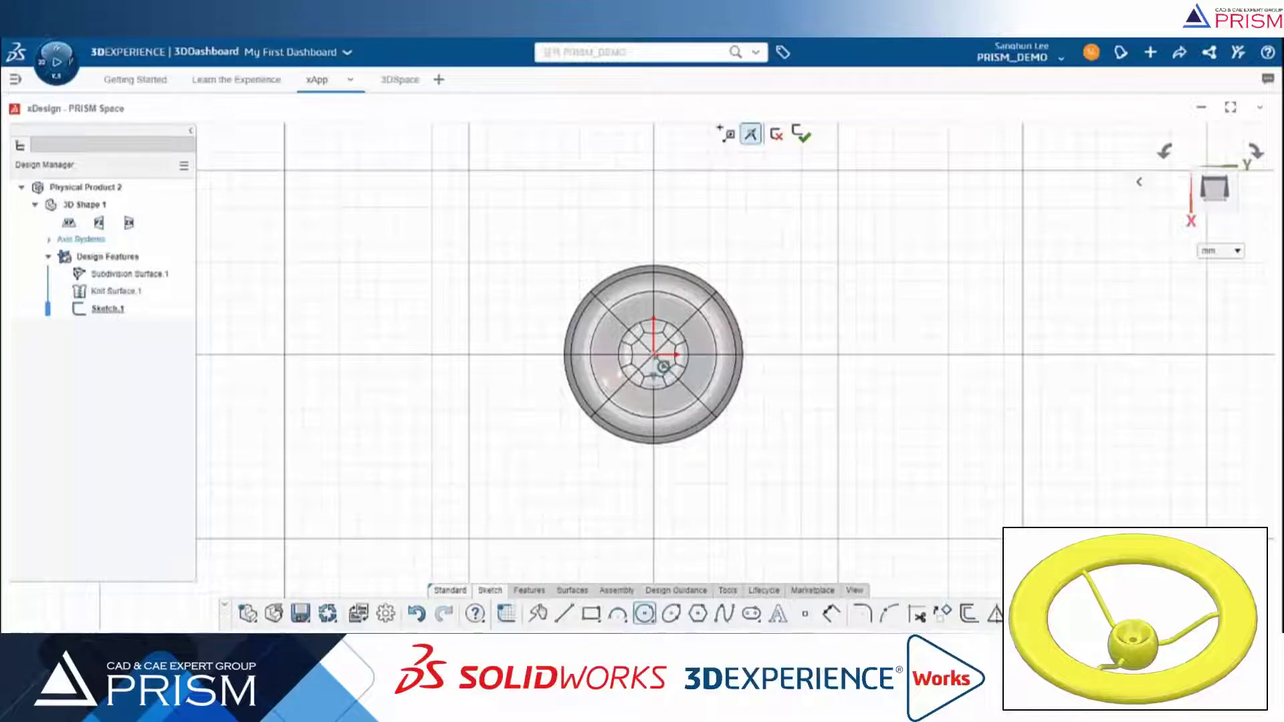
{"action": "left_click", "coordinate": [653, 354]}
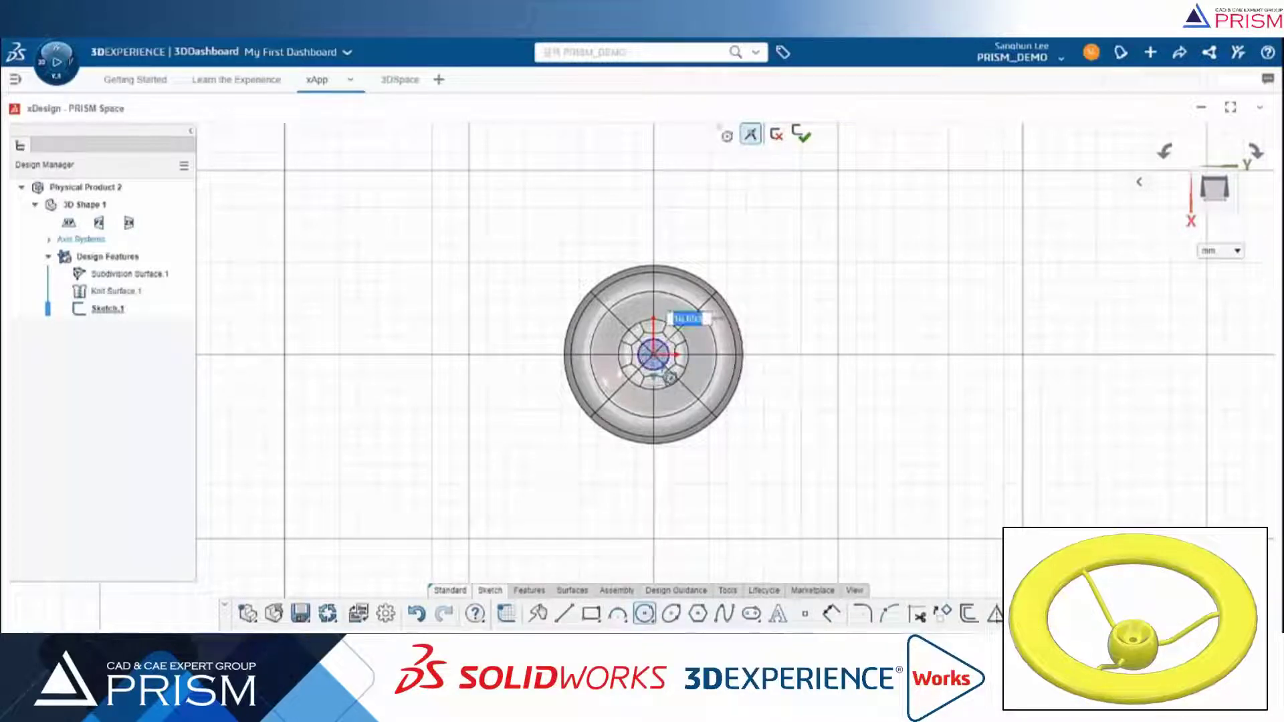
{"action": "left_click", "coordinate": [833, 614]}
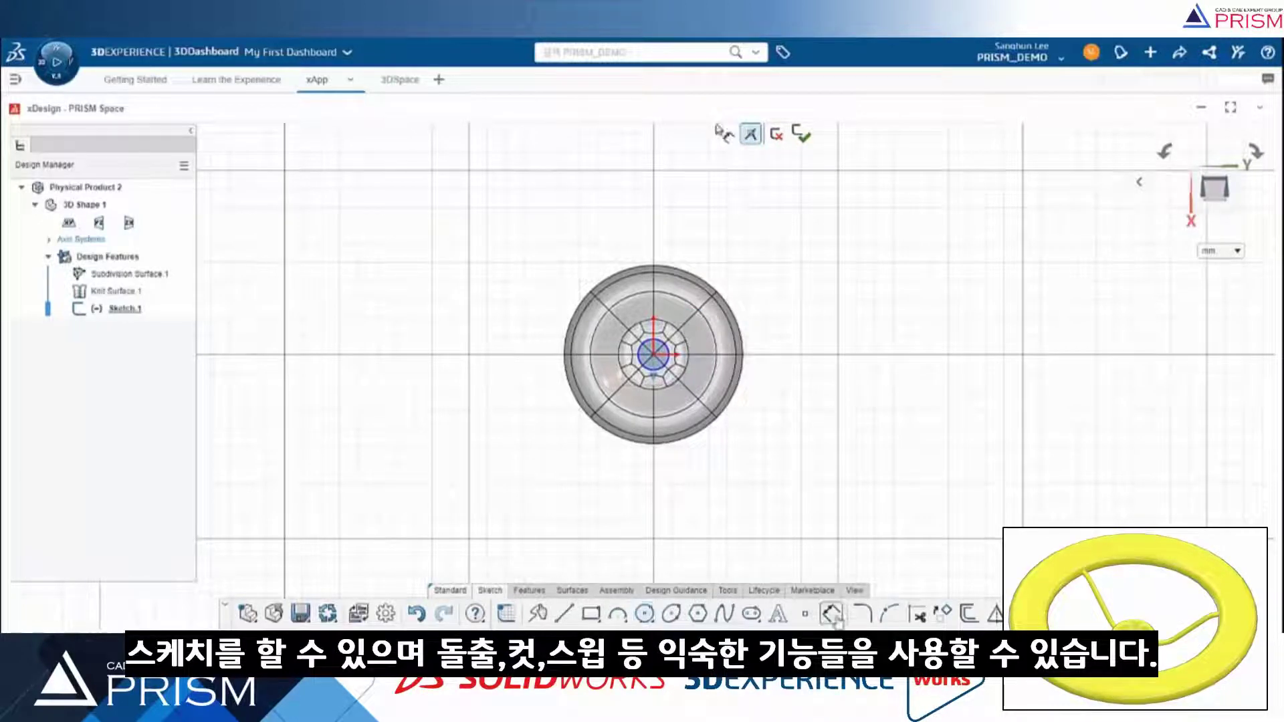
{"action": "left_click", "coordinate": [667, 346]}
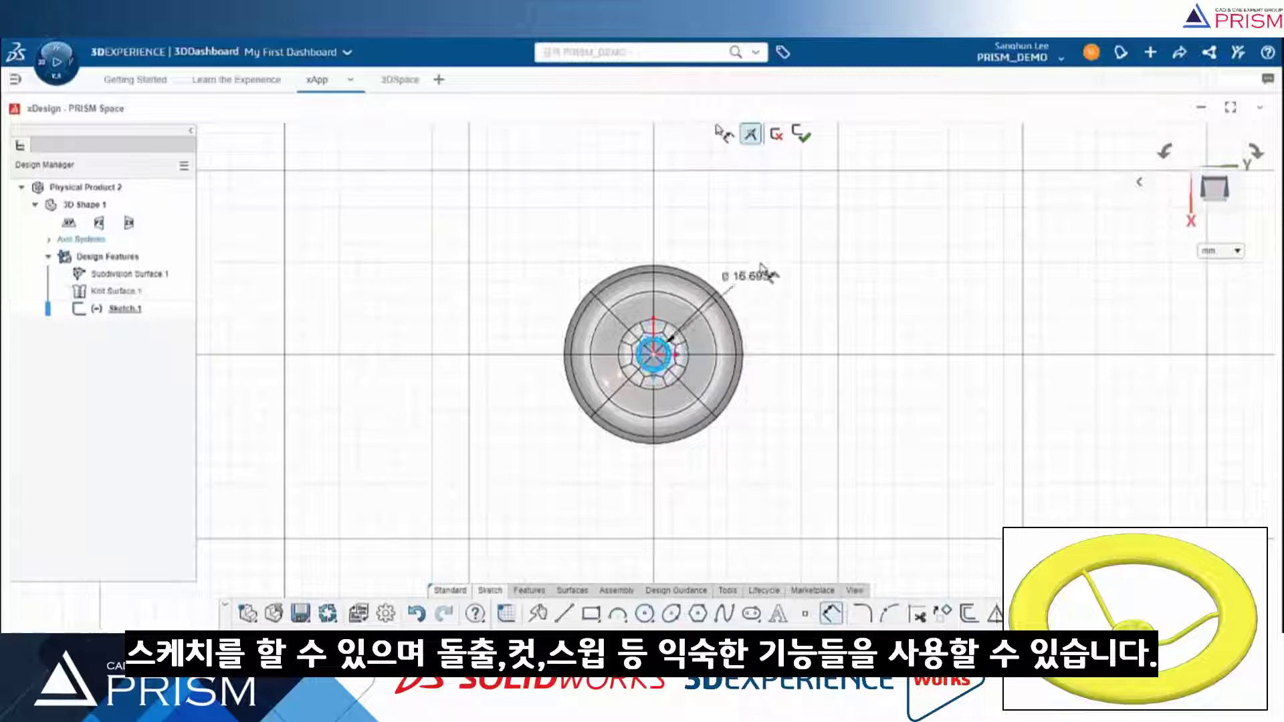
{"action": "left_click", "coordinate": [800, 246]}
{"action": "type", "text": "15"}
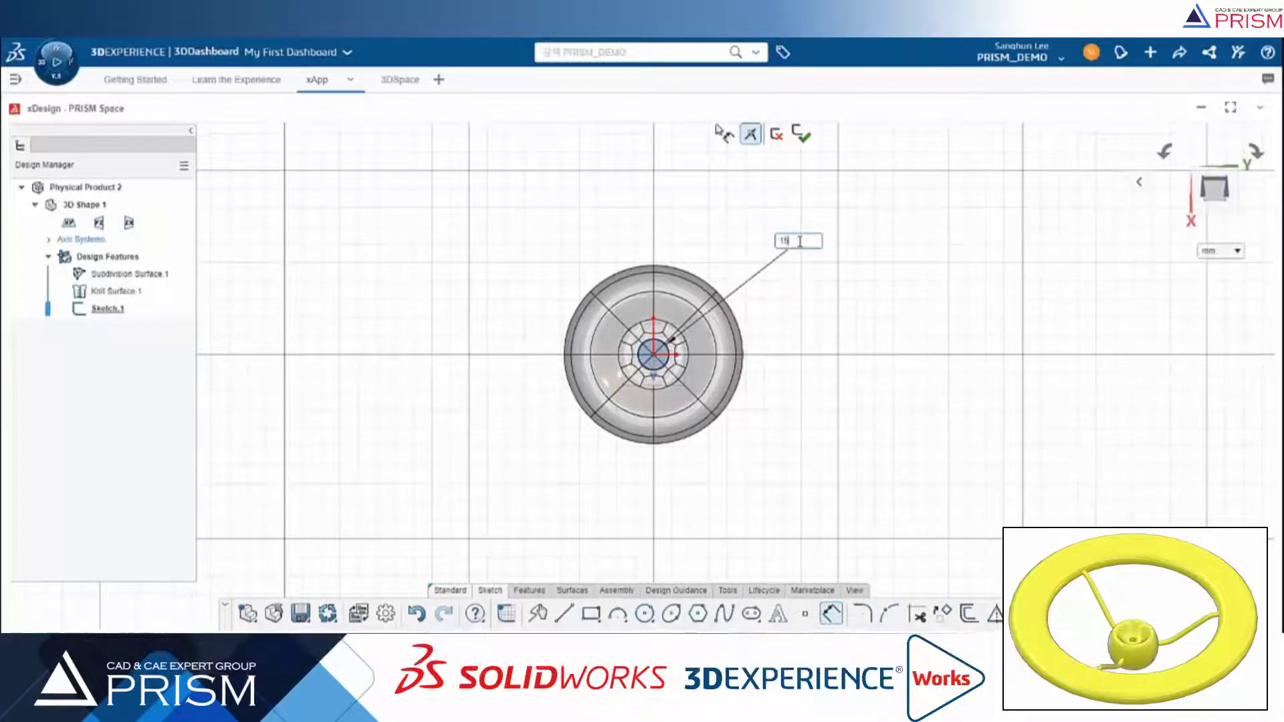
{"action": "key", "text": "Return"}
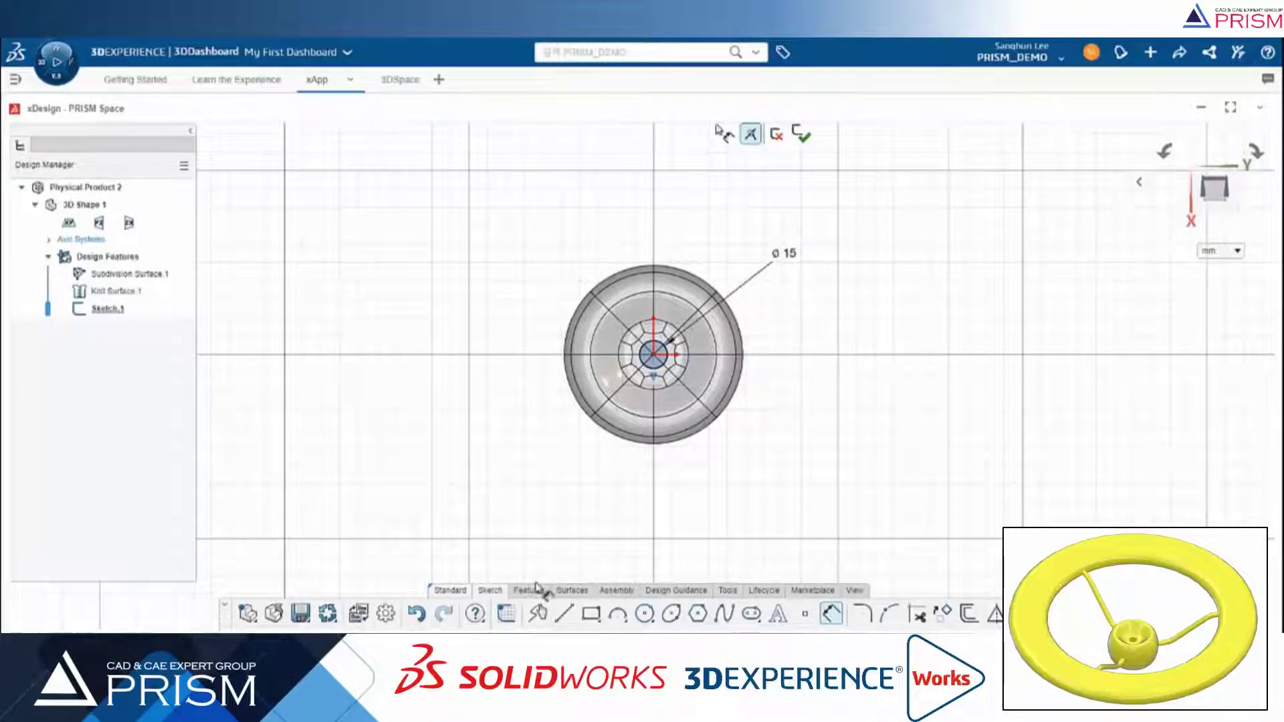
Extrude-cut the circle Through all both to make Extrude Cut.1
{"action": "left_click", "coordinate": [537, 591]}
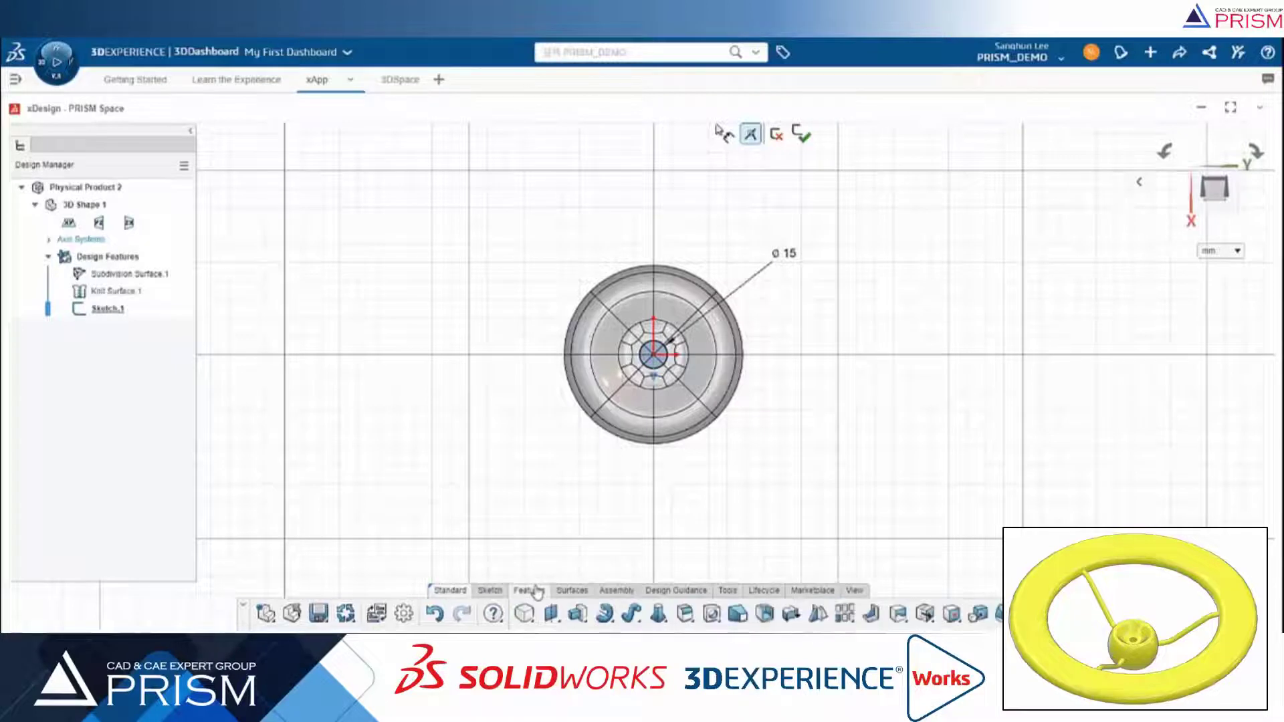
{"action": "left_click", "coordinate": [579, 614]}
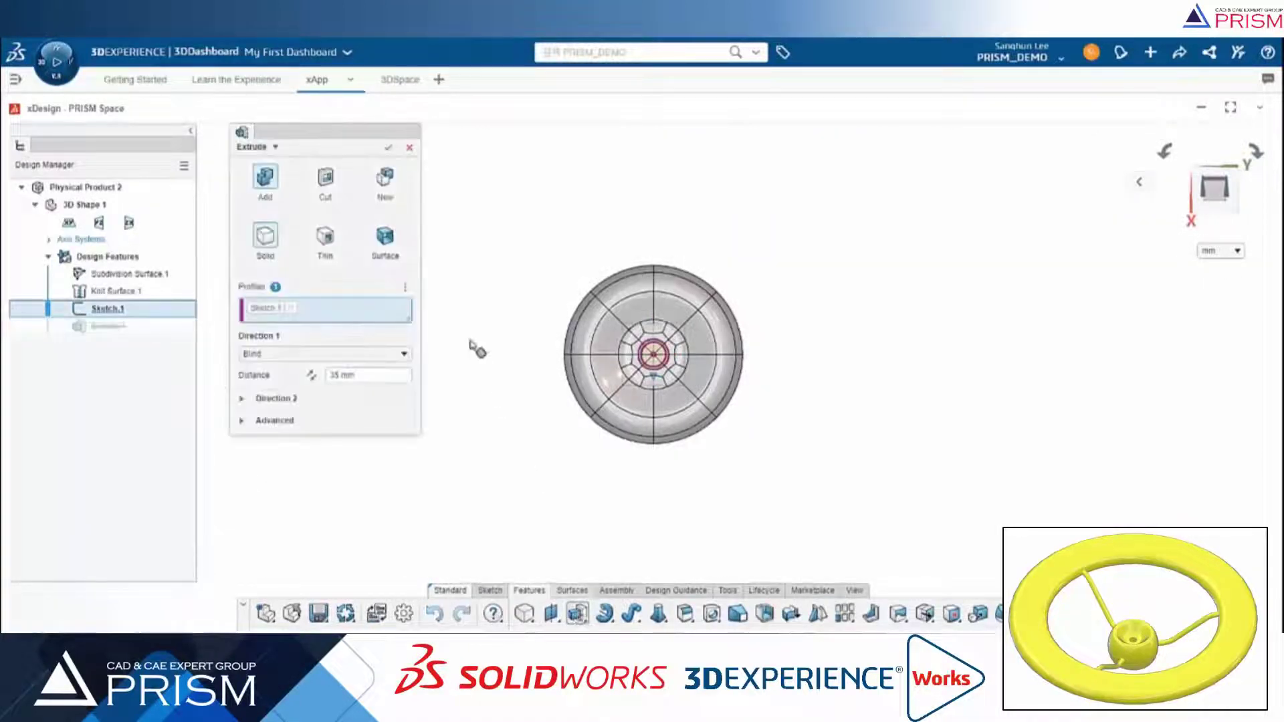
{"action": "left_click", "coordinate": [325, 176]}
{"action": "mouse_move", "coordinate": [543, 428]}
{"action": "middle_mouse_down"}
{"action": "mouse_move", "coordinate": [565, 399]}
{"action": "mouse_move", "coordinate": [565, 278]}
{"action": "middle_mouse_up"}
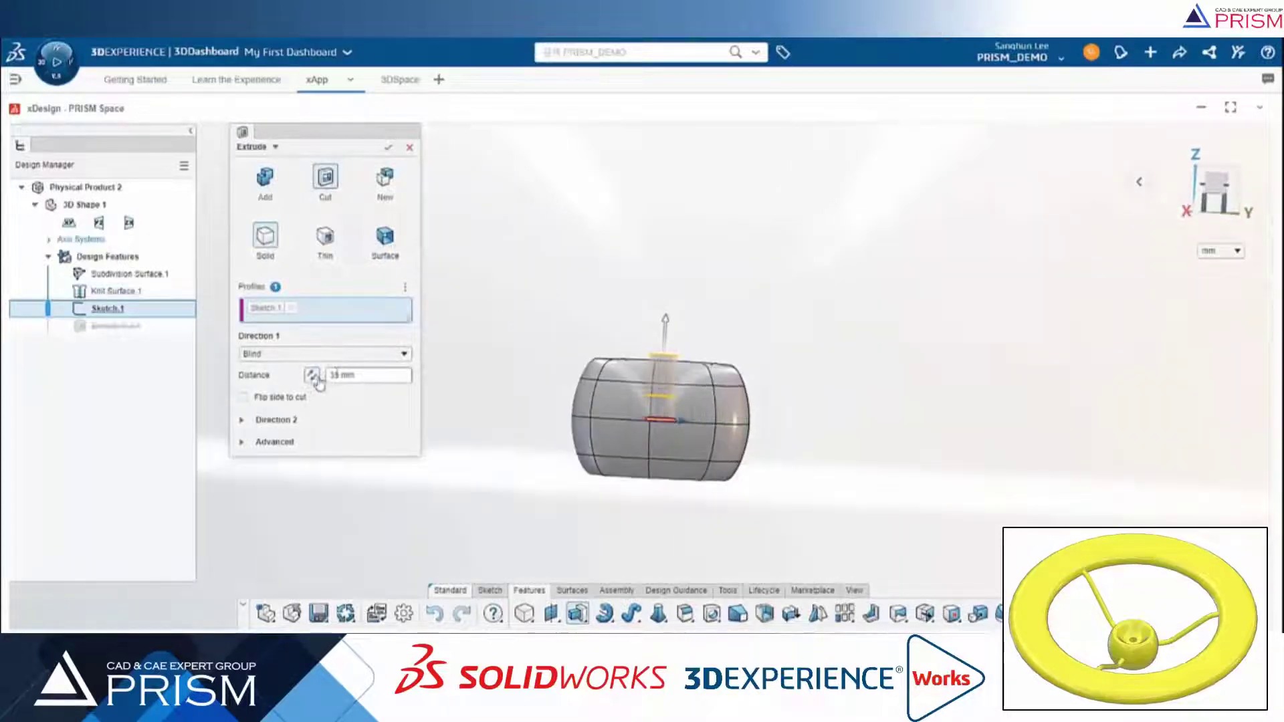
{"action": "left_click", "coordinate": [313, 377]}
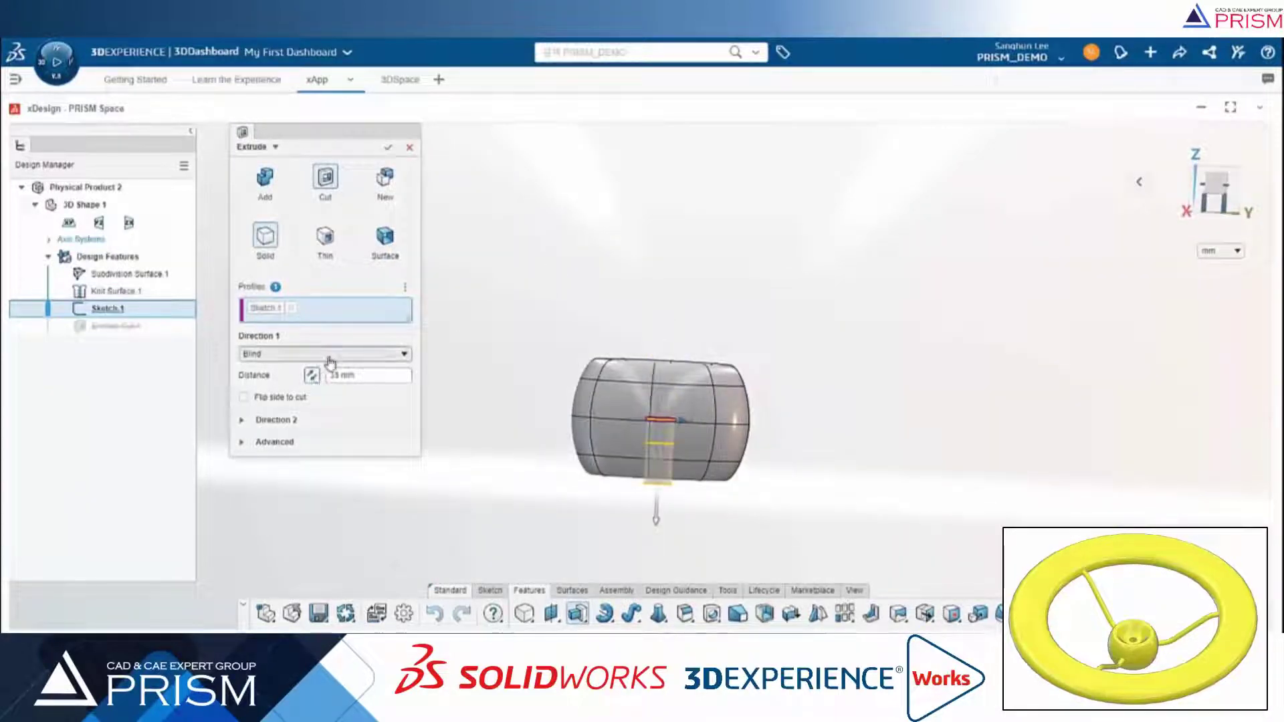
{"action": "left_click", "coordinate": [358, 357]}
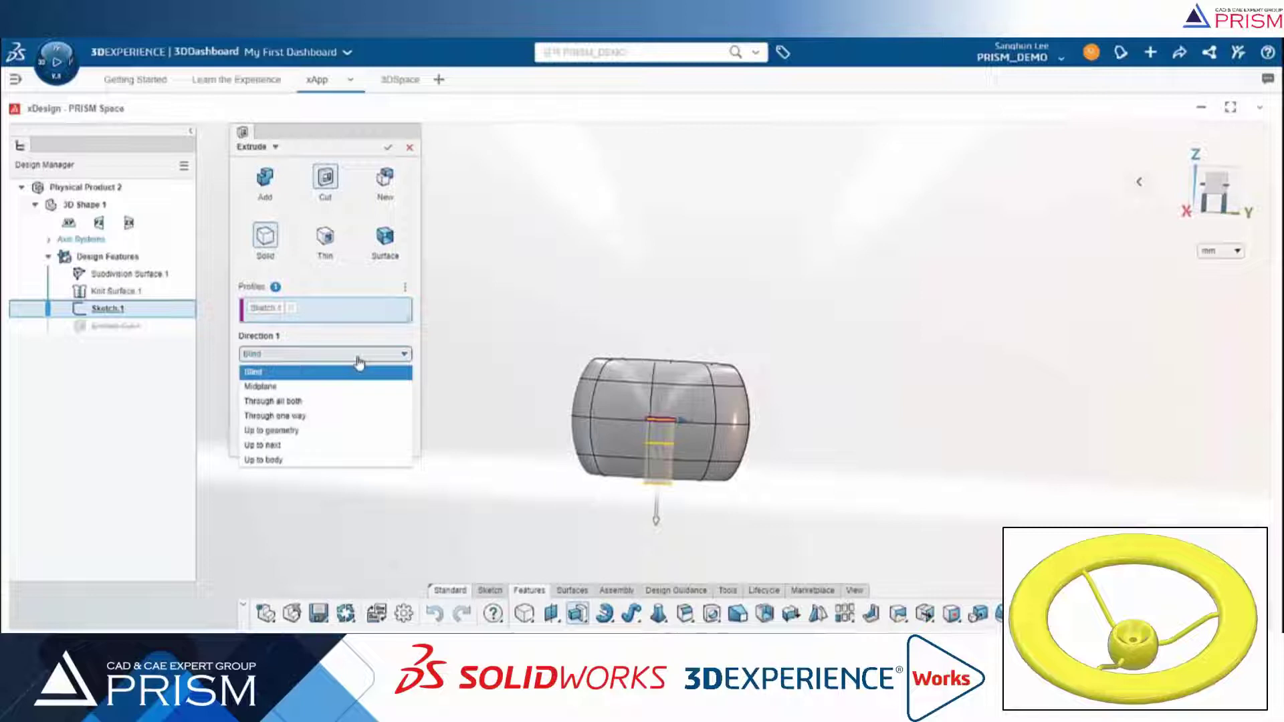
{"action": "left_click", "coordinate": [349, 401]}
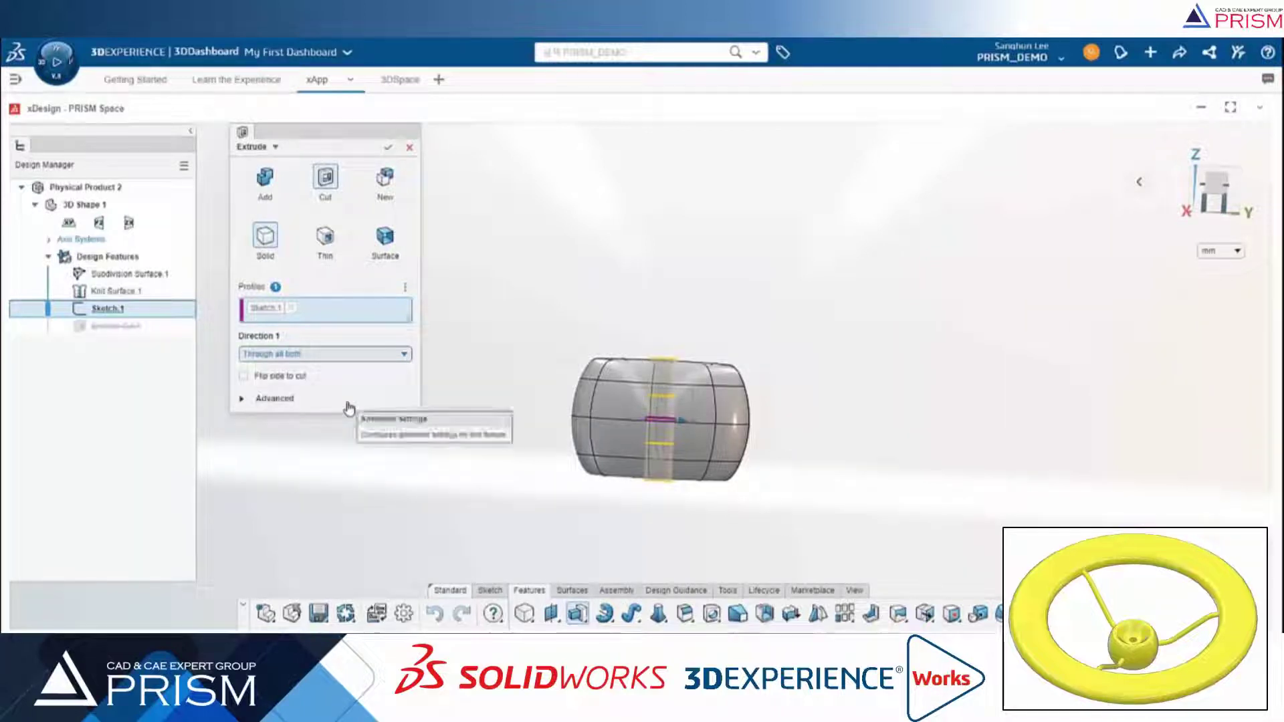
{"action": "left_click", "coordinate": [387, 148]}
{"action": "mouse_move", "coordinate": [813, 265]}
{"action": "middle_mouse_down"}
{"action": "mouse_move", "coordinate": [799, 445]}
{"action": "mouse_move", "coordinate": [806, 370]}
{"action": "mouse_move", "coordinate": [789, 290]}
{"action": "middle_mouse_up"}
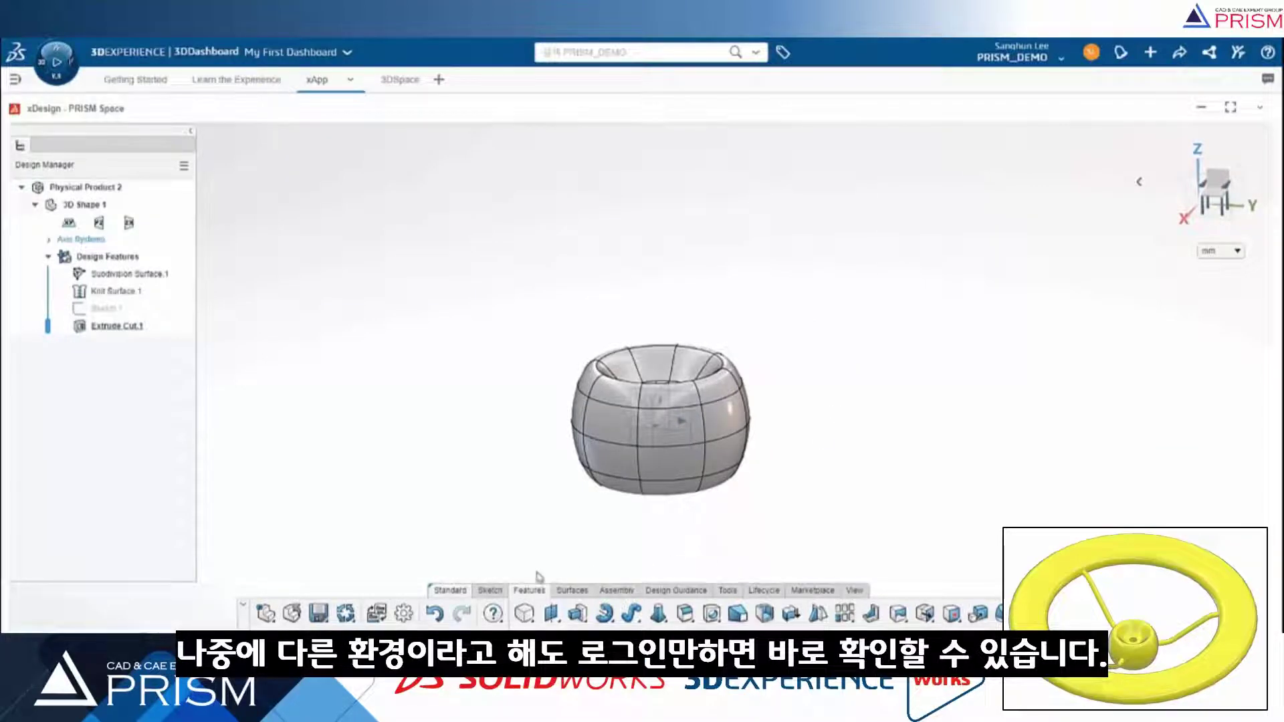
Start Sketch.2 on the vertical plane and draw a slot right of the hub
{"action": "left_click", "coordinate": [490, 591]}
{"action": "left_click", "coordinate": [506, 613]}
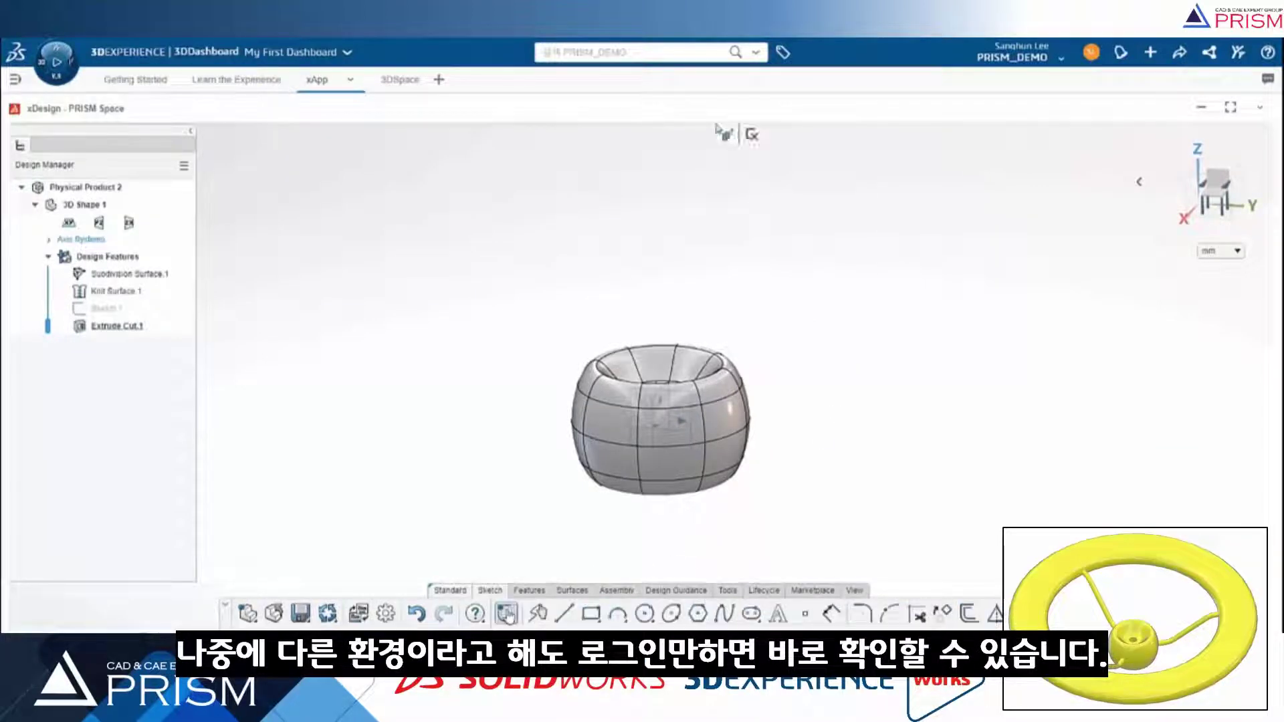
{"action": "left_click", "coordinate": [689, 402]}
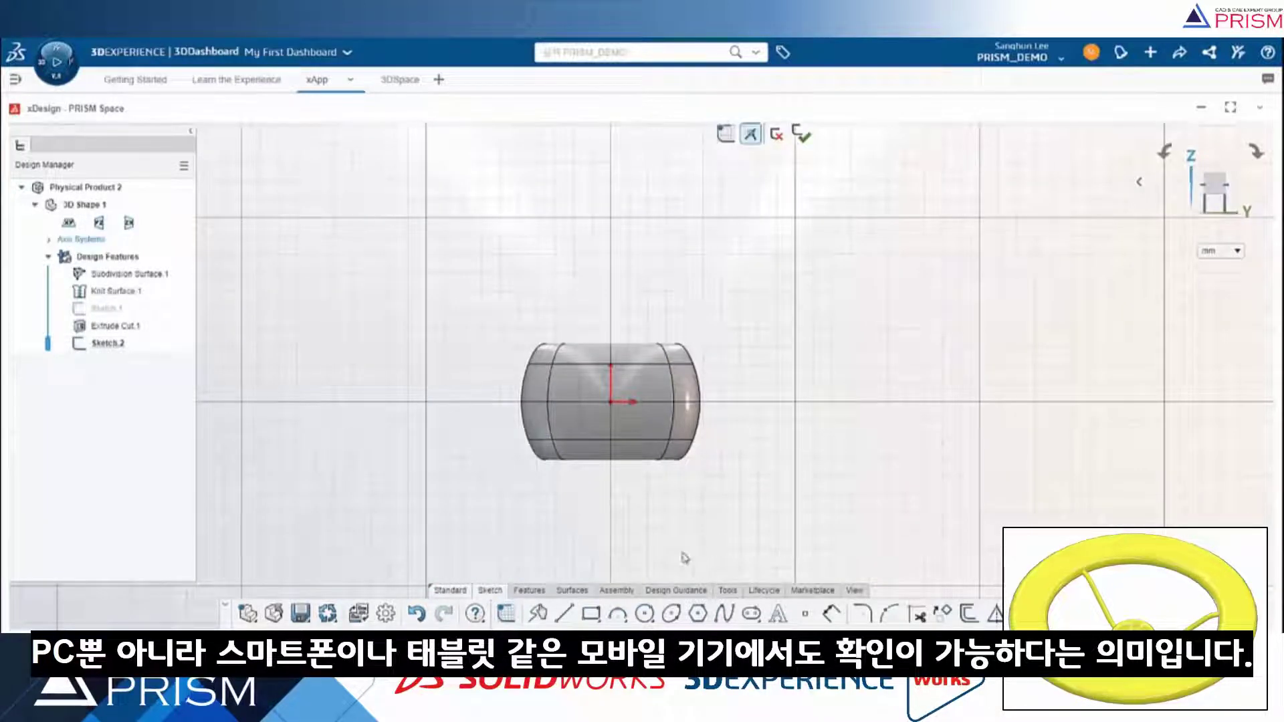
{"action": "left_click", "coordinate": [750, 613]}
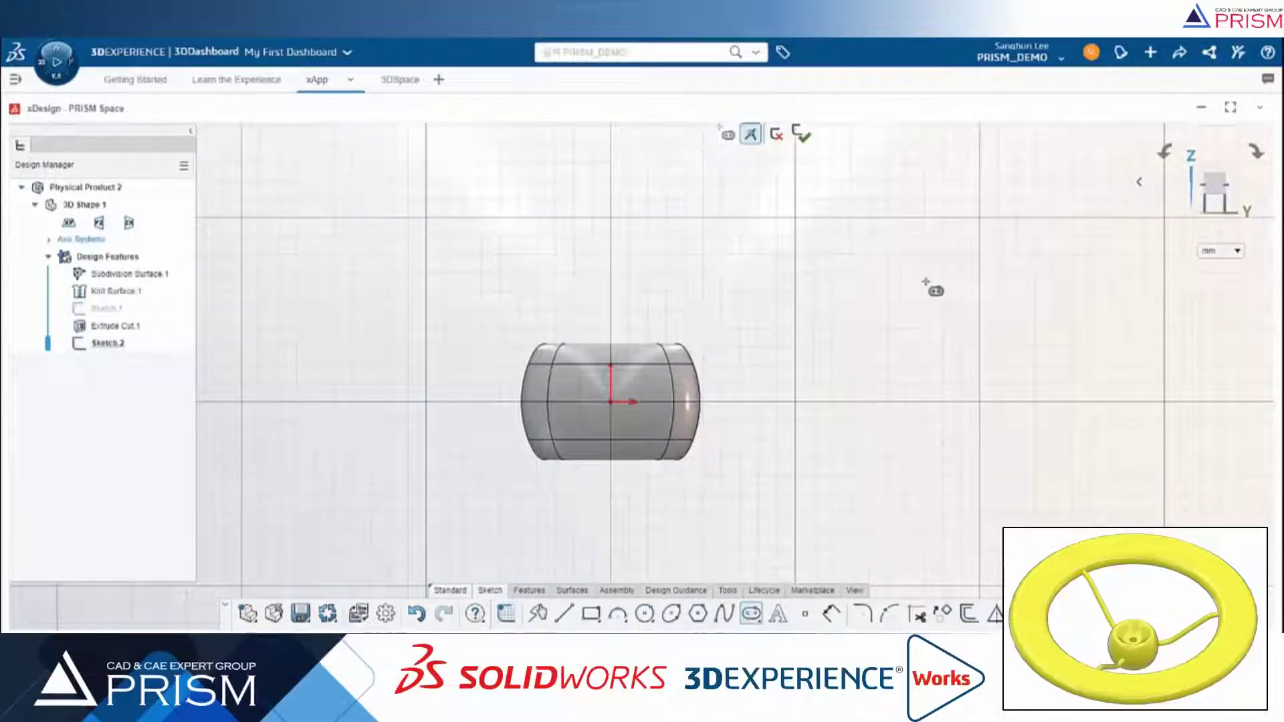
{"action": "left_click", "coordinate": [930, 282]}
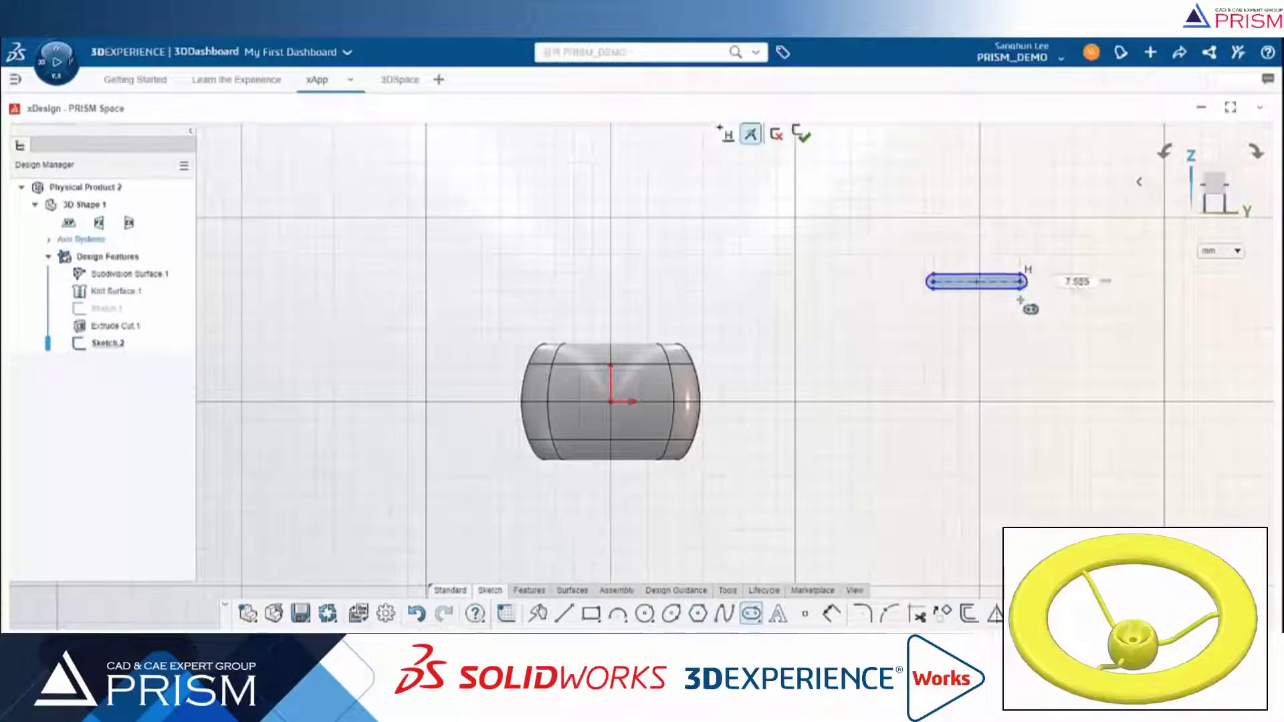
{"action": "left_click", "coordinate": [1020, 300]}
{"action": "left_click", "coordinate": [1030, 308]}
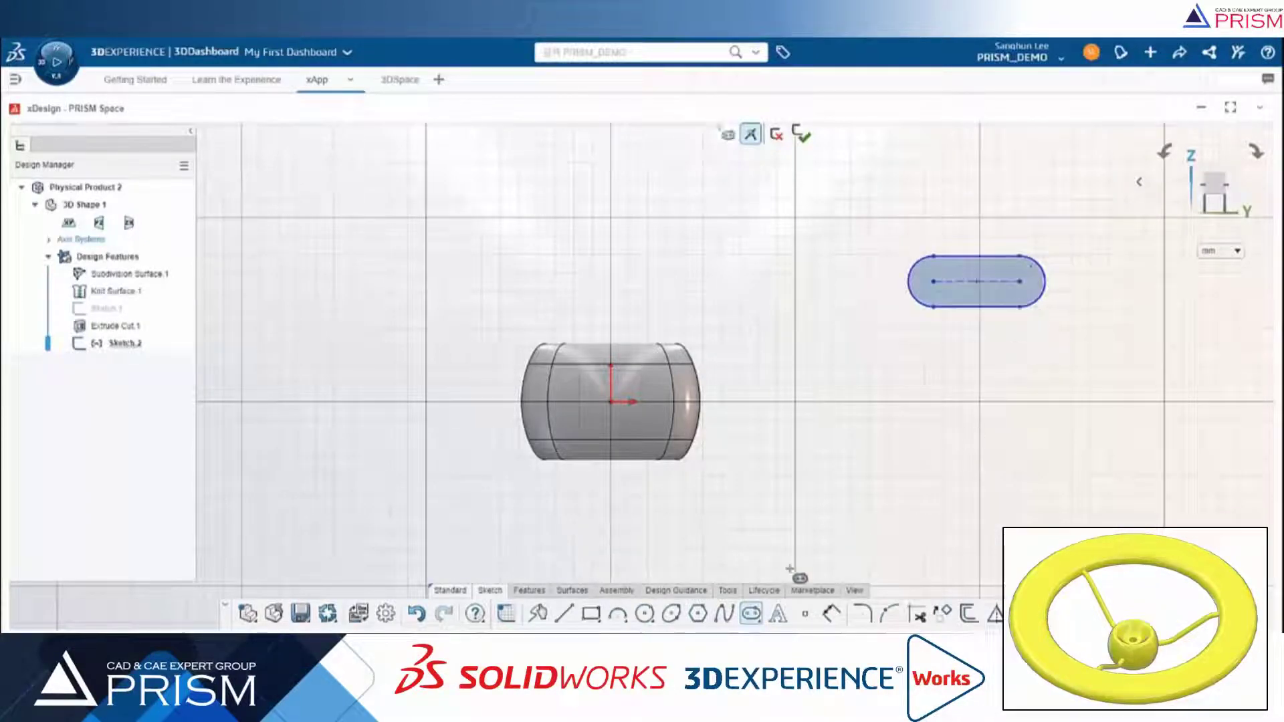
Draw a vertical line up from the origin and make it construction geometry
{"action": "left_click", "coordinate": [563, 613]}
{"action": "left_click", "coordinate": [610, 401]}
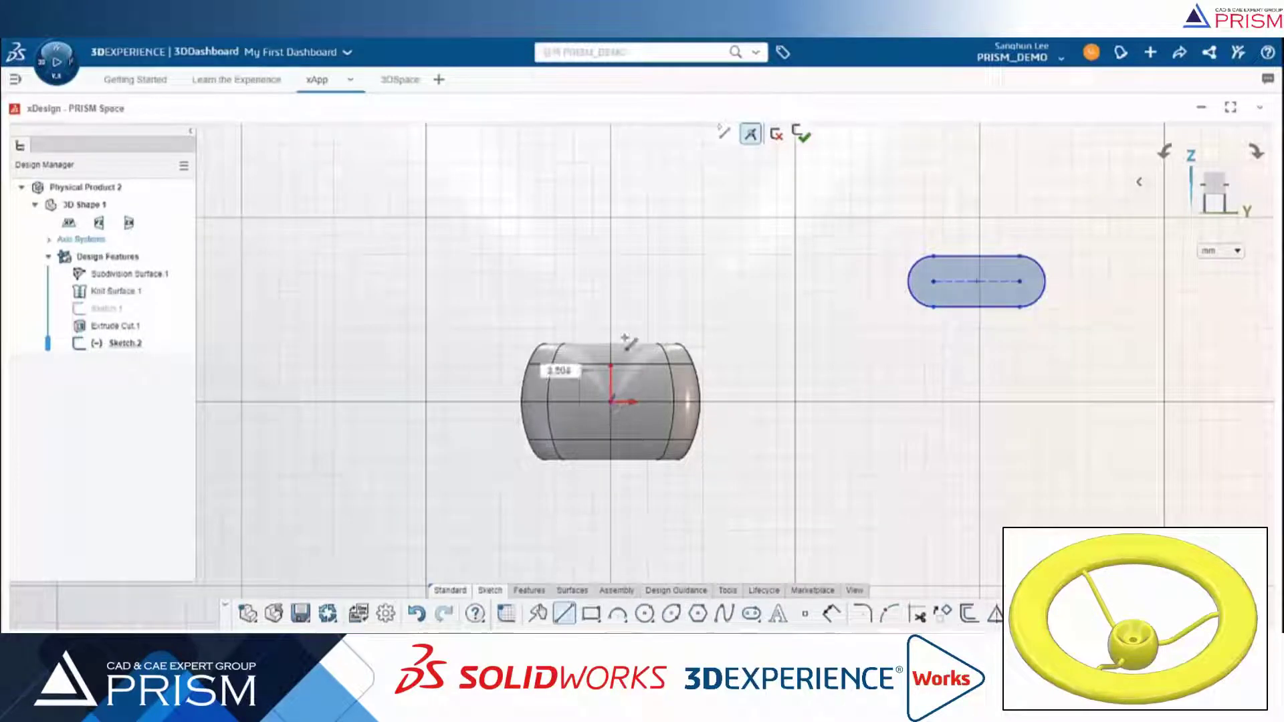
{"action": "left_click", "coordinate": [611, 187]}
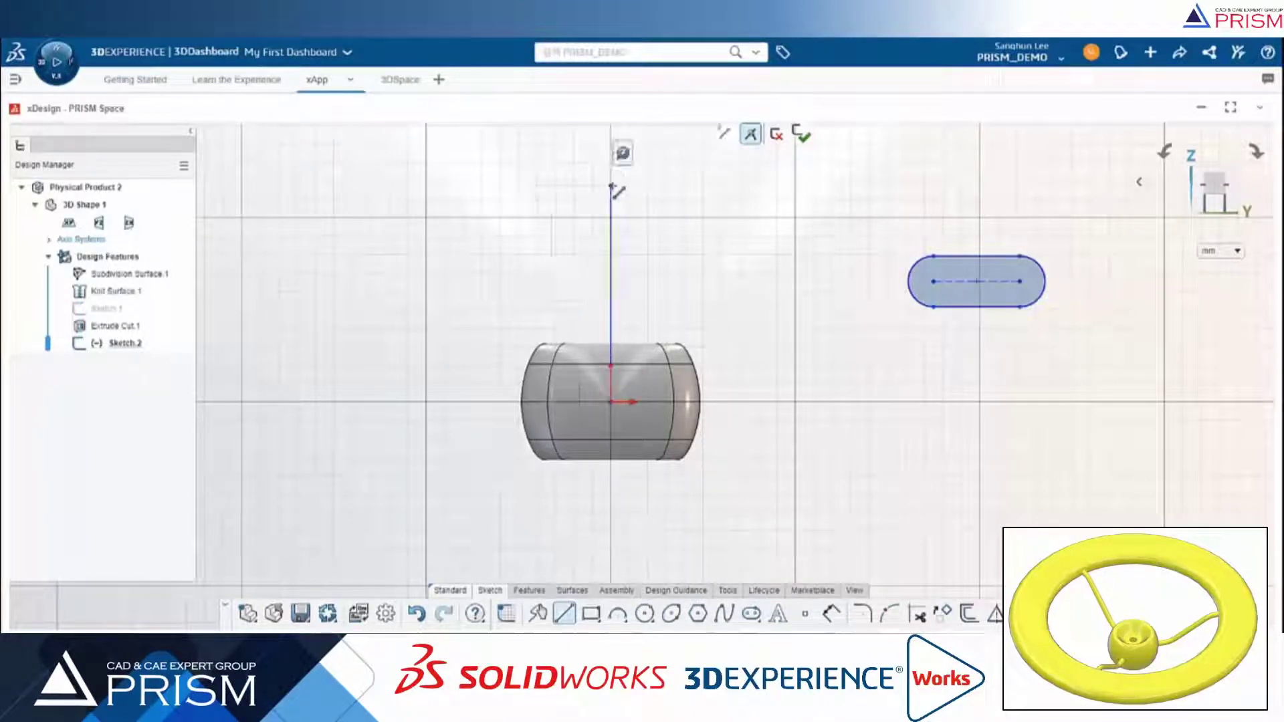
{"action": "key", "text": "Escape"}
{"action": "left_click", "coordinate": [610, 207]}
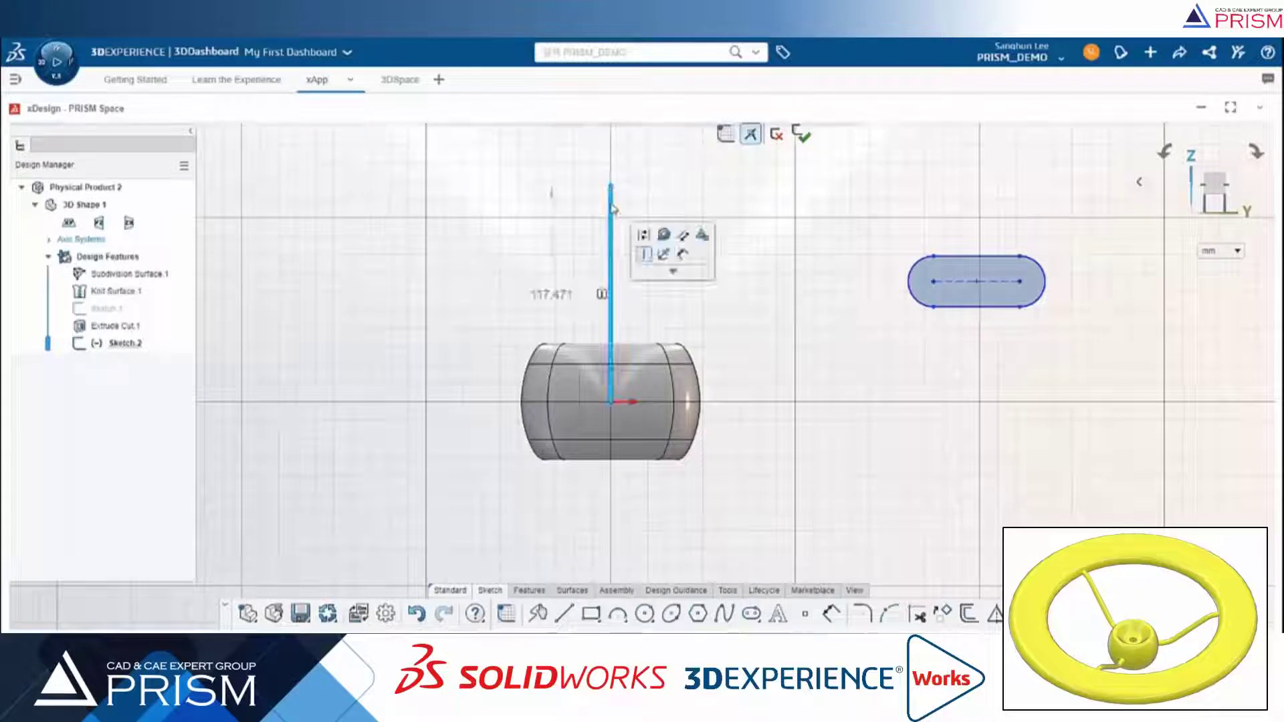
{"action": "left_click", "coordinate": [644, 235]}
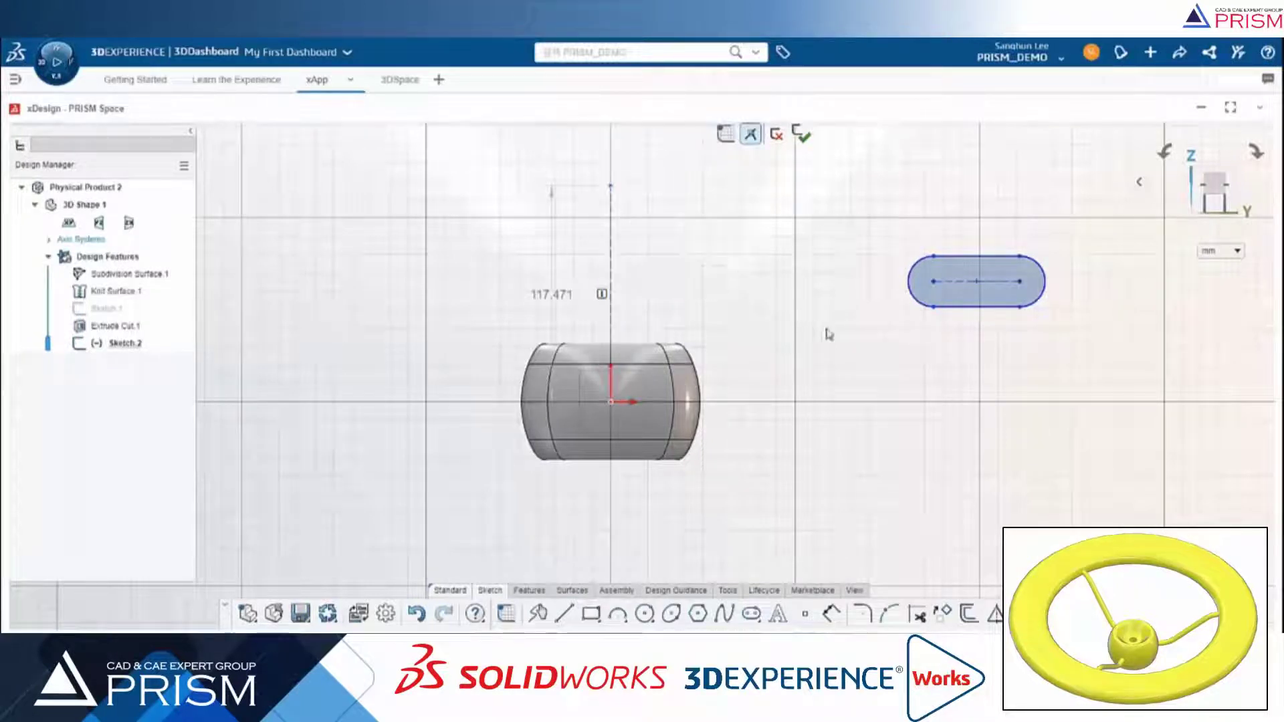
{"action": "left_click", "coordinate": [547, 593]}
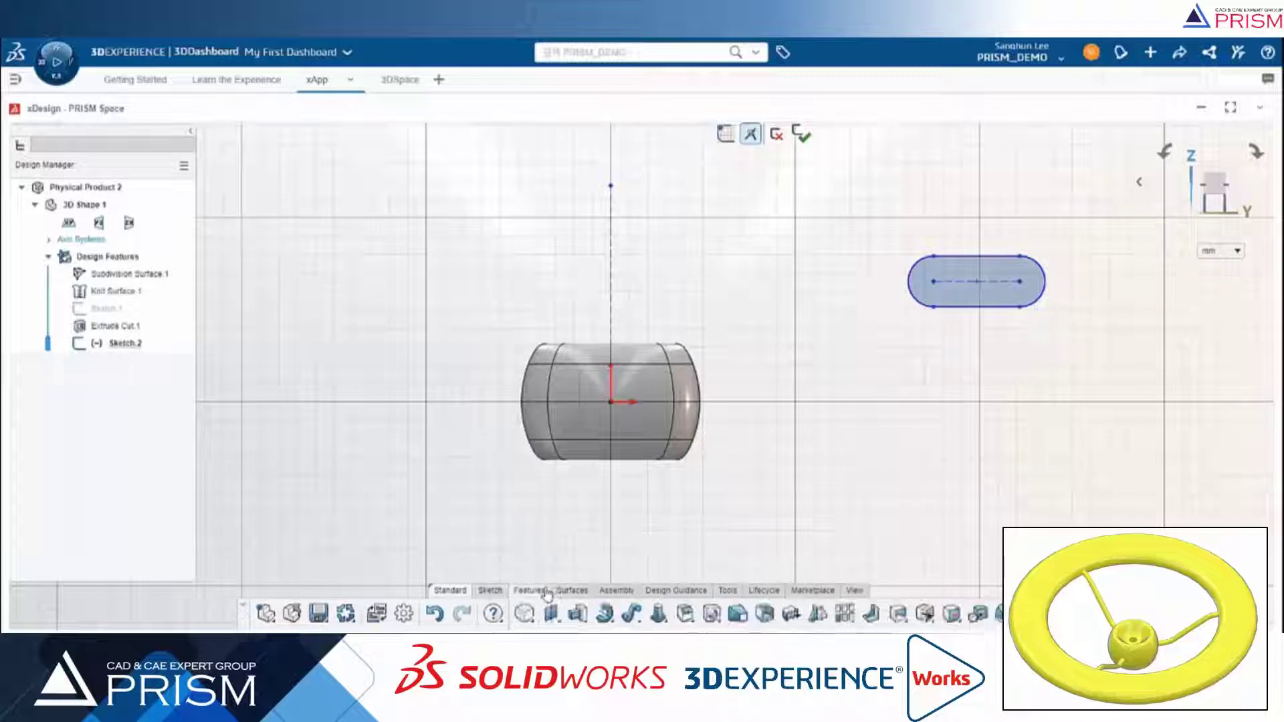
Fully revolve the Sketch.2 slot about Line.1 to create Revolve.2, the outer ring
{"action": "left_click", "coordinate": [604, 613]}
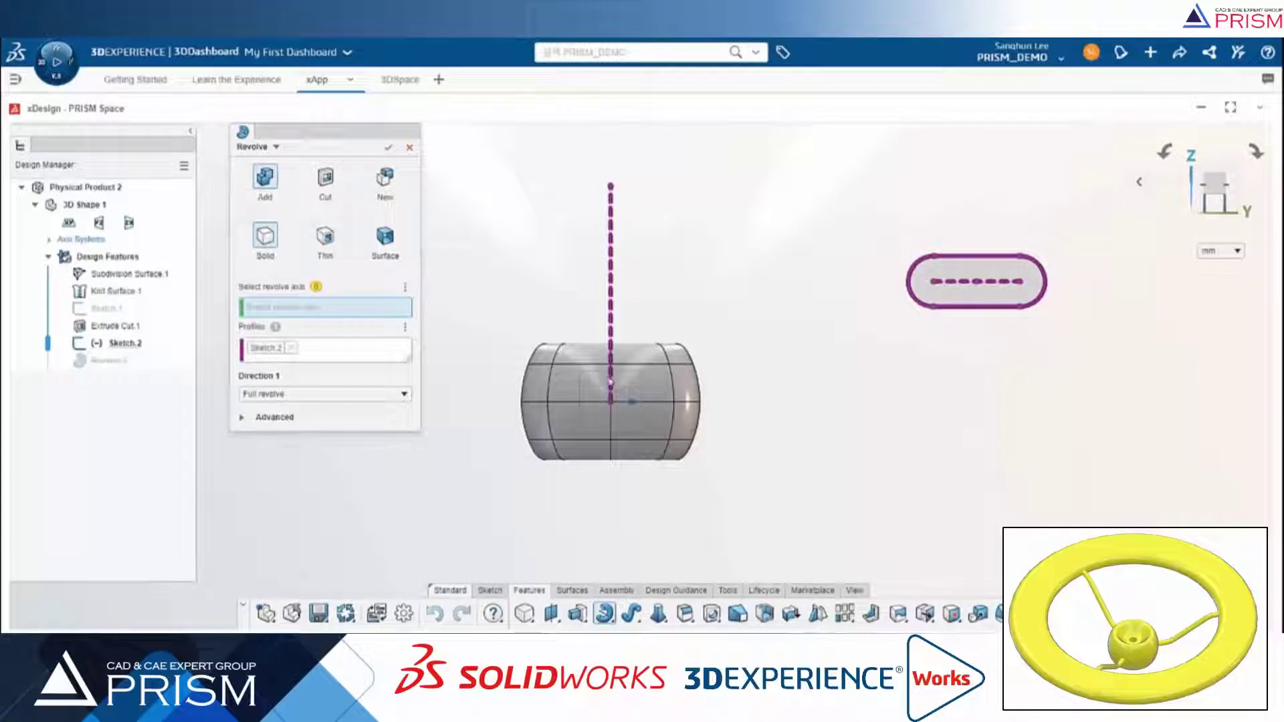
{"action": "left_click", "coordinate": [611, 249]}
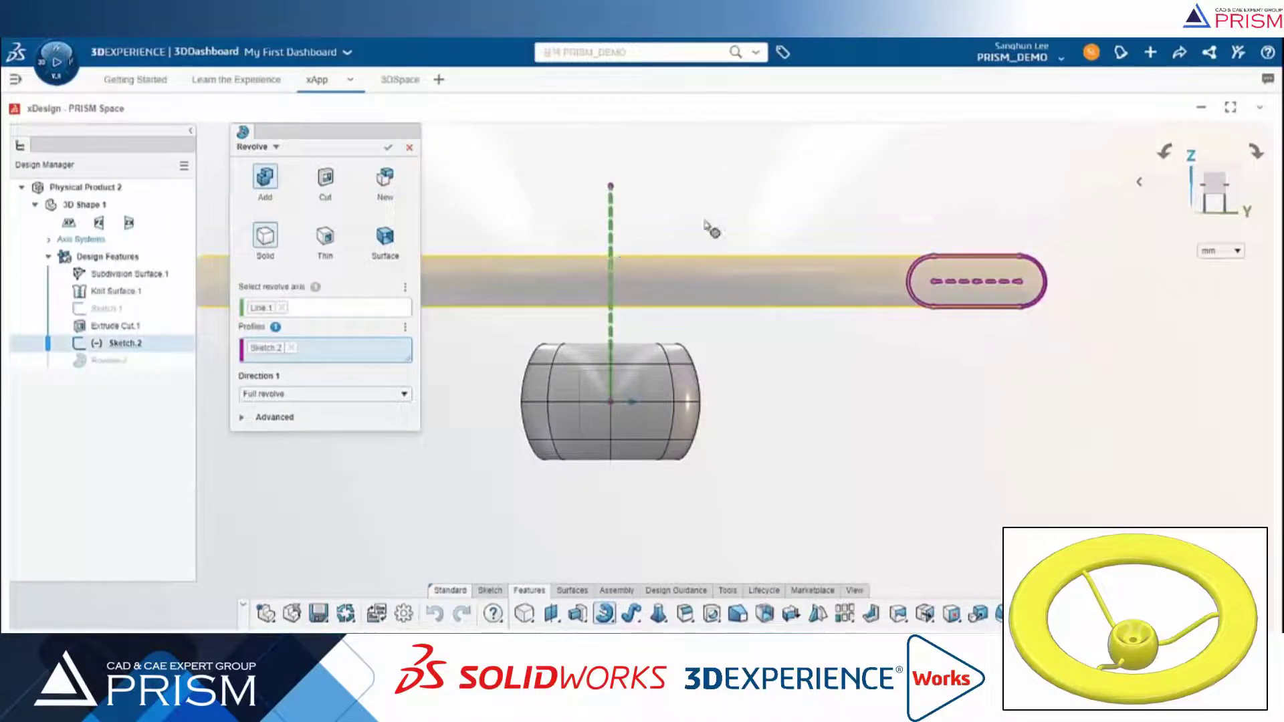
{"action": "middle_click_drag", "start_coordinate": [739, 231], "coordinate": [707, 286]}
{"action": "scroll", "coordinate": [706, 284], "scroll_direction": "down", "scroll_amount": 5}
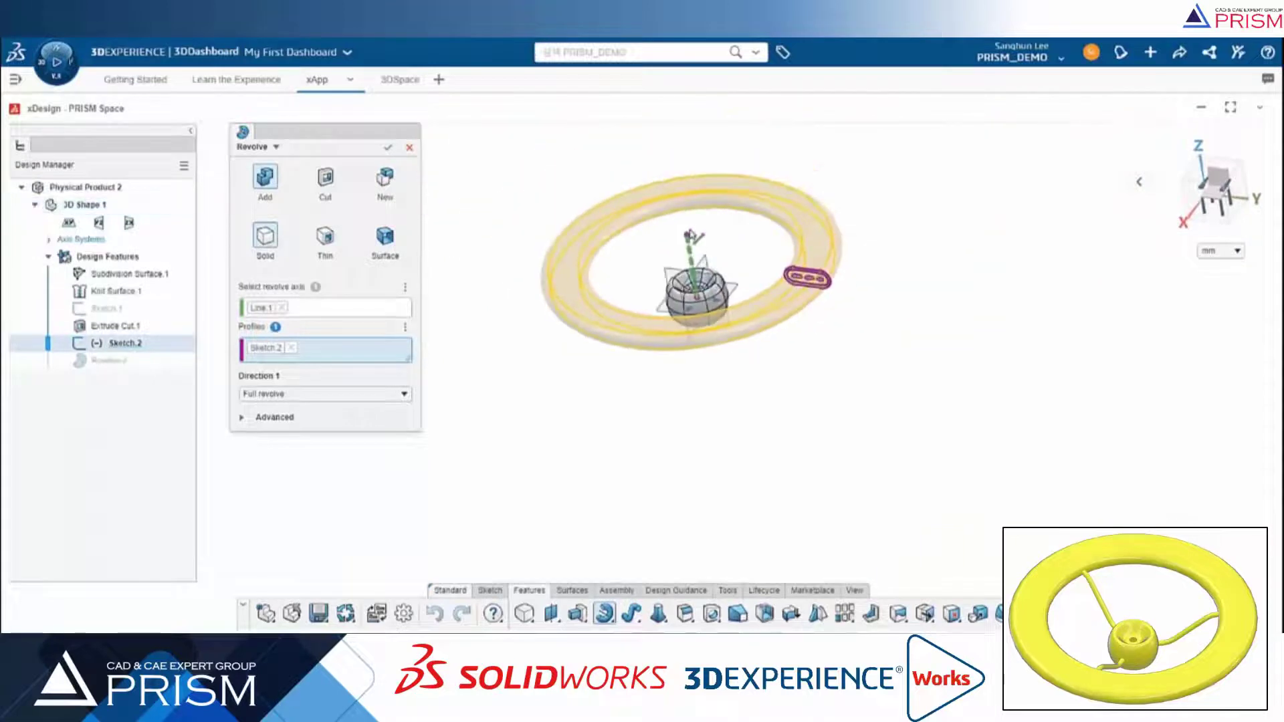
{"action": "middle_click_drag", "start_coordinate": [680, 204], "coordinate": [640, 199]}
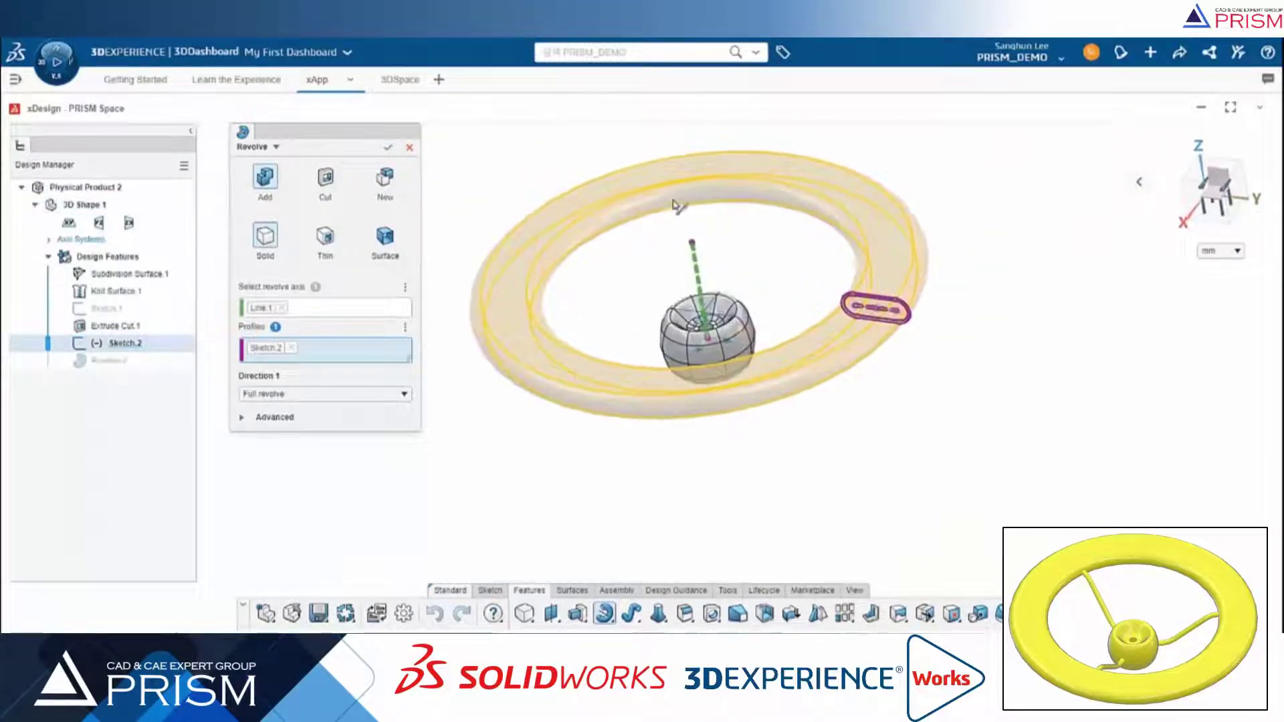
{"action": "left_click", "coordinate": [388, 150]}
{"action": "mouse_move", "coordinate": [616, 323]}
{"action": "middle_mouse_down"}
{"action": "mouse_move", "coordinate": [653, 289]}
{"action": "mouse_move", "coordinate": [669, 291]}
{"action": "mouse_move", "coordinate": [656, 307]}
{"action": "mouse_move", "coordinate": [669, 317]}
{"action": "middle_mouse_up"}
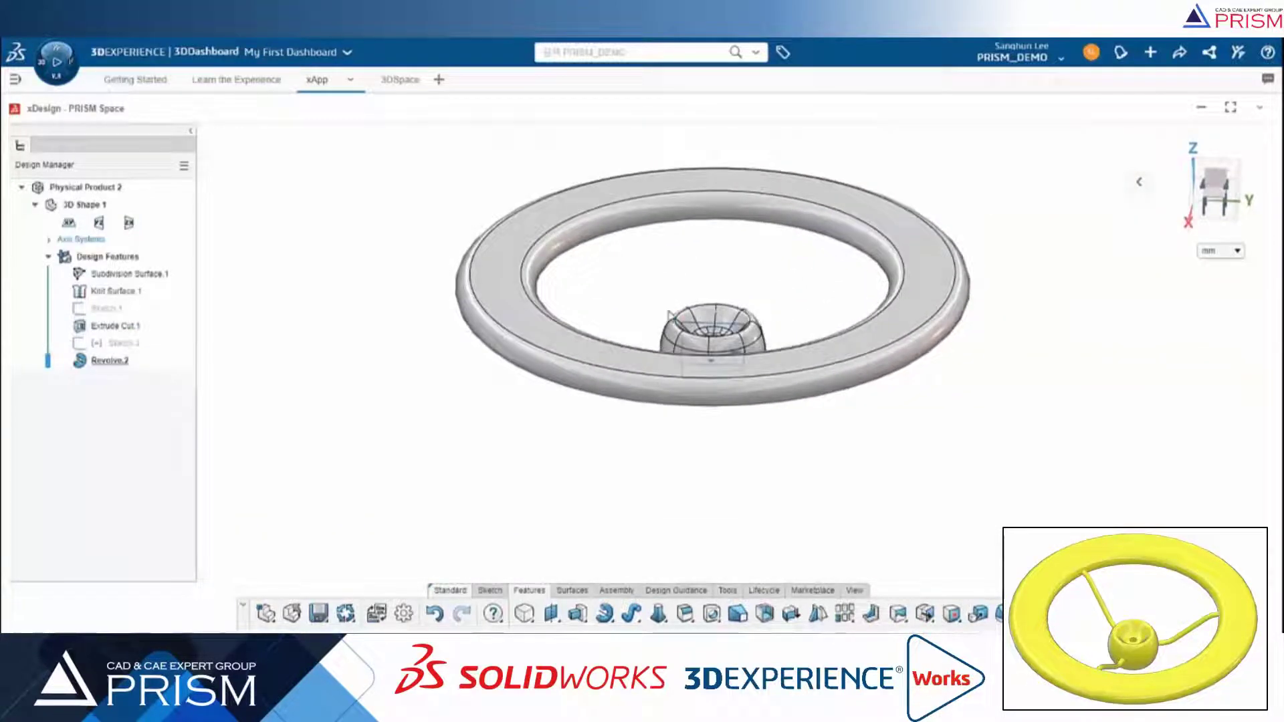
{"action": "left_click", "coordinate": [493, 593]}
Start Sketch.3 on a plane through the hub and draw a circle at the origin
{"action": "left_click", "coordinate": [506, 613]}
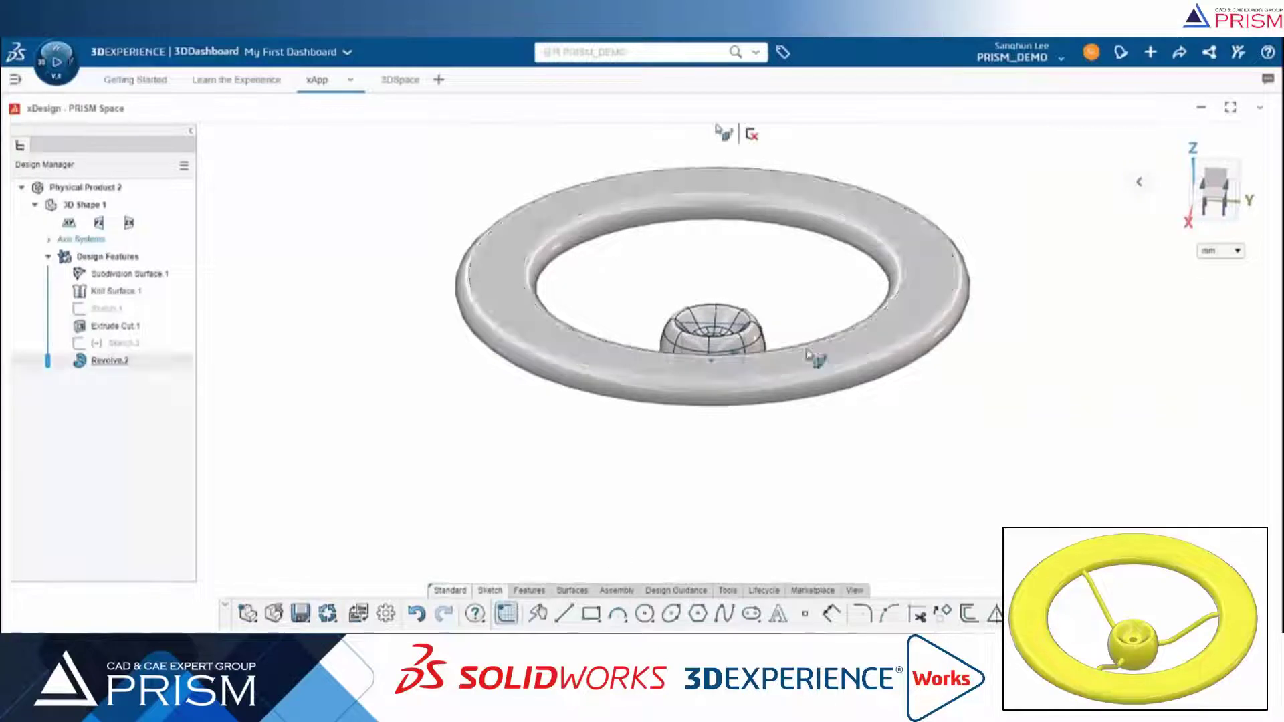
{"action": "left_click", "coordinate": [723, 332]}
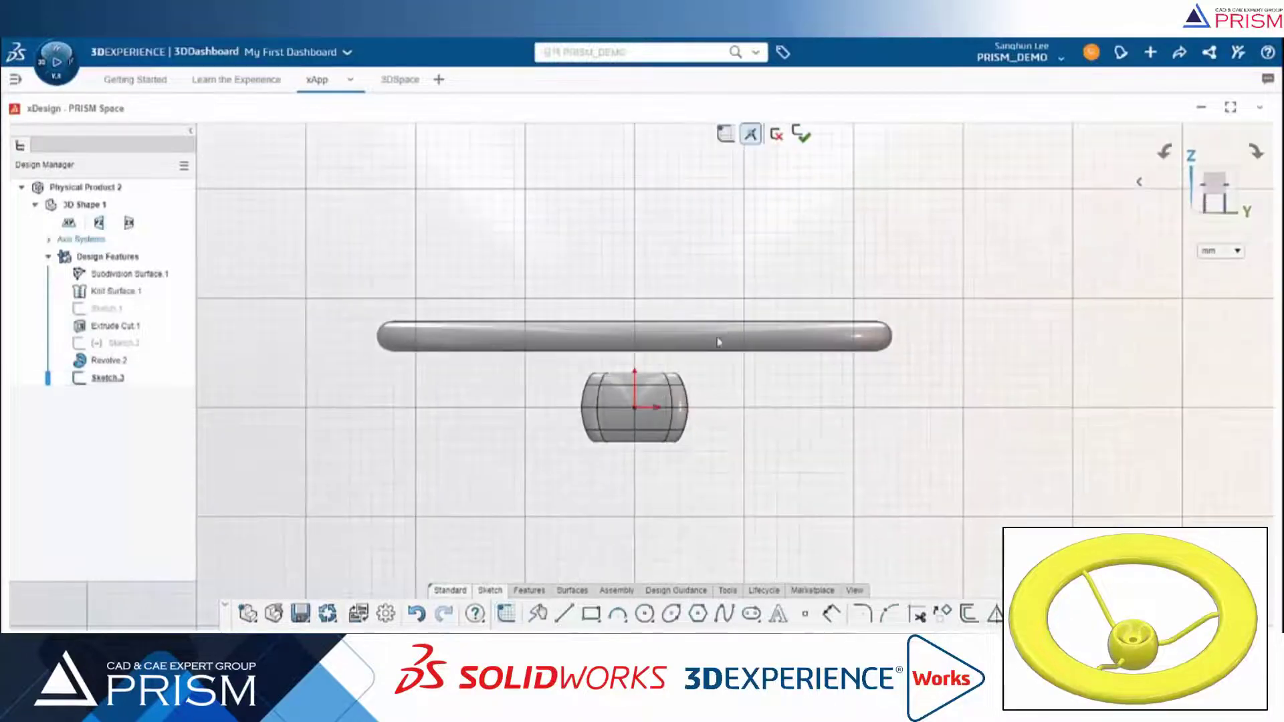
{"action": "left_click", "coordinate": [644, 613]}
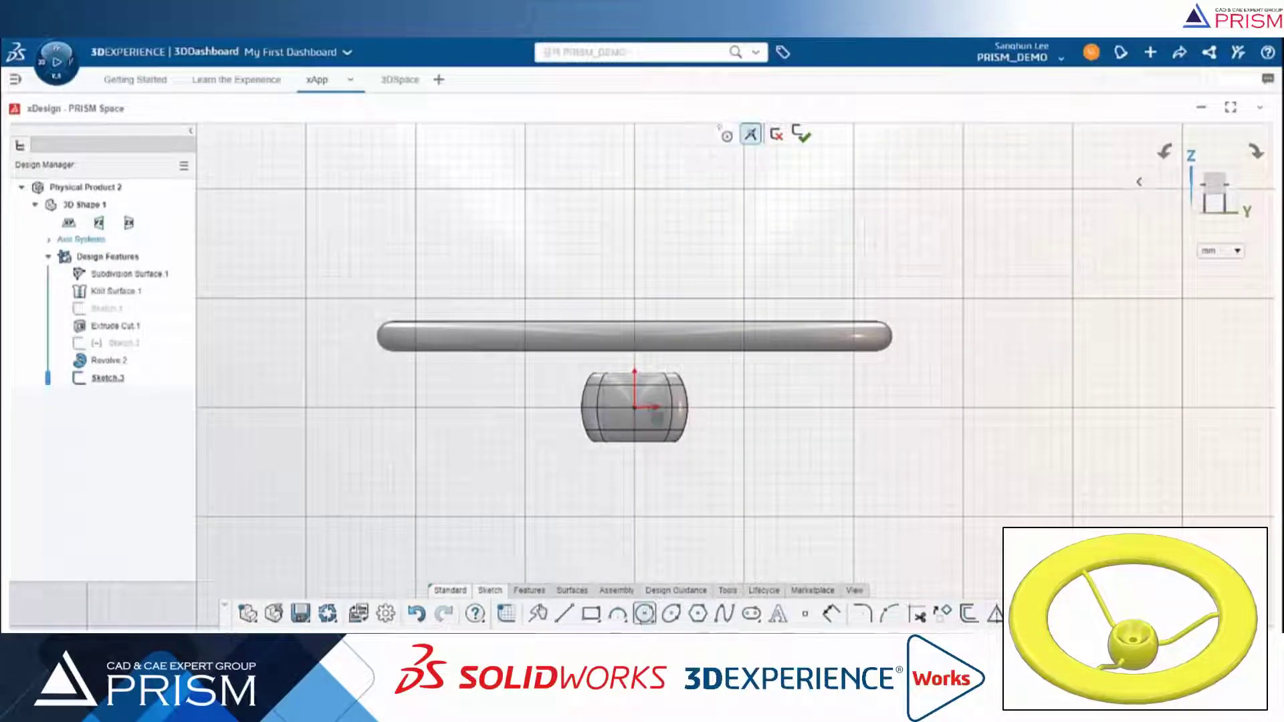
{"action": "left_click", "coordinate": [634, 406]}
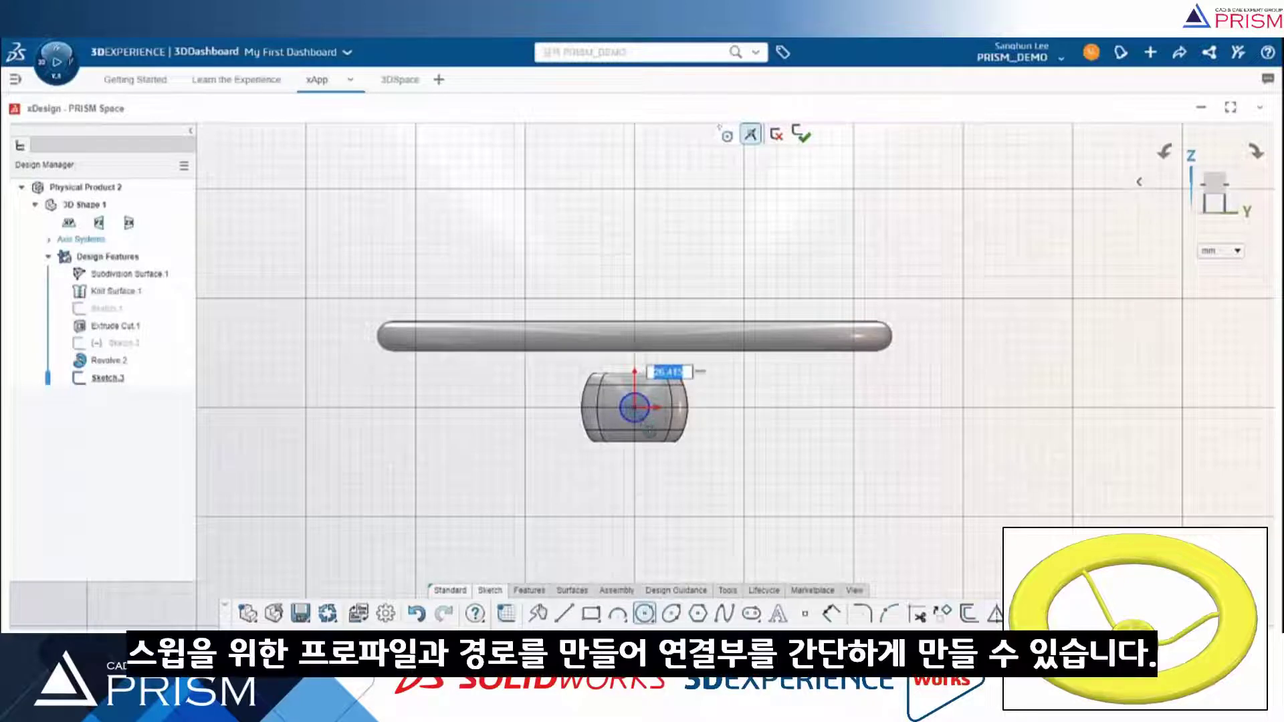
{"action": "type", "text": "12"}
{"action": "key", "text": "Return"}
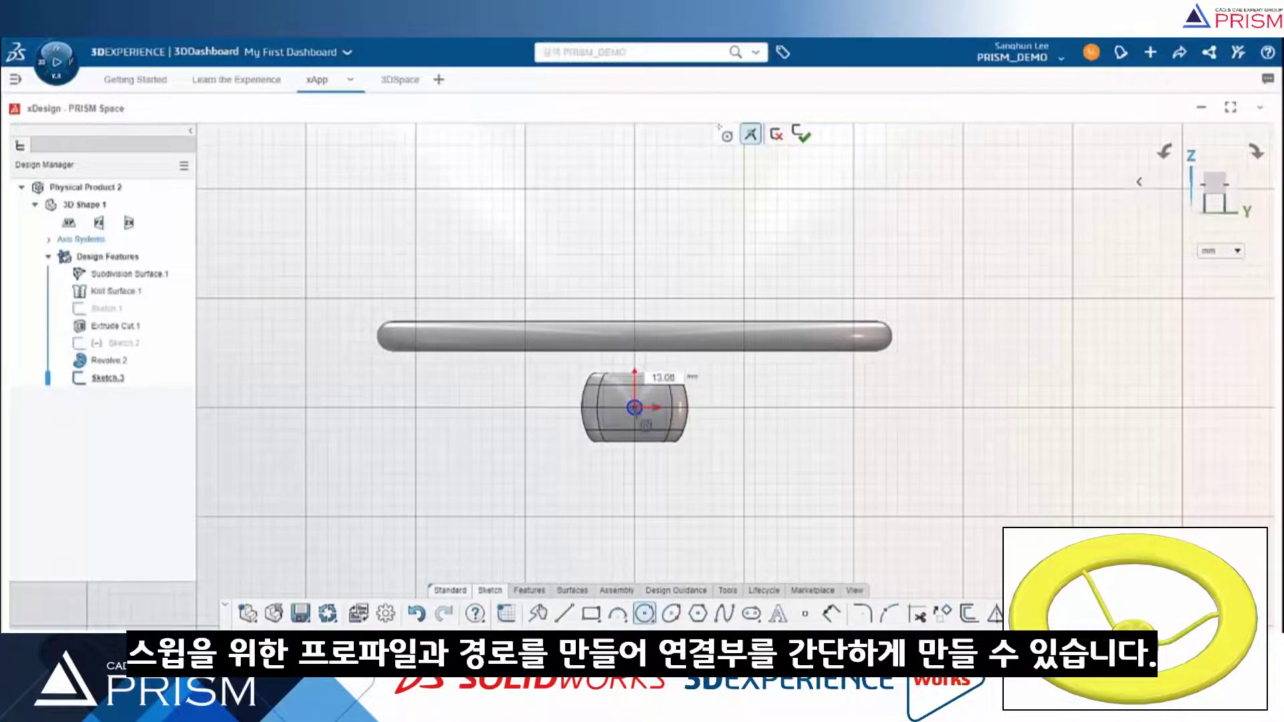
Dimension the circle to 10 mm diameter and exit the sketch
{"action": "left_click", "coordinate": [831, 613]}
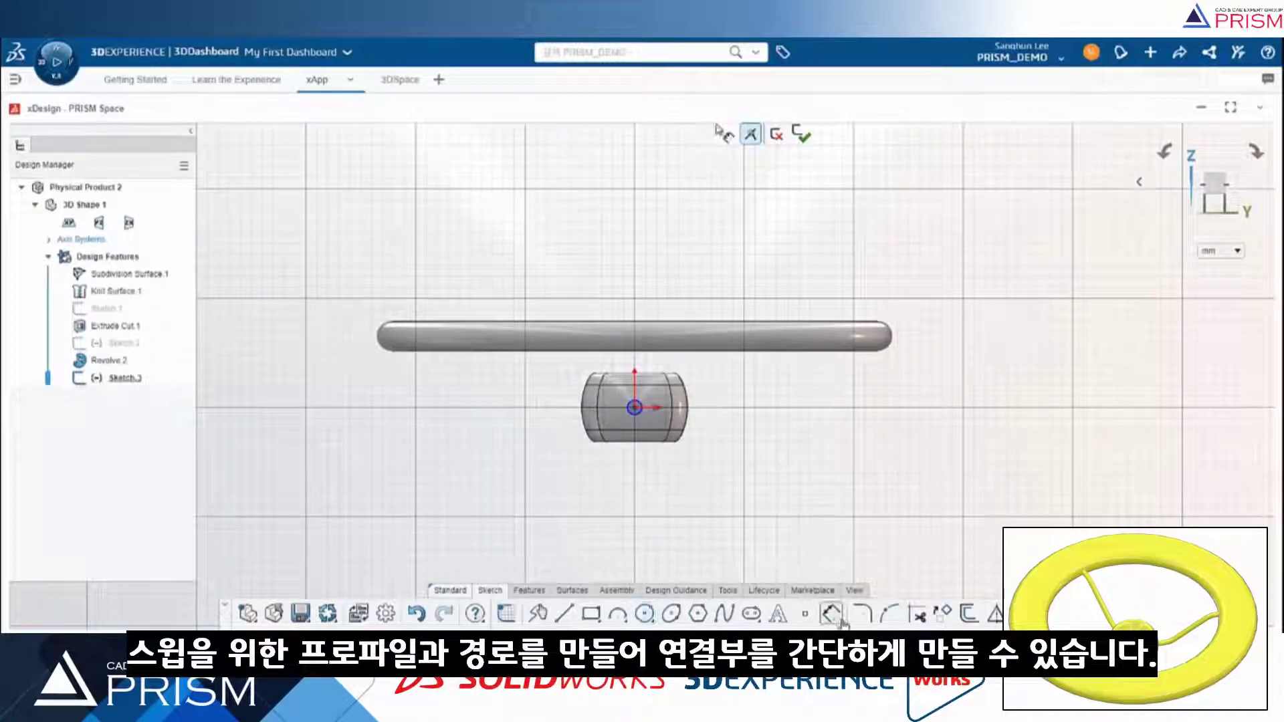
{"action": "left_click", "coordinate": [643, 408]}
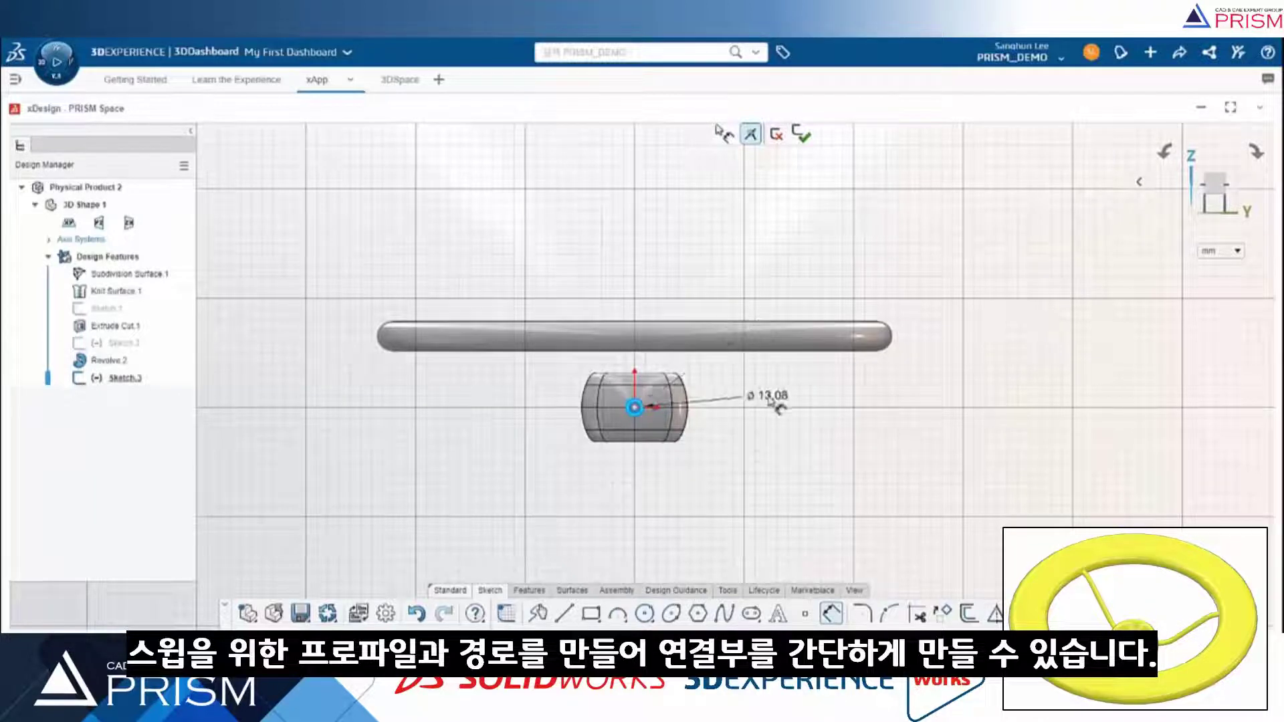
{"action": "left_click", "coordinate": [765, 391]}
{"action": "type", "text": "10"}
{"action": "key", "text": "Return"}
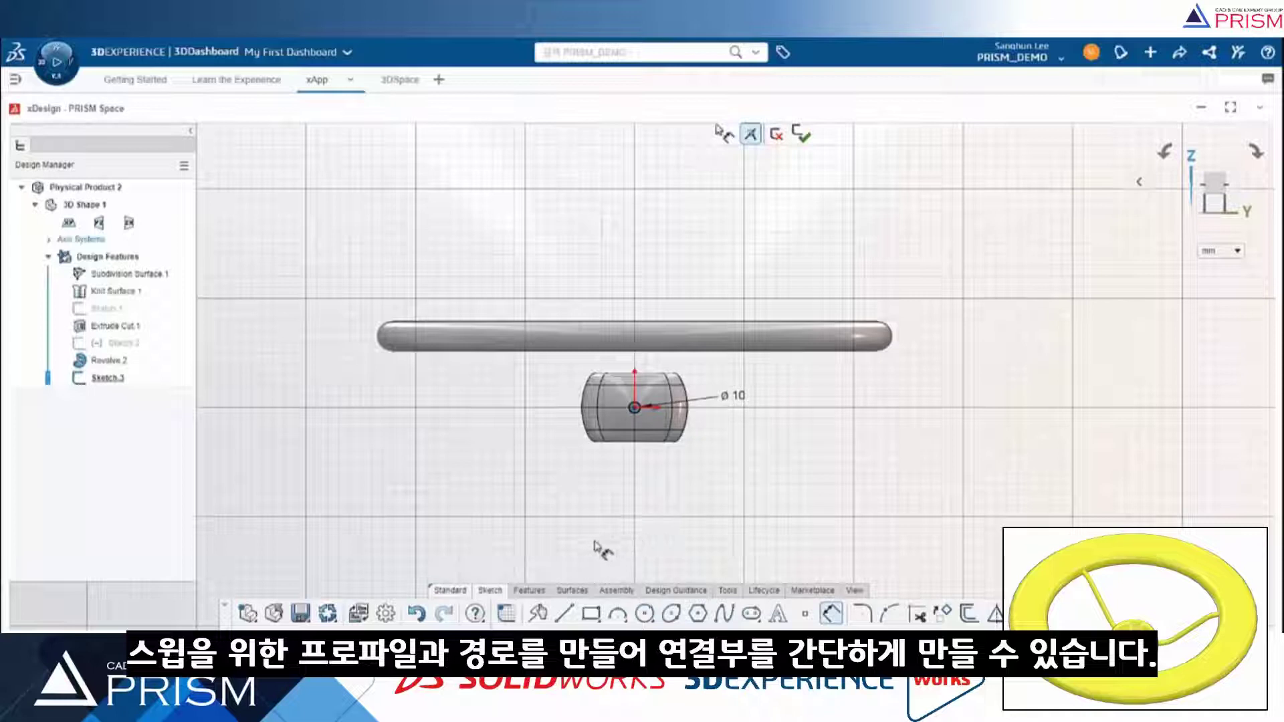
{"action": "left_click", "coordinate": [800, 134]}
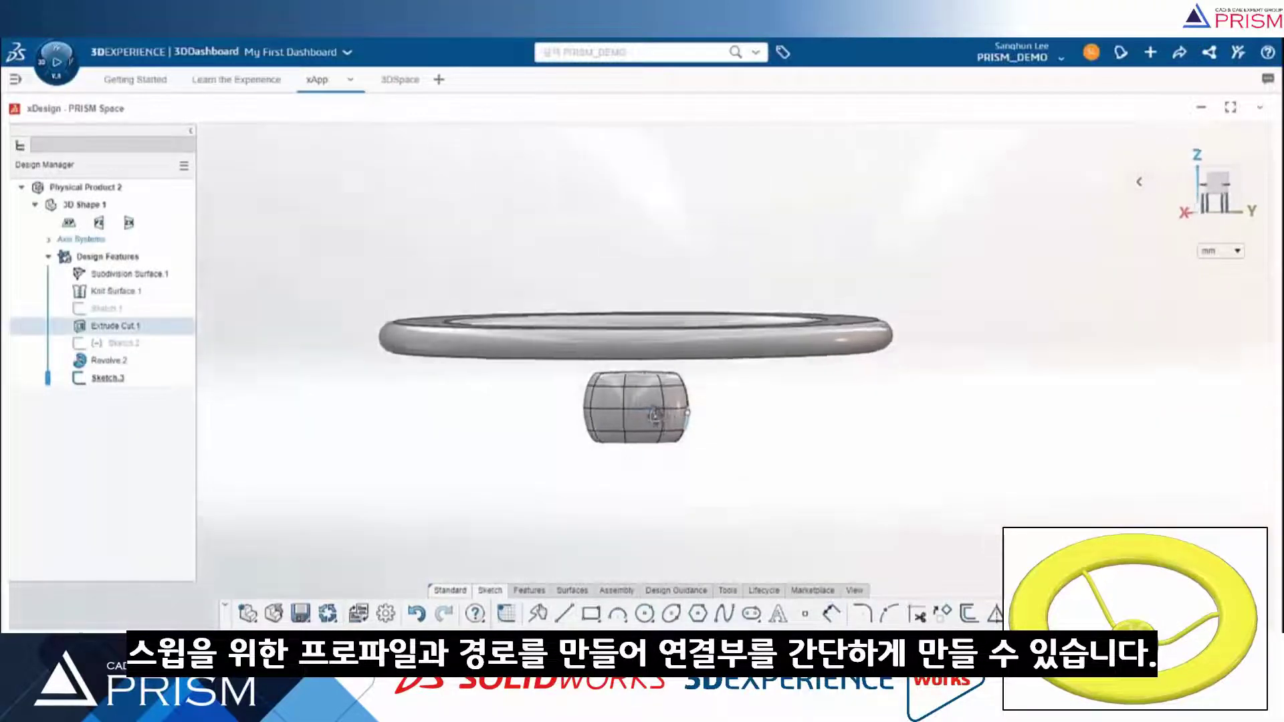
{"action": "middle_click_drag", "start_coordinate": [808, 200], "coordinate": [627, 402]}
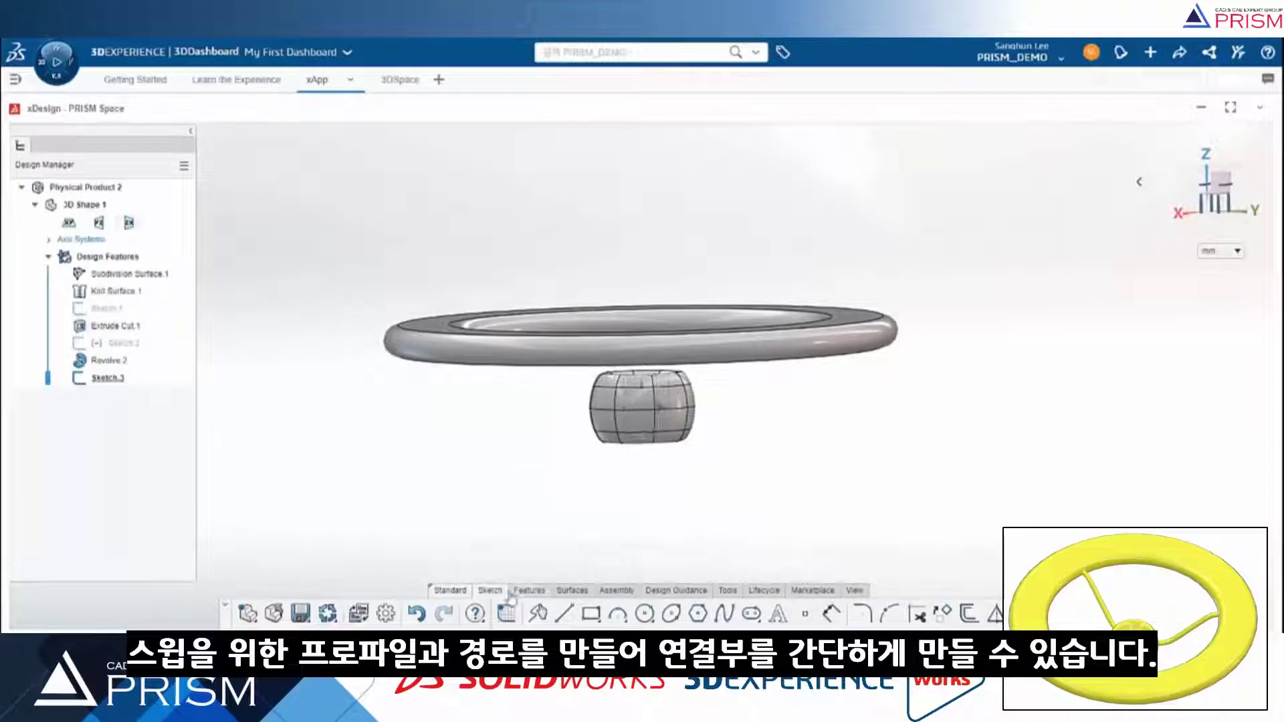
On the hub face, draw connected lines running from the hub out to the ring
{"action": "left_click", "coordinate": [629, 395]}
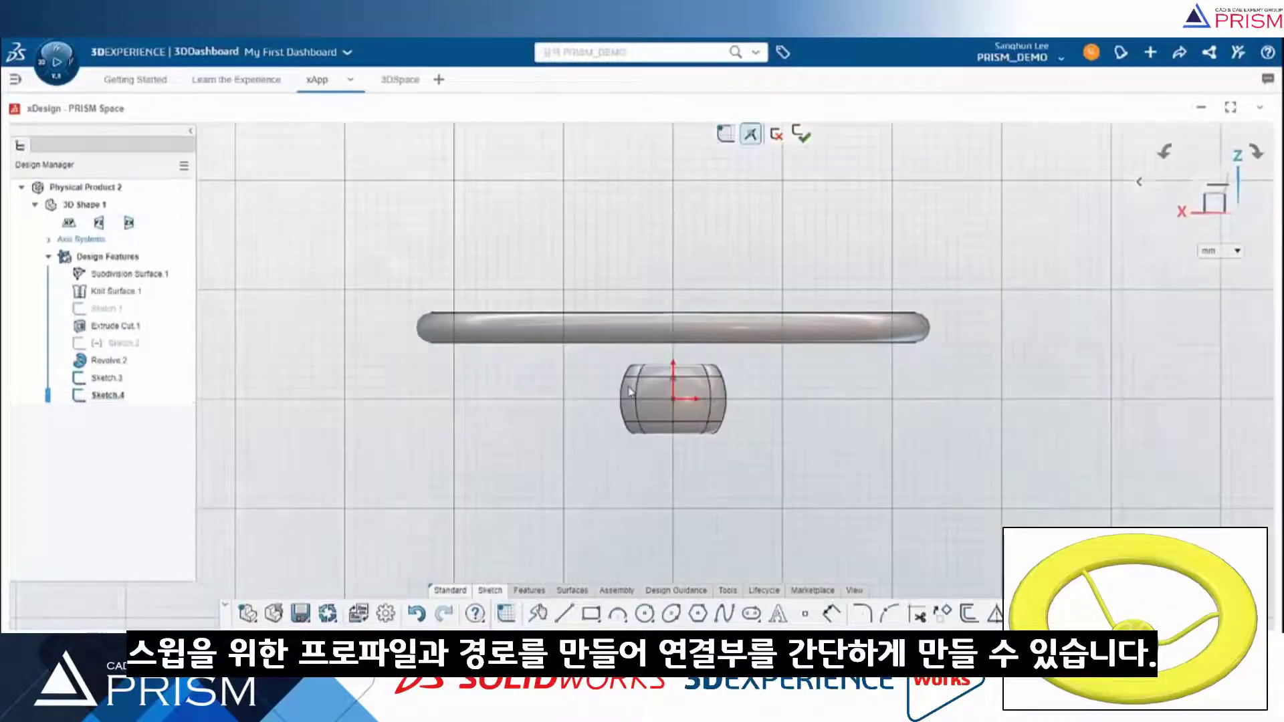
{"action": "left_click", "coordinate": [564, 613]}
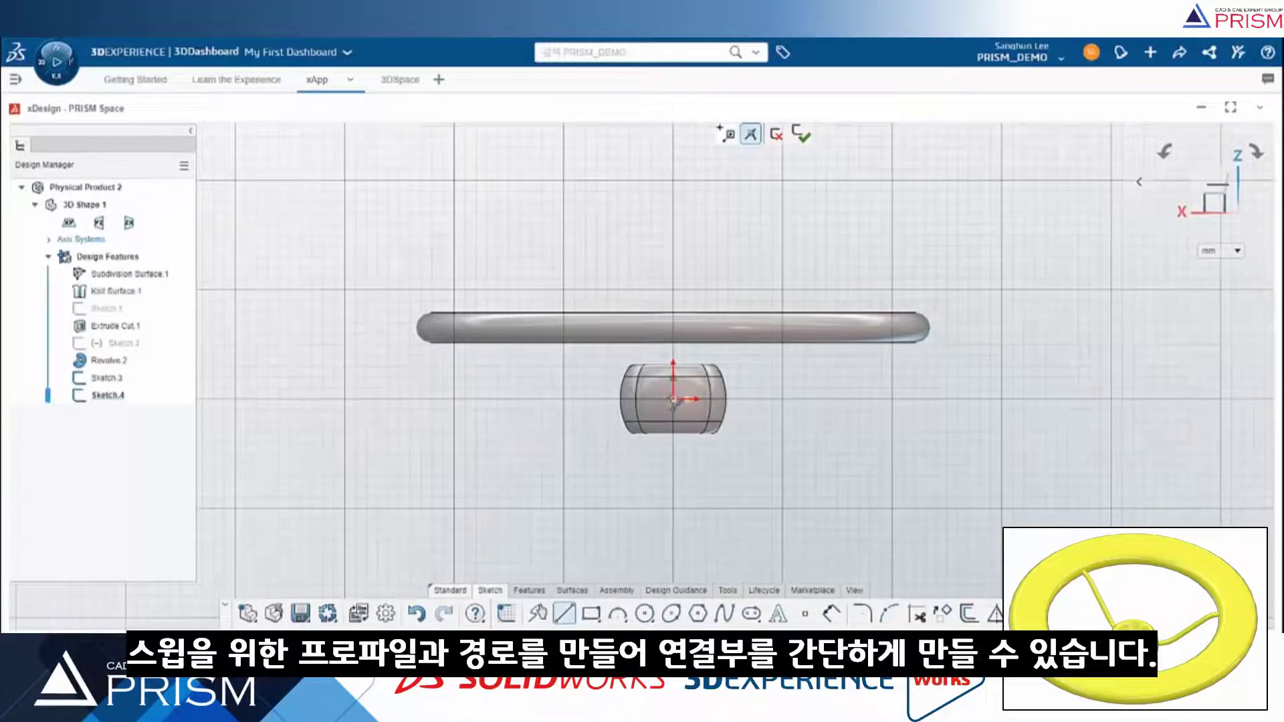
{"action": "left_click", "coordinate": [672, 399]}
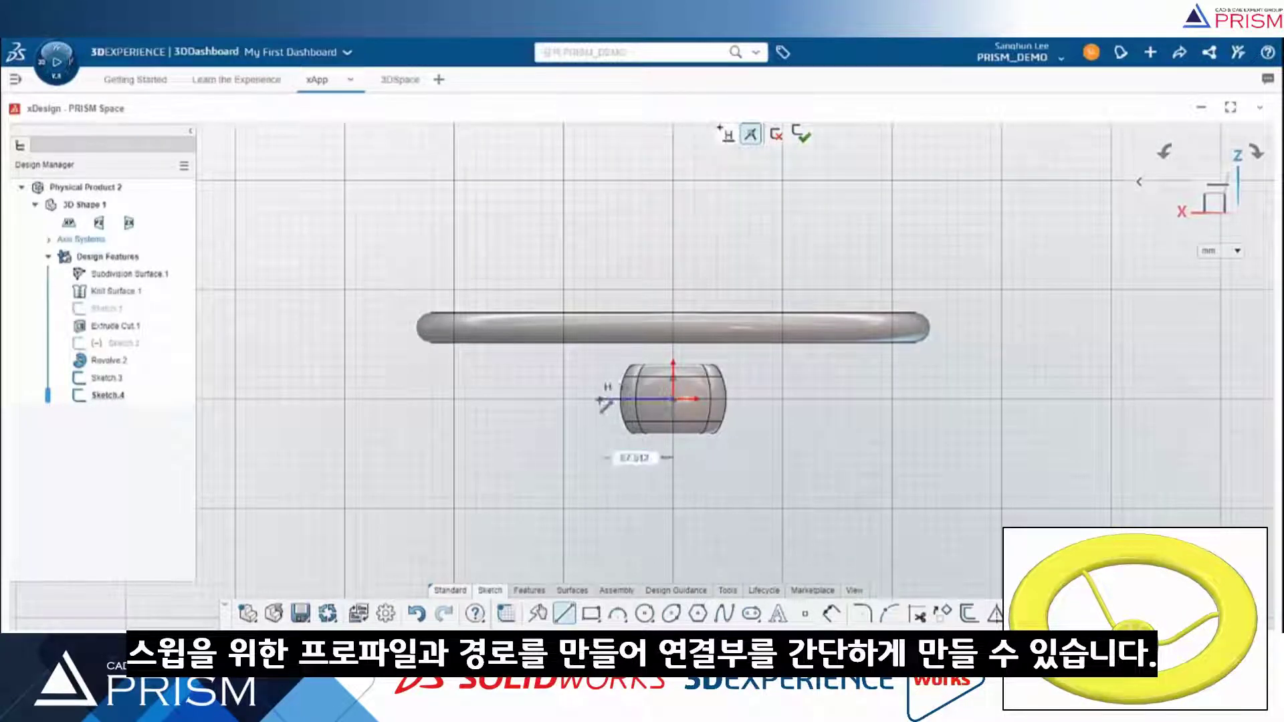
{"action": "left_click", "coordinate": [600, 399]}
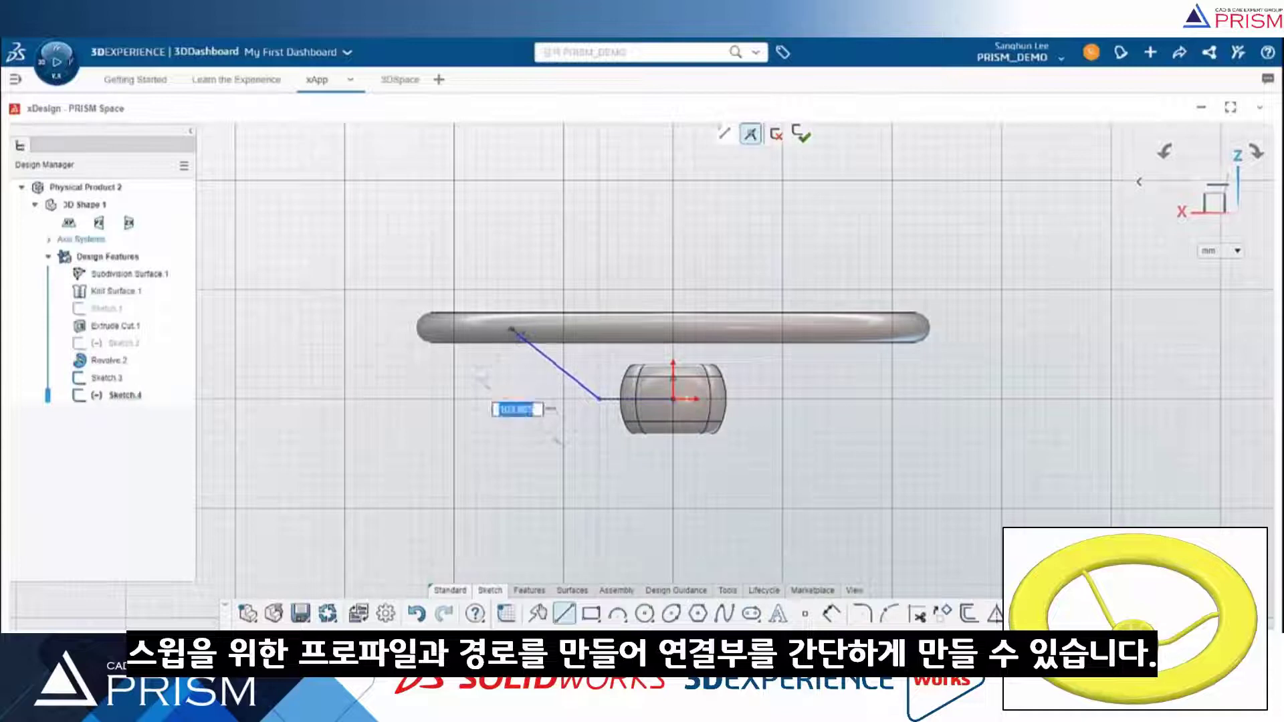
{"action": "left_click", "coordinate": [511, 327]}
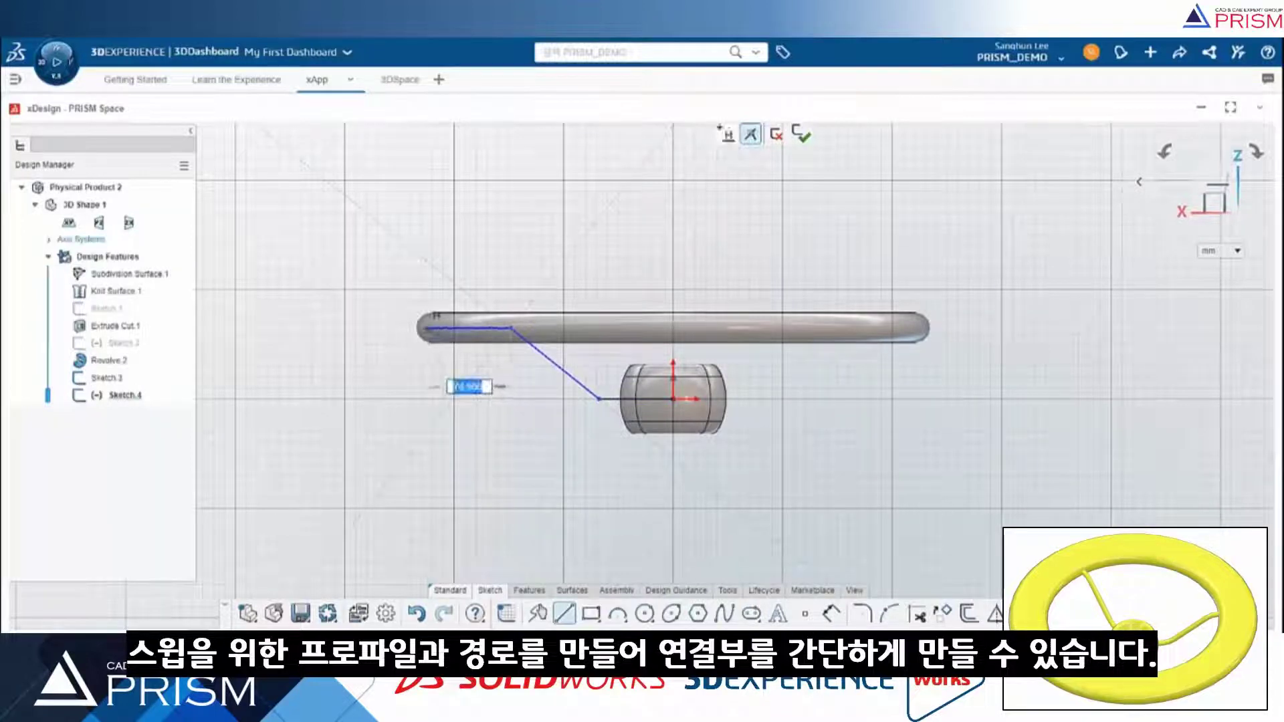
{"action": "left_click", "coordinate": [428, 327]}
{"action": "key", "text": "Escape"}
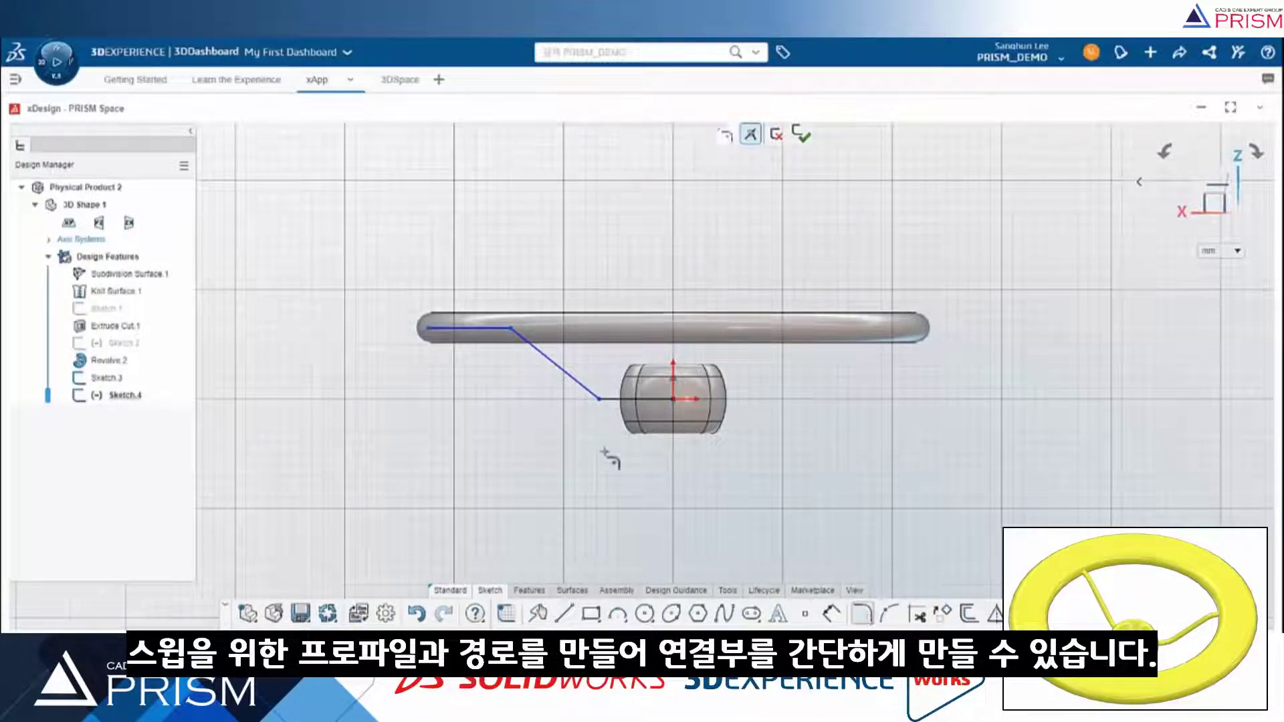
Round both path corners with R 38 fillets and exit Sketch.4
{"action": "left_click", "coordinate": [598, 399]}
{"action": "key", "text": "Return"}
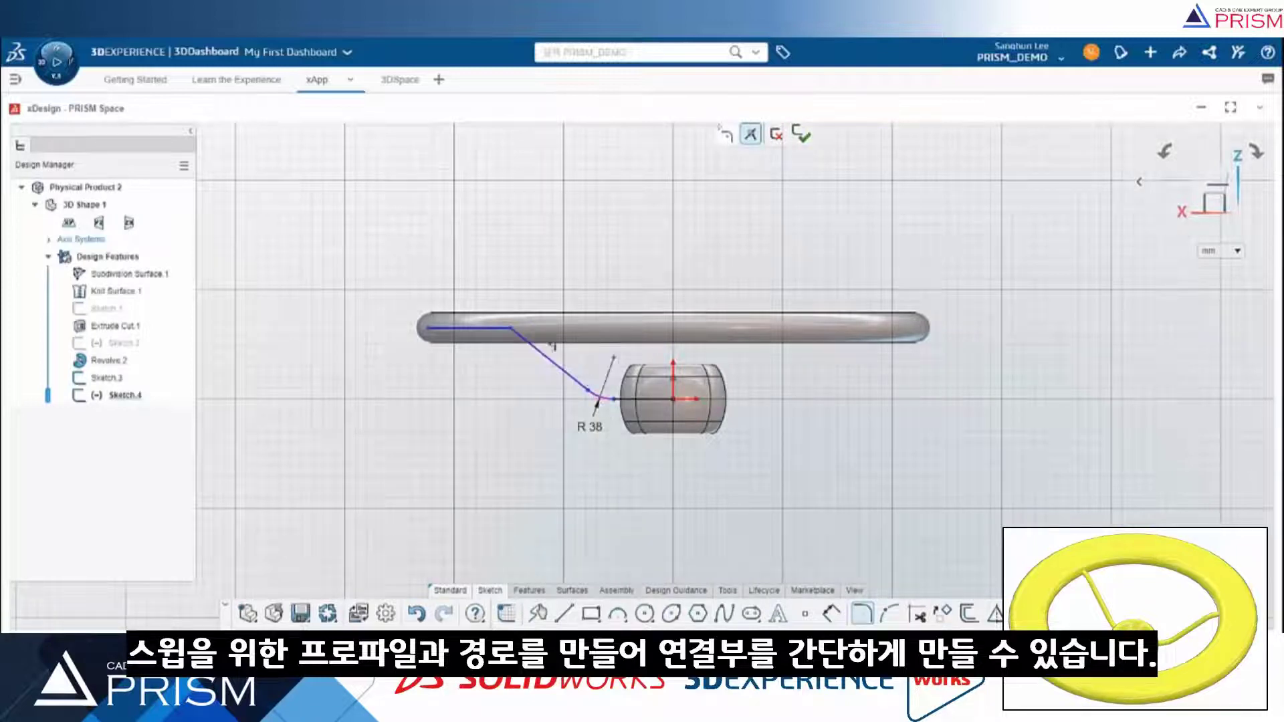
{"action": "left_click", "coordinate": [512, 327]}
{"action": "key", "text": "Return"}
{"action": "left_click", "coordinate": [801, 135]}
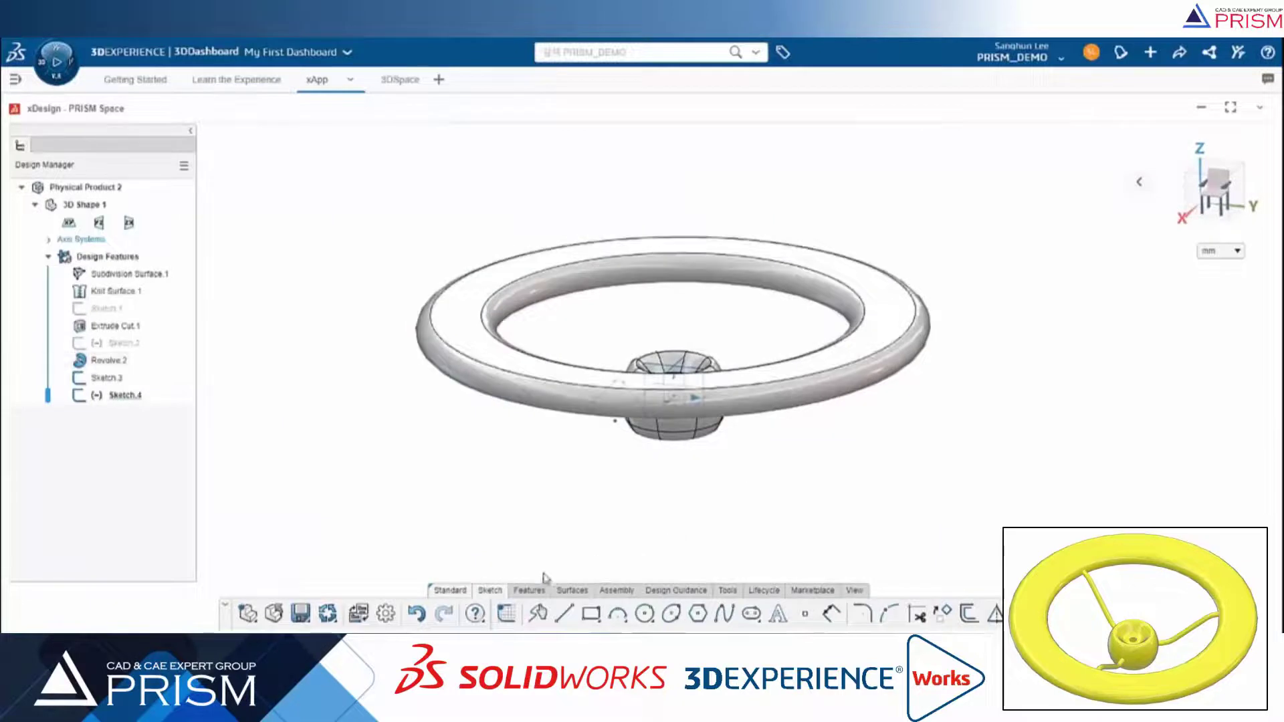
{"action": "left_click", "coordinate": [530, 591]}
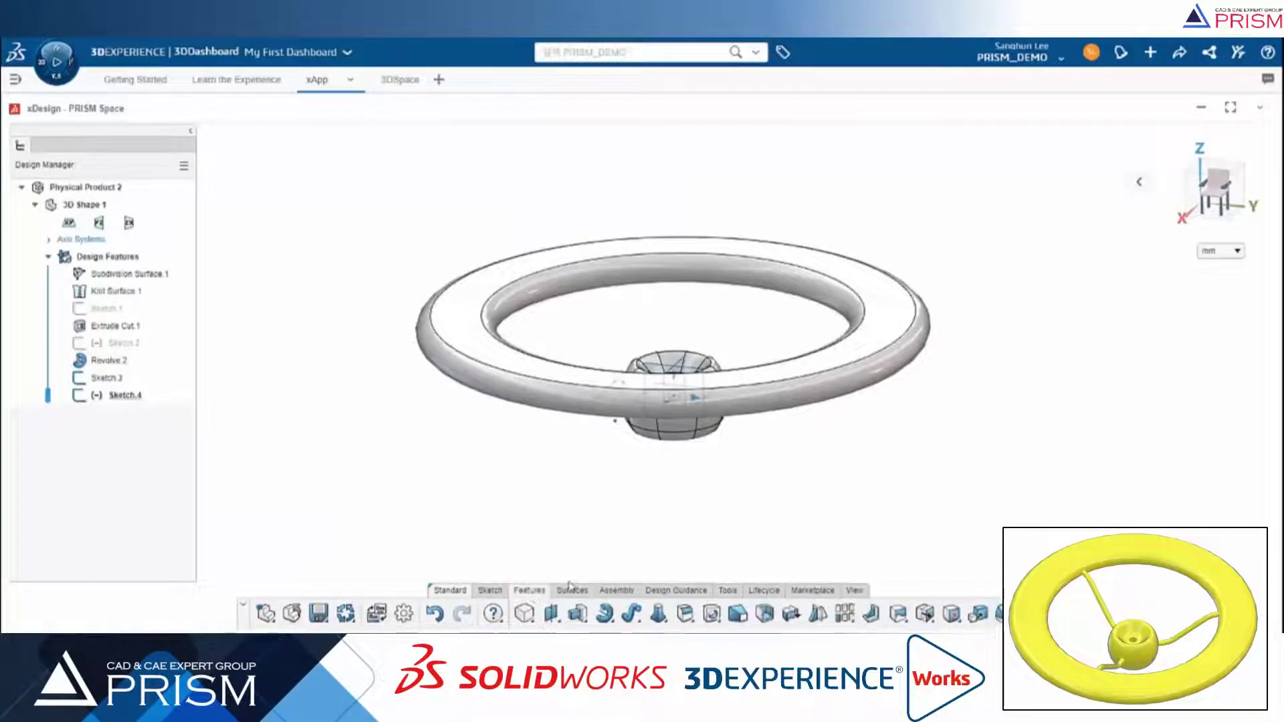
Sweep the small circle Arc.1 along the bent Sketch.4 path, creating Sweep.3 as the first spoke
{"action": "left_click", "coordinate": [633, 613]}
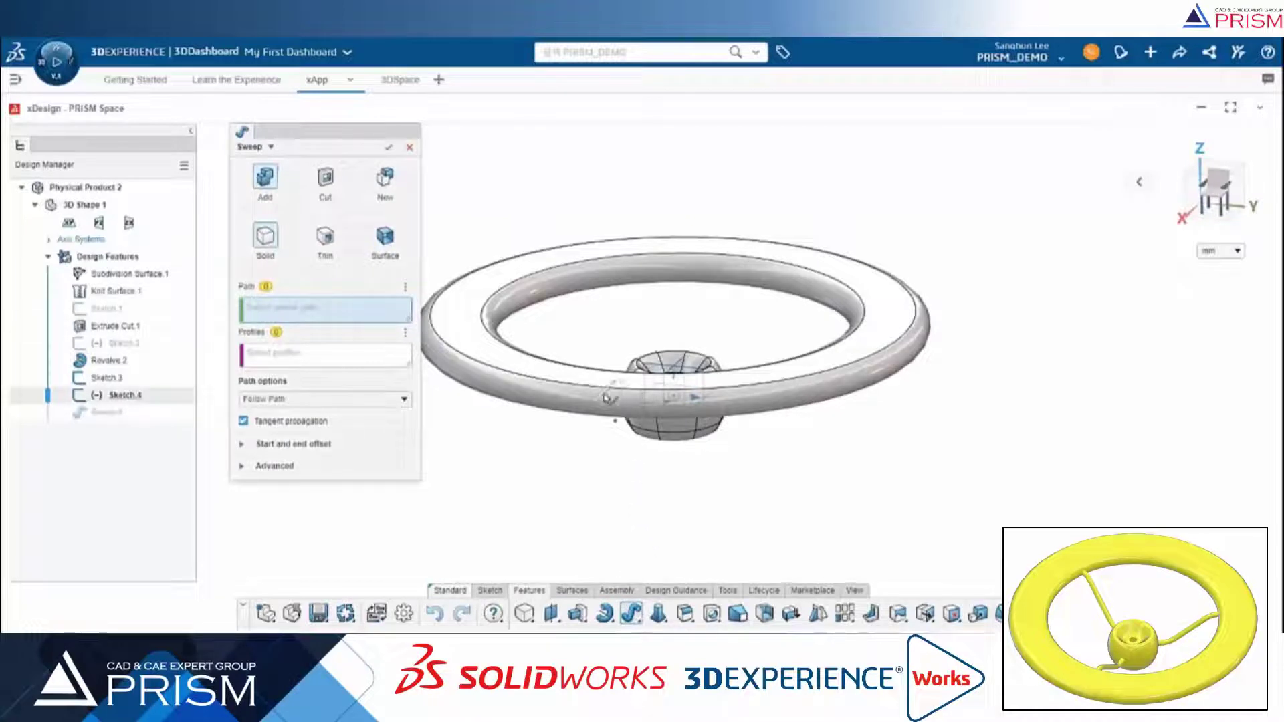
{"action": "left_click", "coordinate": [608, 397]}
{"action": "left_click", "coordinate": [333, 363]}
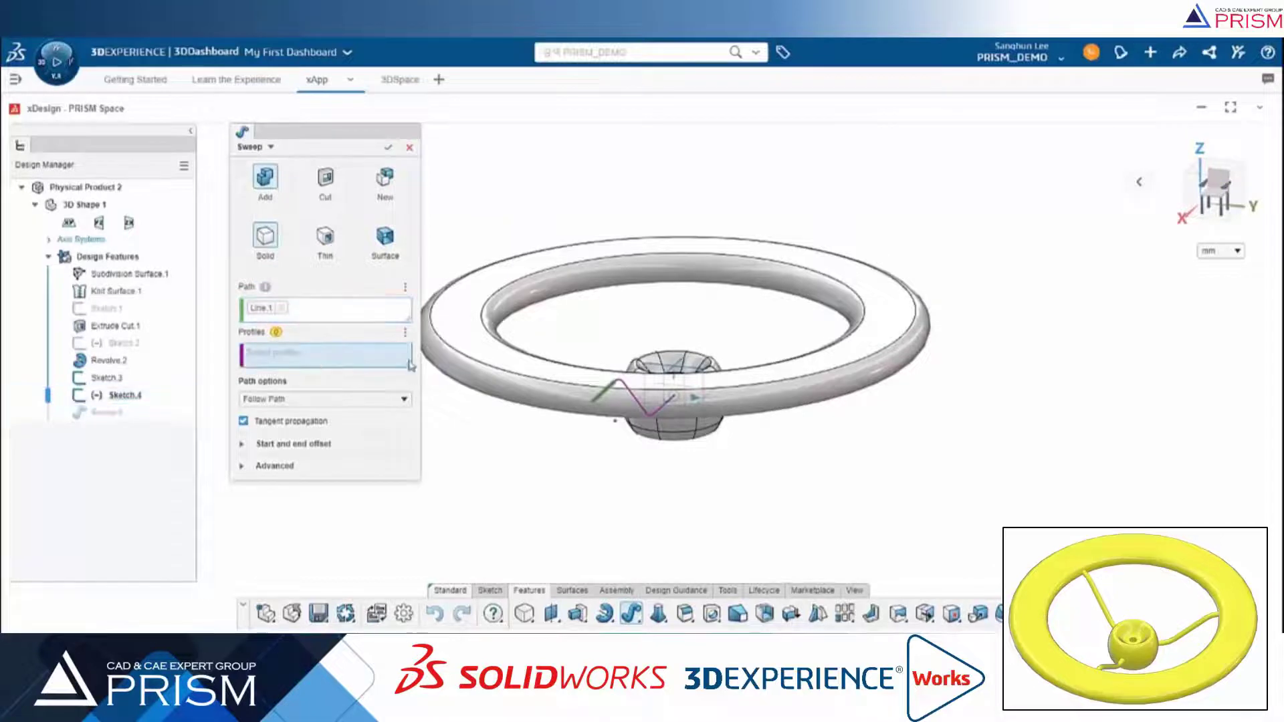
{"action": "left_click", "coordinate": [676, 396]}
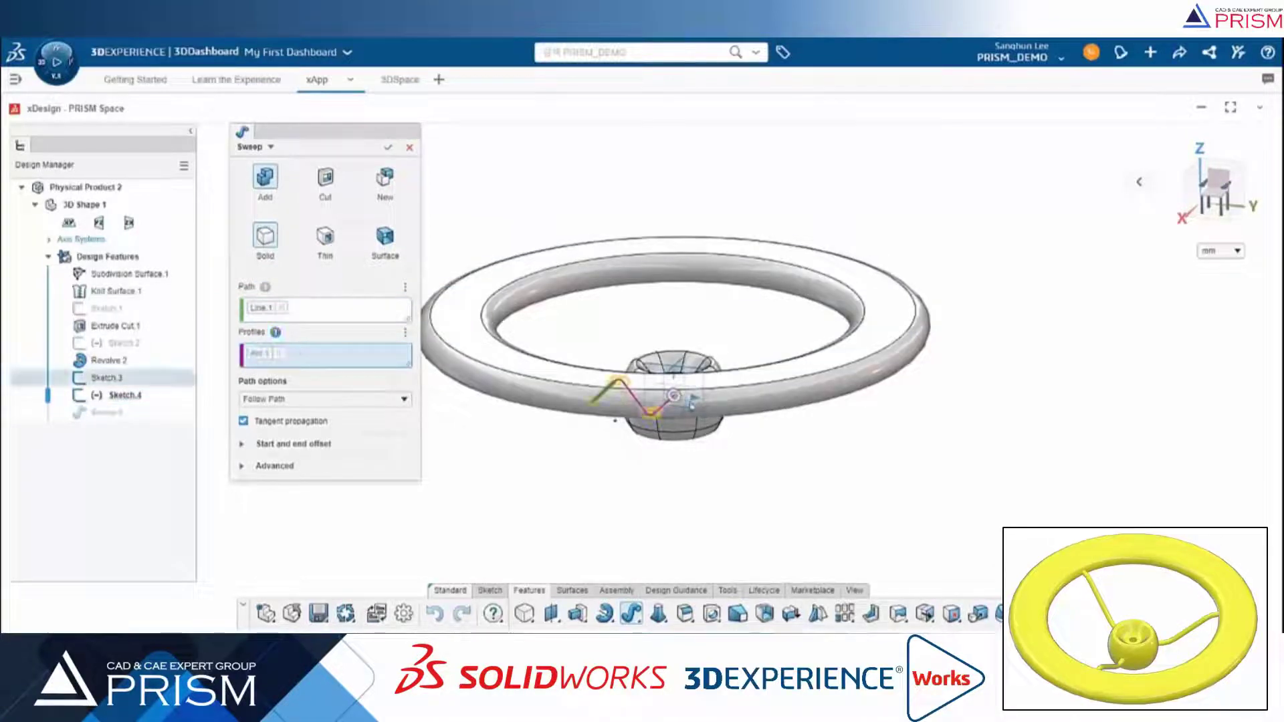
{"action": "middle_click_drag", "start_coordinate": [675, 396], "coordinate": [729, 461]}
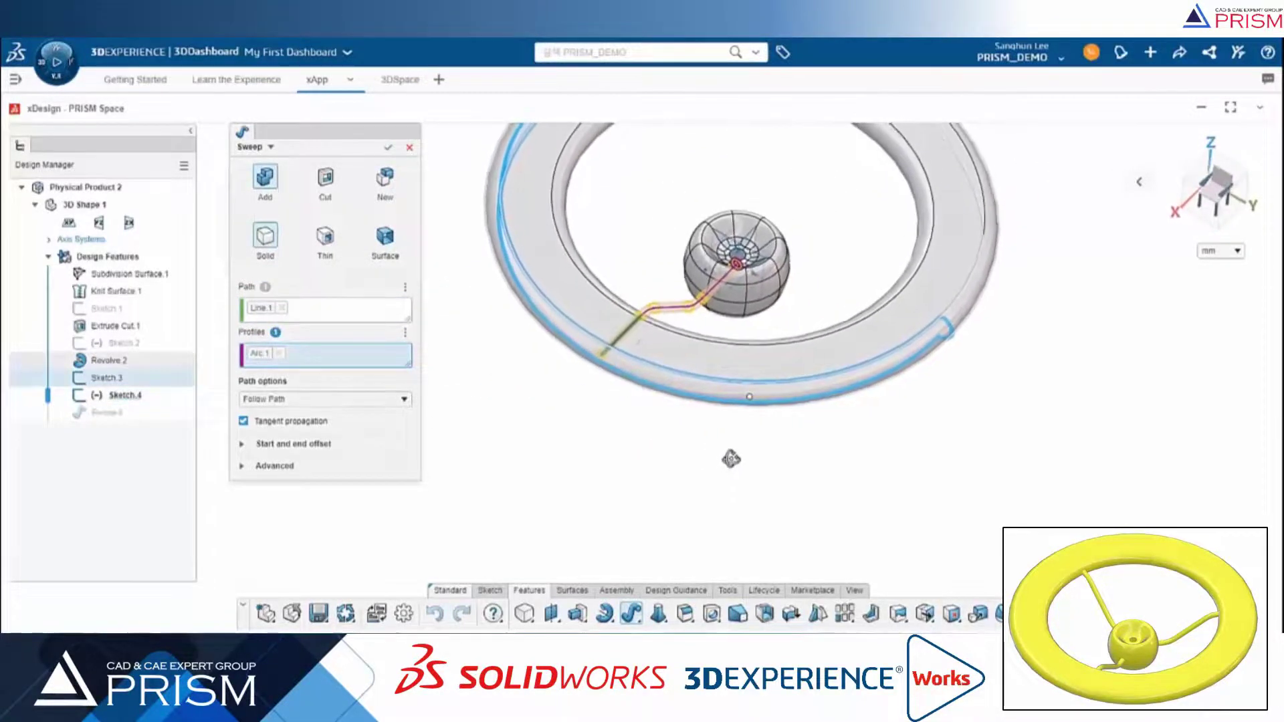
{"action": "left_click", "coordinate": [388, 148]}
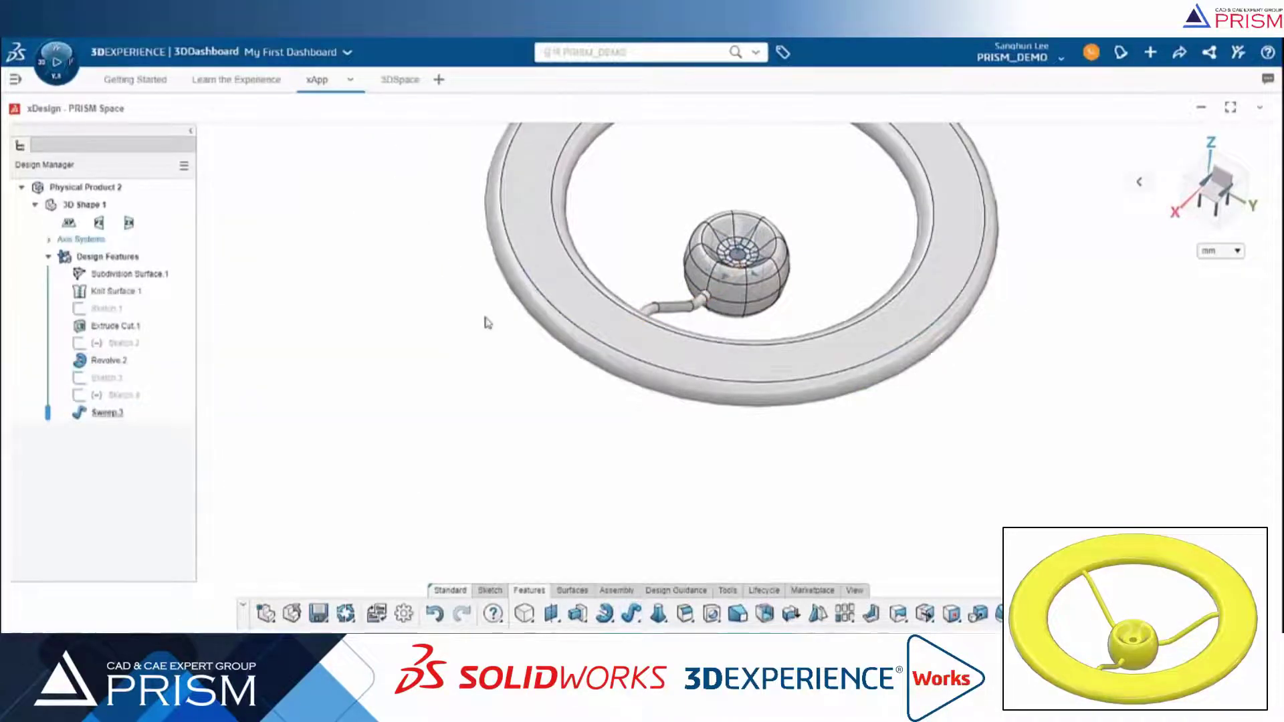
{"action": "mouse_move", "coordinate": [487, 323]}
{"action": "middle_mouse_down"}
{"action": "mouse_move", "coordinate": [693, 193]}
{"action": "mouse_move", "coordinate": [656, 198]}
{"action": "mouse_move", "coordinate": [762, 183]}
{"action": "mouse_move", "coordinate": [783, 229]}
{"action": "mouse_move", "coordinate": [772, 134]}
{"action": "mouse_move", "coordinate": [722, 347]}
{"action": "middle_mouse_up"}
{"action": "left_click", "coordinate": [719, 362]}
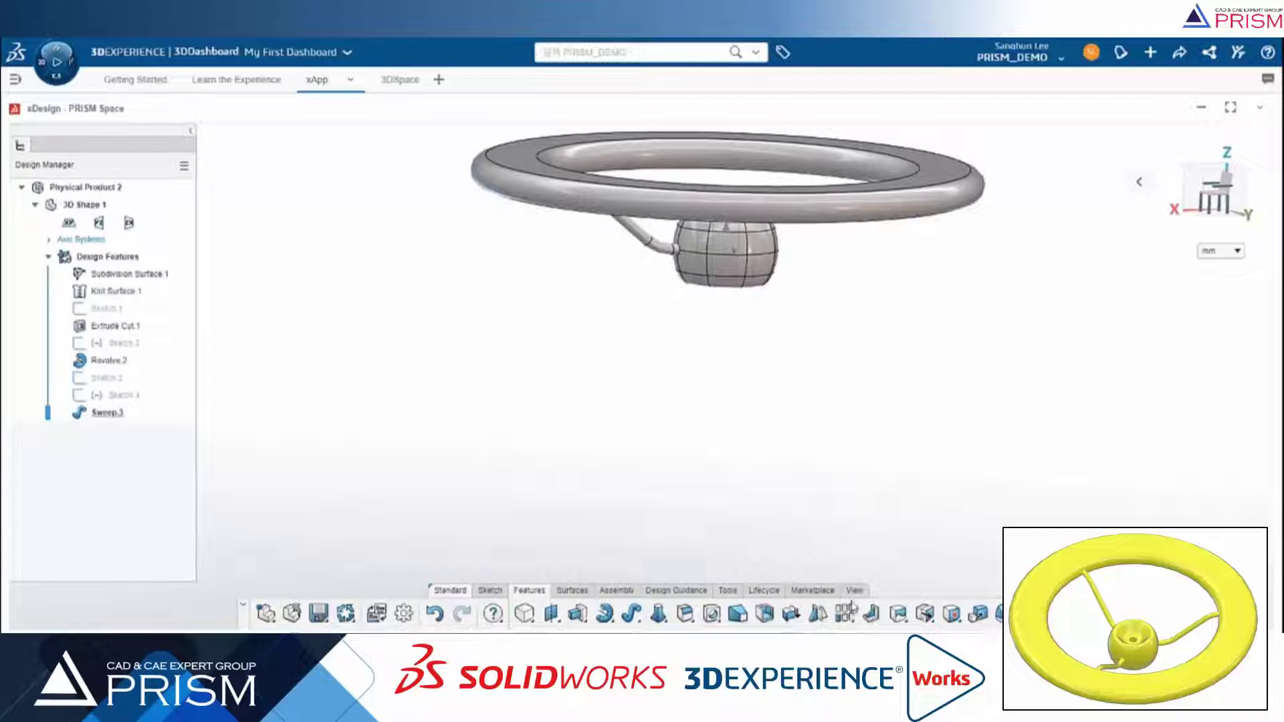
{"action": "mouse_move", "coordinate": [844, 613]}
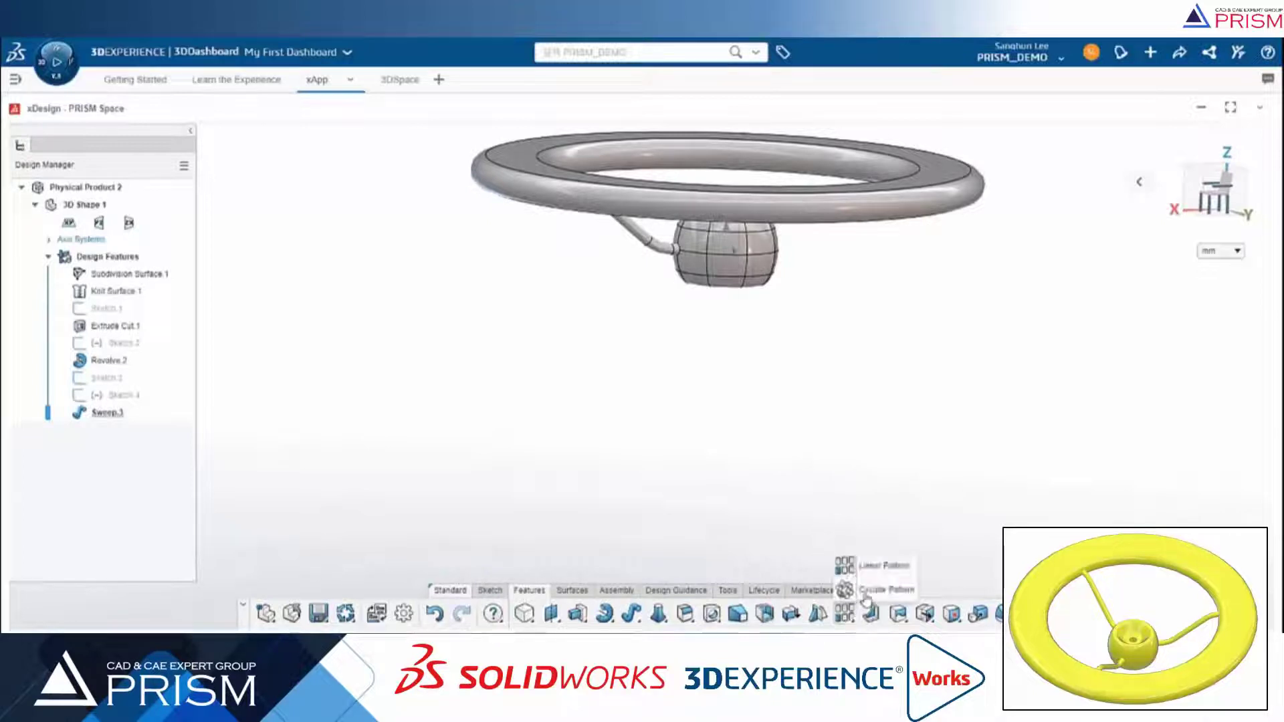
Attempt a circular pattern of Sweep.3, then cancel it because there is no axis to pick
{"action": "left_click", "coordinate": [864, 593]}
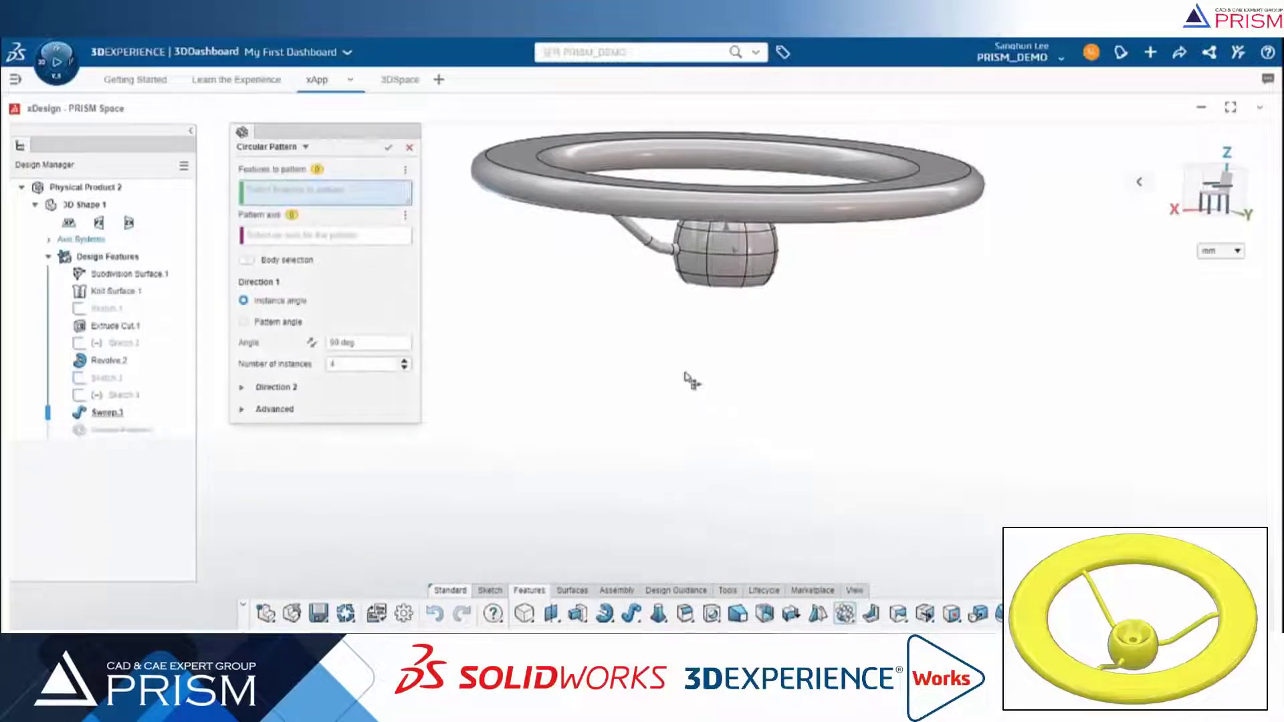
{"action": "left_click", "coordinate": [643, 239]}
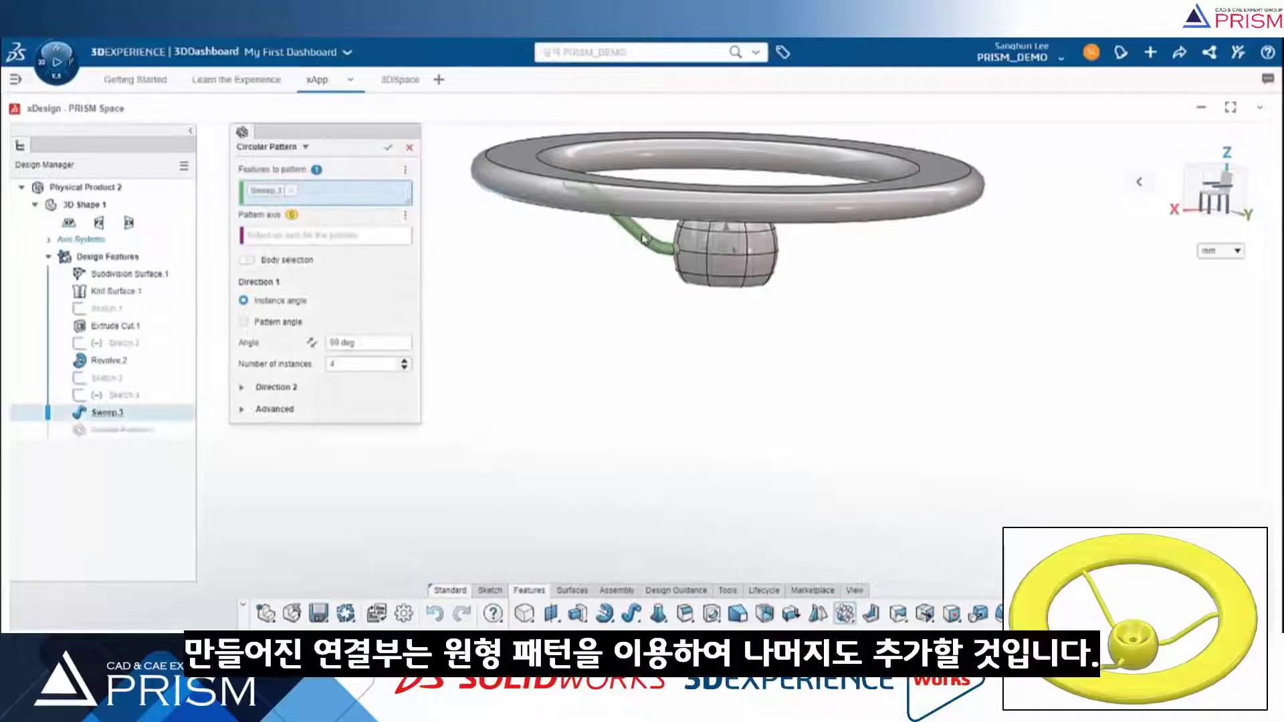
{"action": "left_click", "coordinate": [392, 238]}
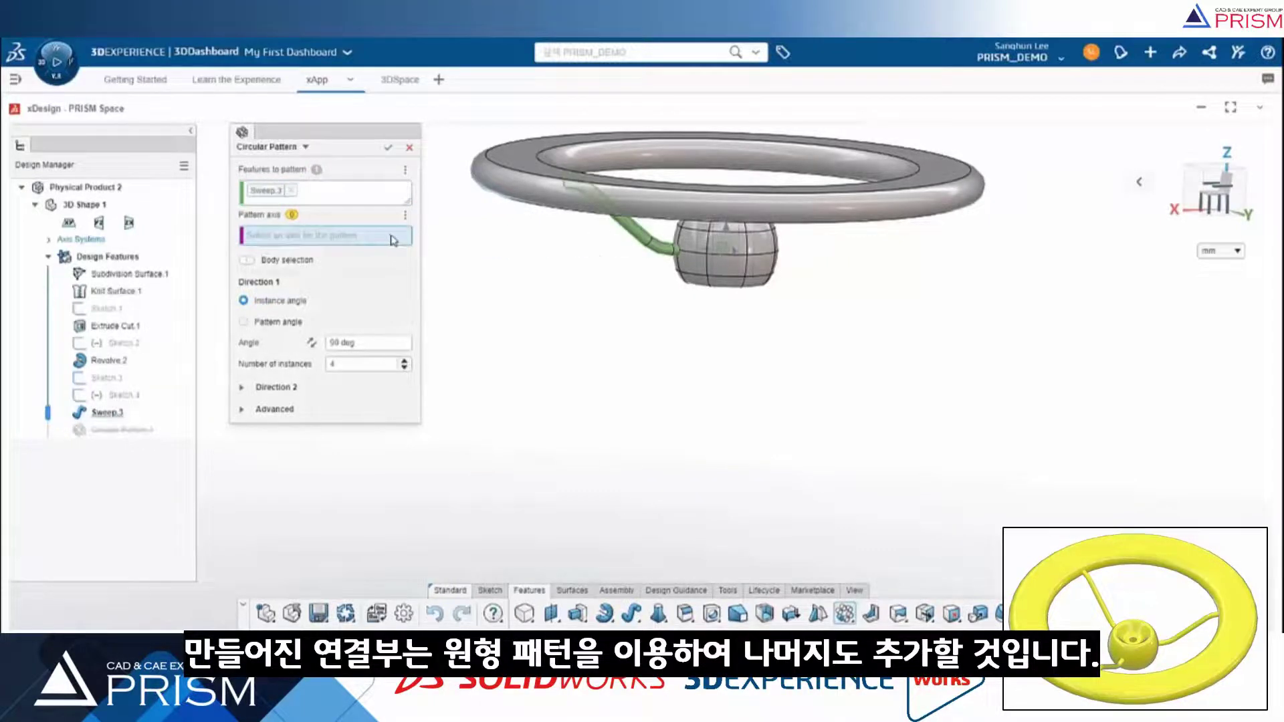
{"action": "mouse_move", "coordinate": [587, 252]}
{"action": "middle_mouse_down"}
{"action": "mouse_move", "coordinate": [731, 193]}
{"action": "mouse_move", "coordinate": [709, 122]}
{"action": "middle_mouse_up"}
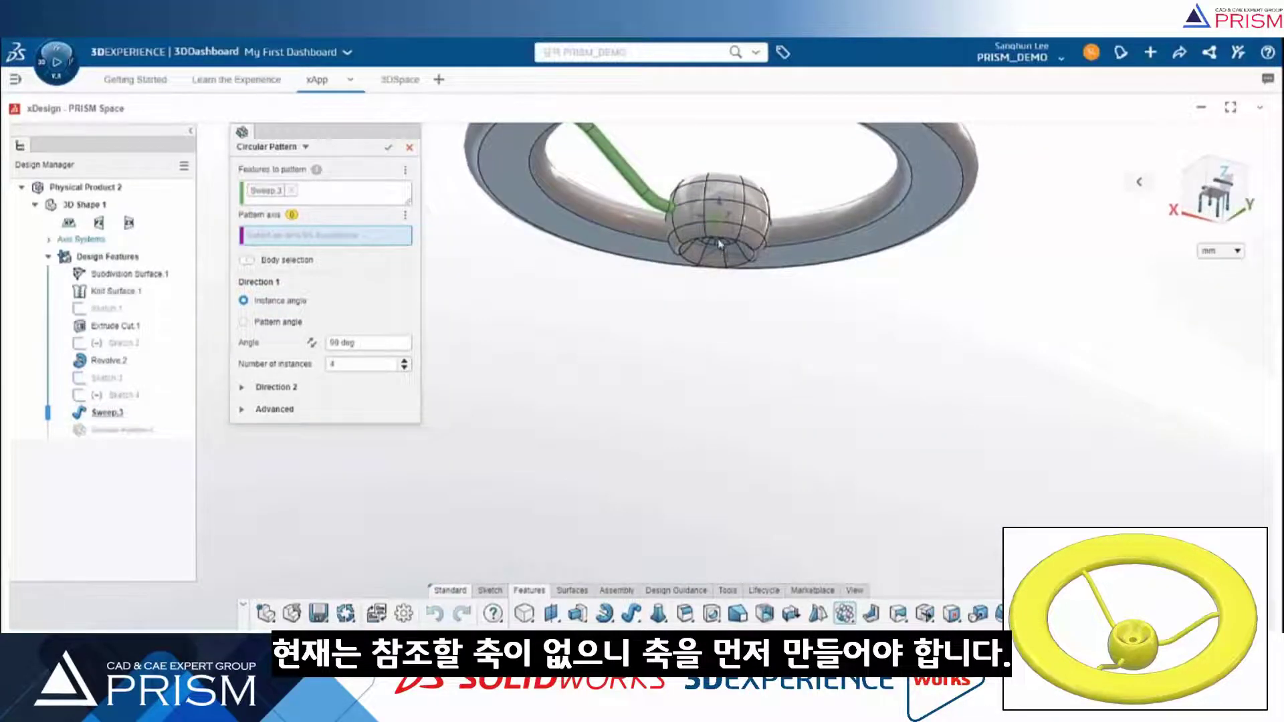
{"action": "left_click", "coordinate": [405, 148]}
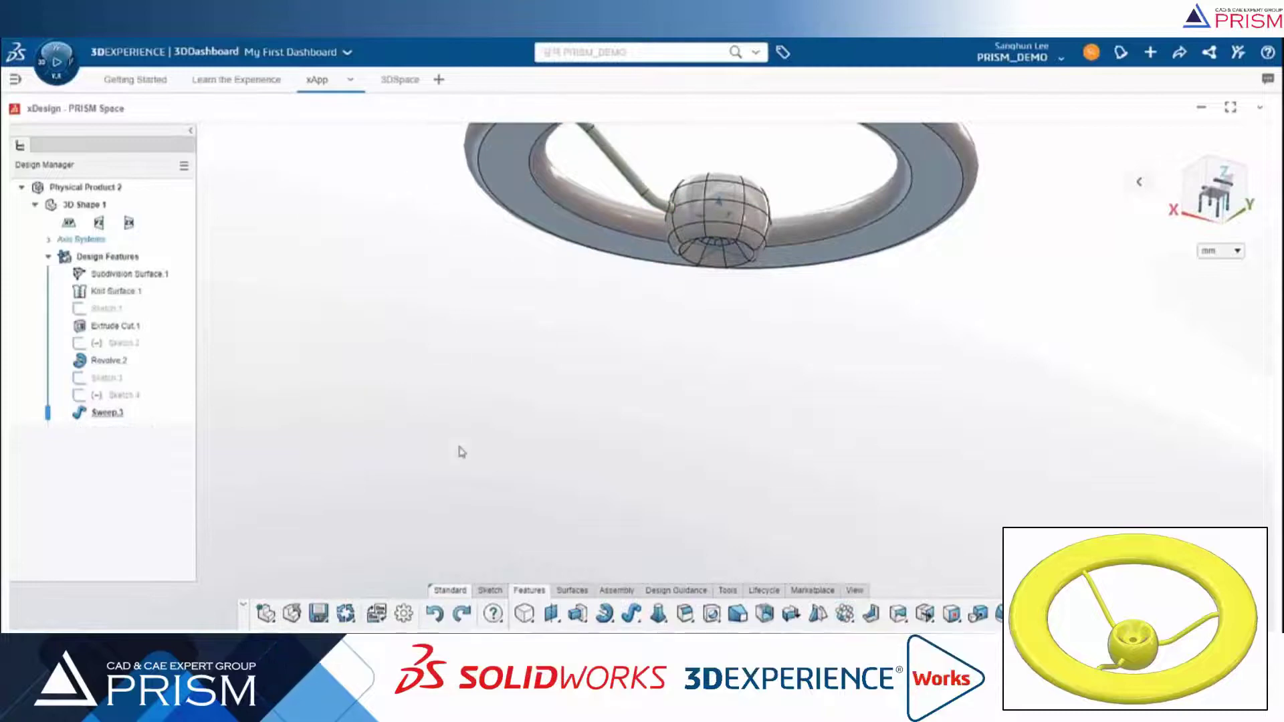
Create reference Axis.1 from the hub's inner cylindrical face
{"action": "left_click", "coordinate": [557, 621]}
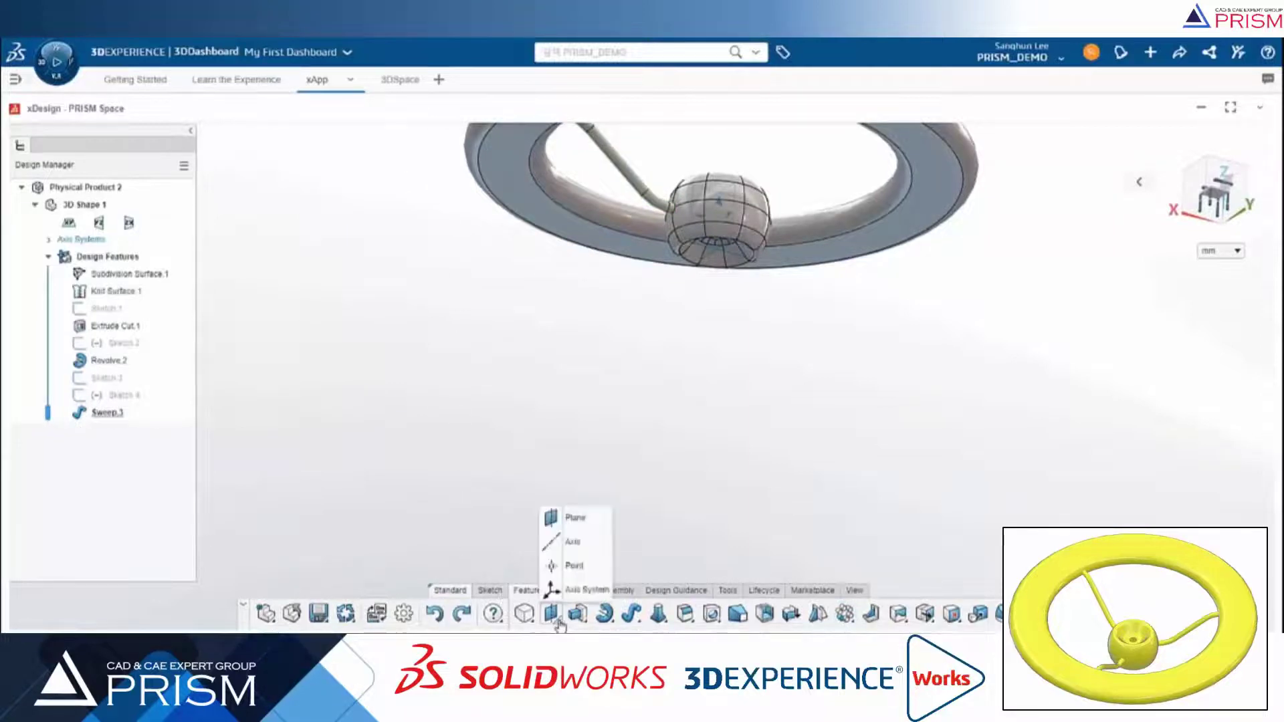
{"action": "left_click", "coordinate": [568, 549]}
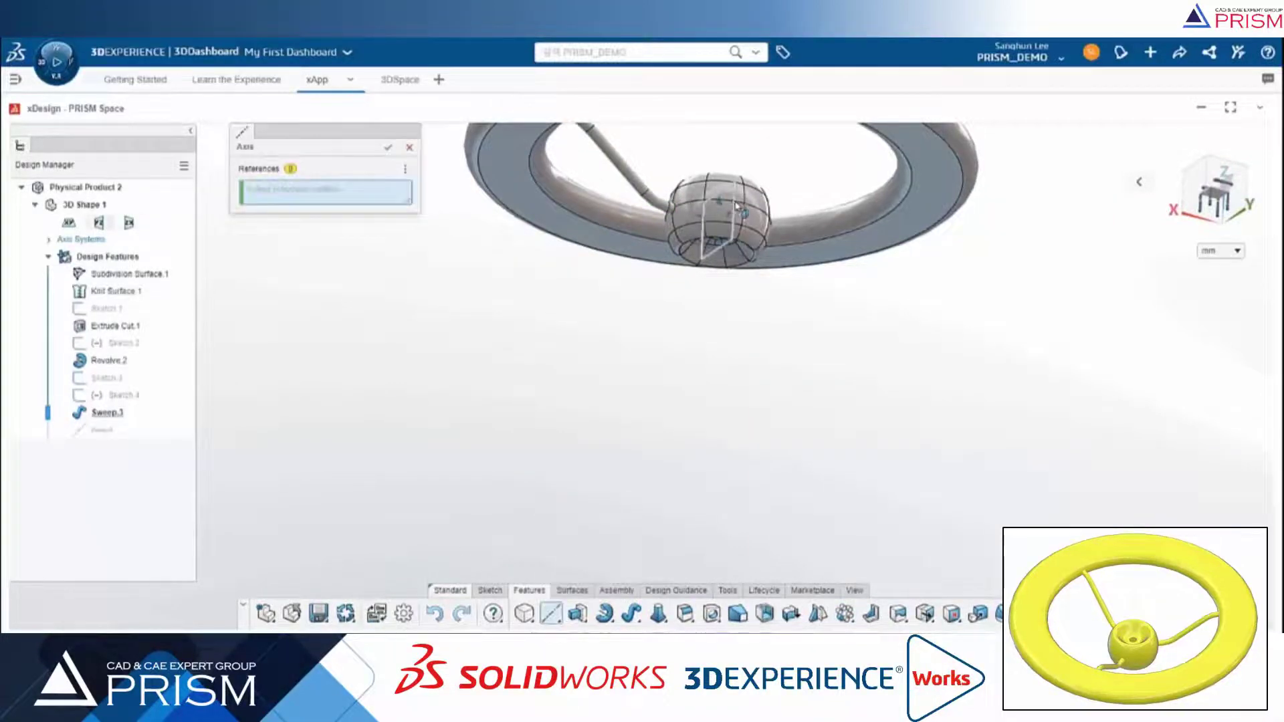
{"action": "middle_click_drag", "start_coordinate": [725, 254], "coordinate": [724, 335]}
{"action": "middle_click_drag", "start_coordinate": [702, 166], "coordinate": [682, 249]}
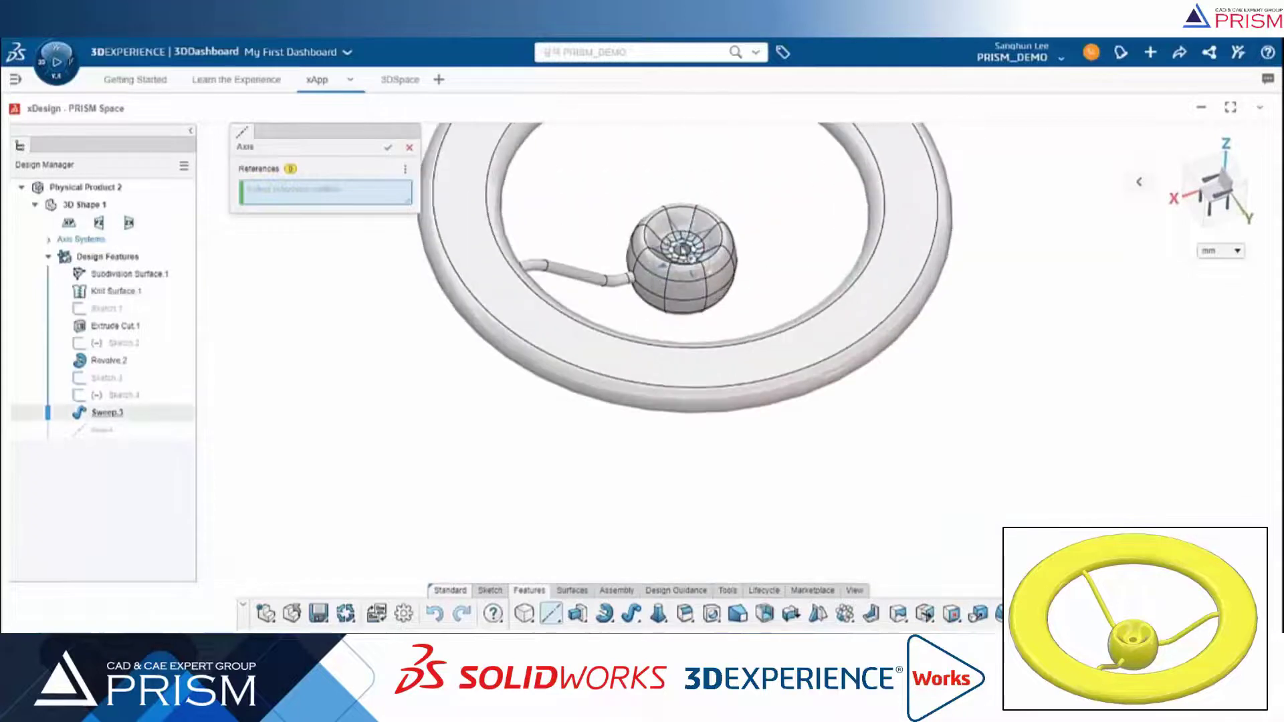
{"action": "left_click", "coordinate": [681, 258]}
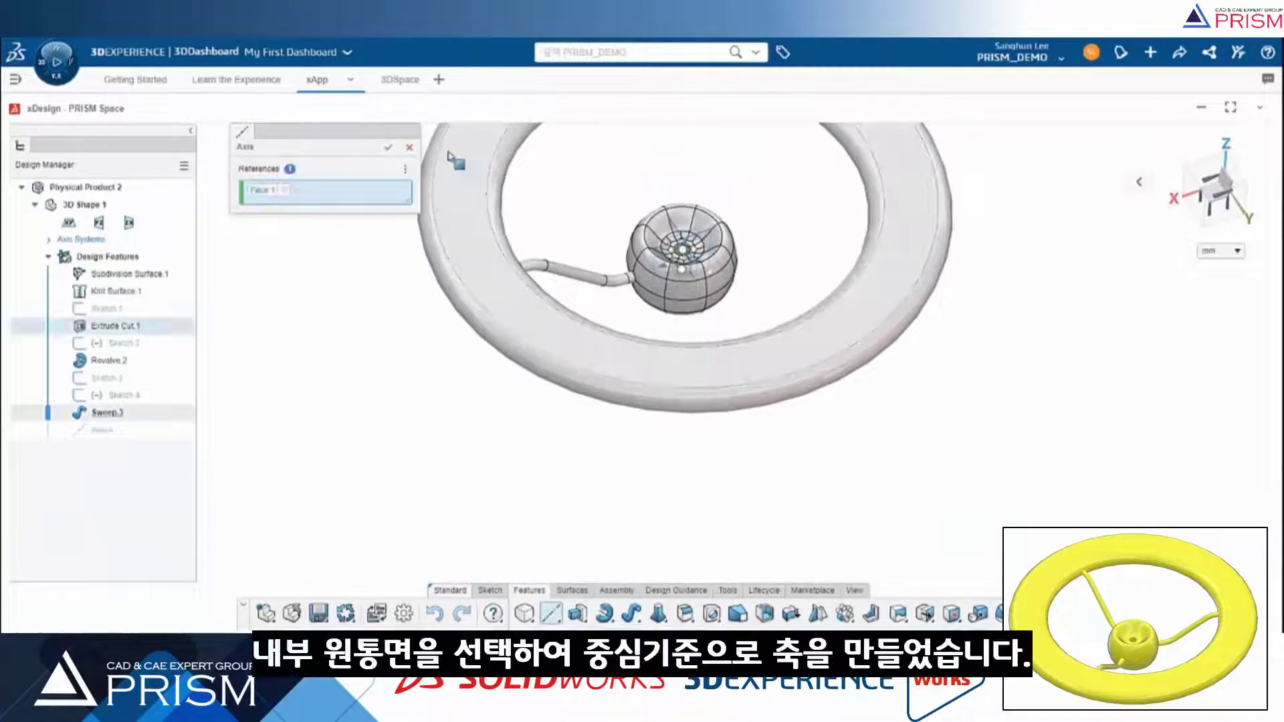
{"action": "left_click", "coordinate": [389, 148]}
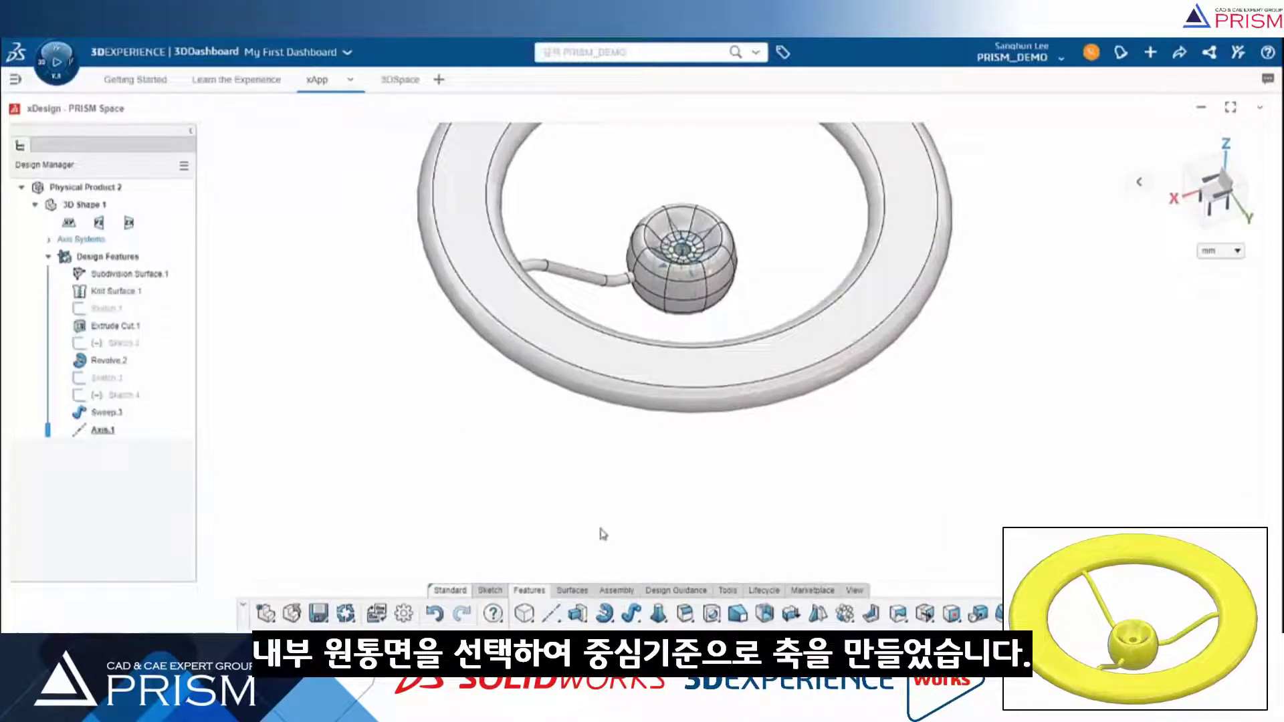
Circular-pattern Sweep.3 around Axis.1 as 3 instances spaced 120 deg apart
{"action": "left_click", "coordinate": [842, 612]}
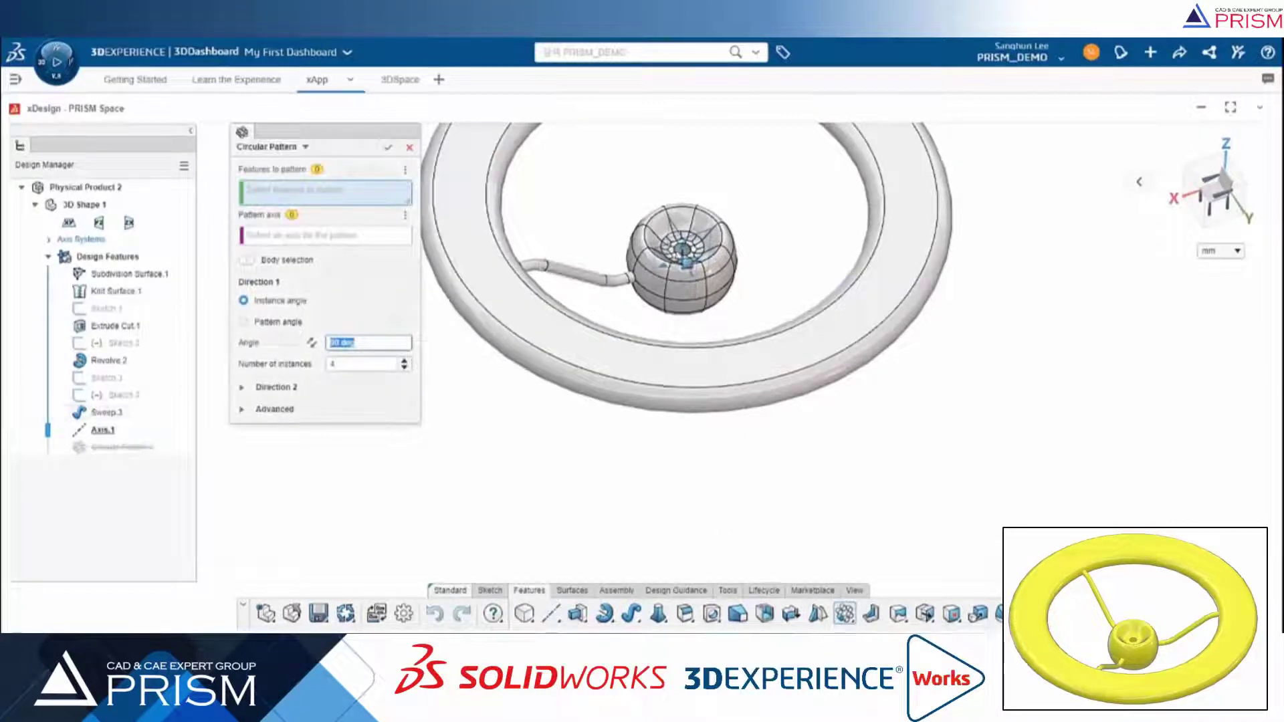
{"action": "left_click", "coordinate": [583, 276]}
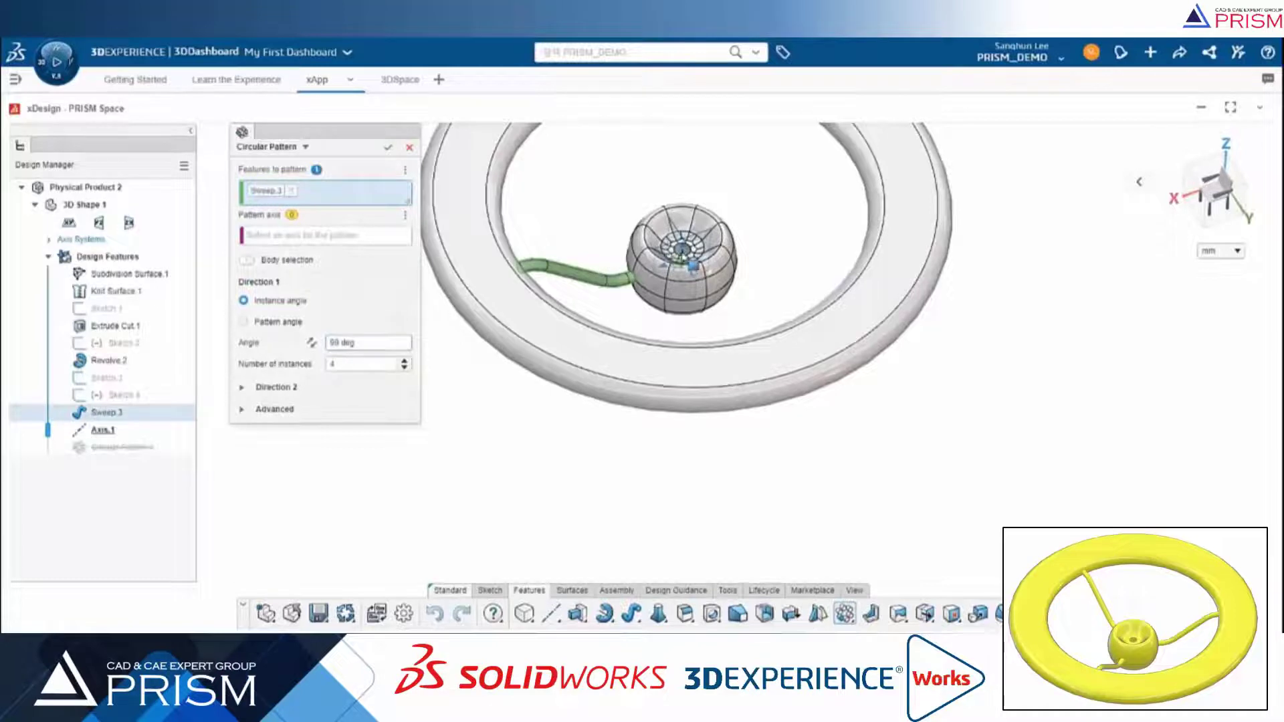
{"action": "scroll", "coordinate": [682, 250], "scroll_direction": "up", "scroll_amount": 2}
{"action": "scroll", "coordinate": [682, 251], "scroll_direction": "up", "scroll_amount": 3}
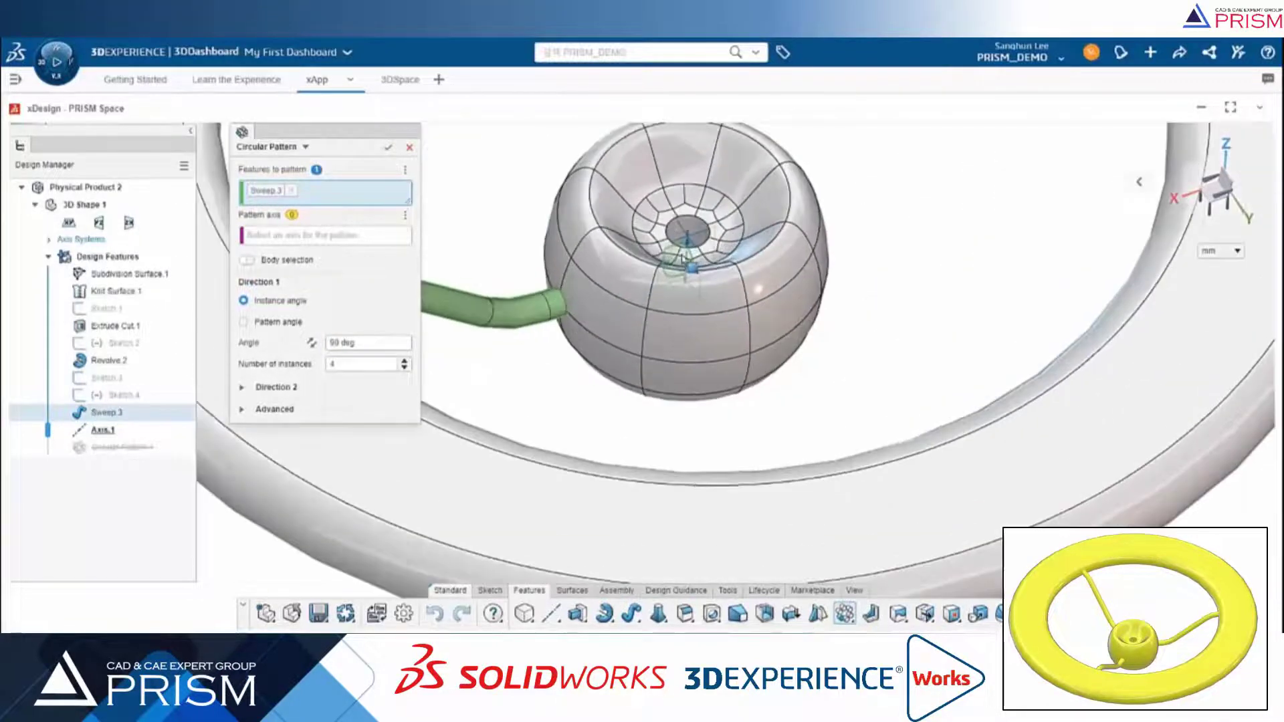
{"action": "left_click", "coordinate": [349, 235]}
{"action": "left_click", "coordinate": [680, 239]}
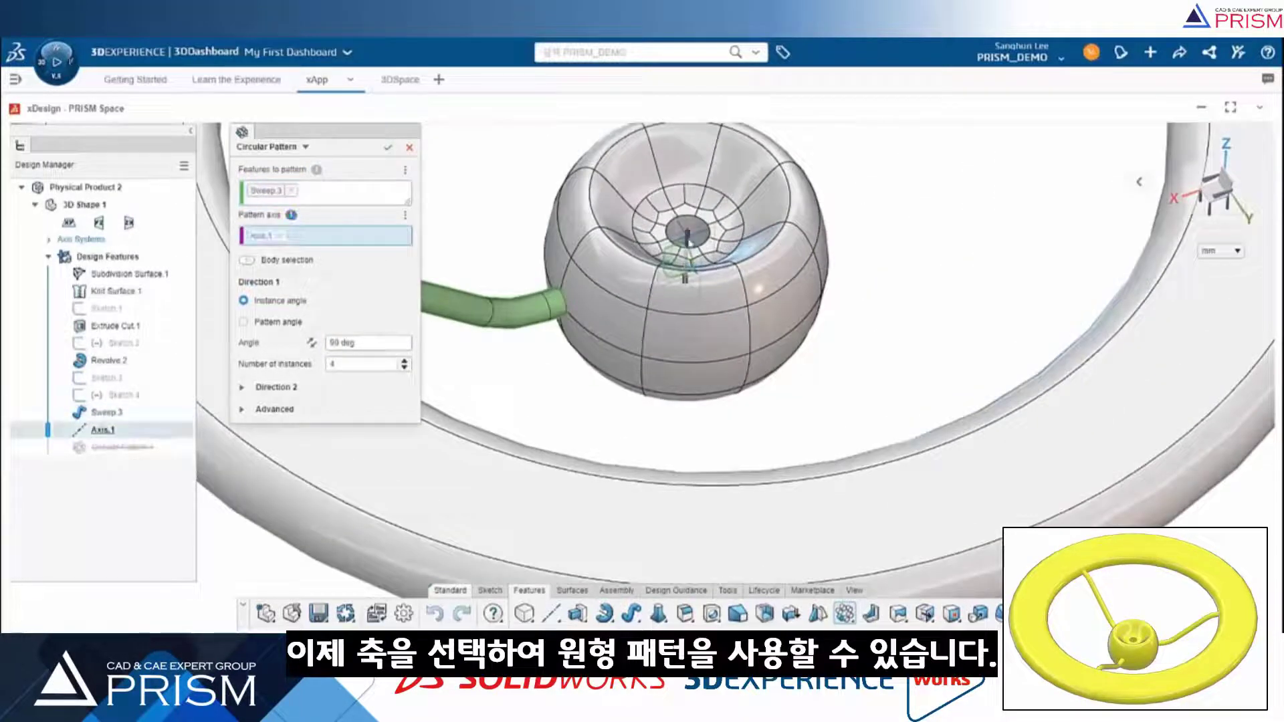
{"action": "scroll", "coordinate": [569, 379], "scroll_direction": "down", "scroll_amount": 3}
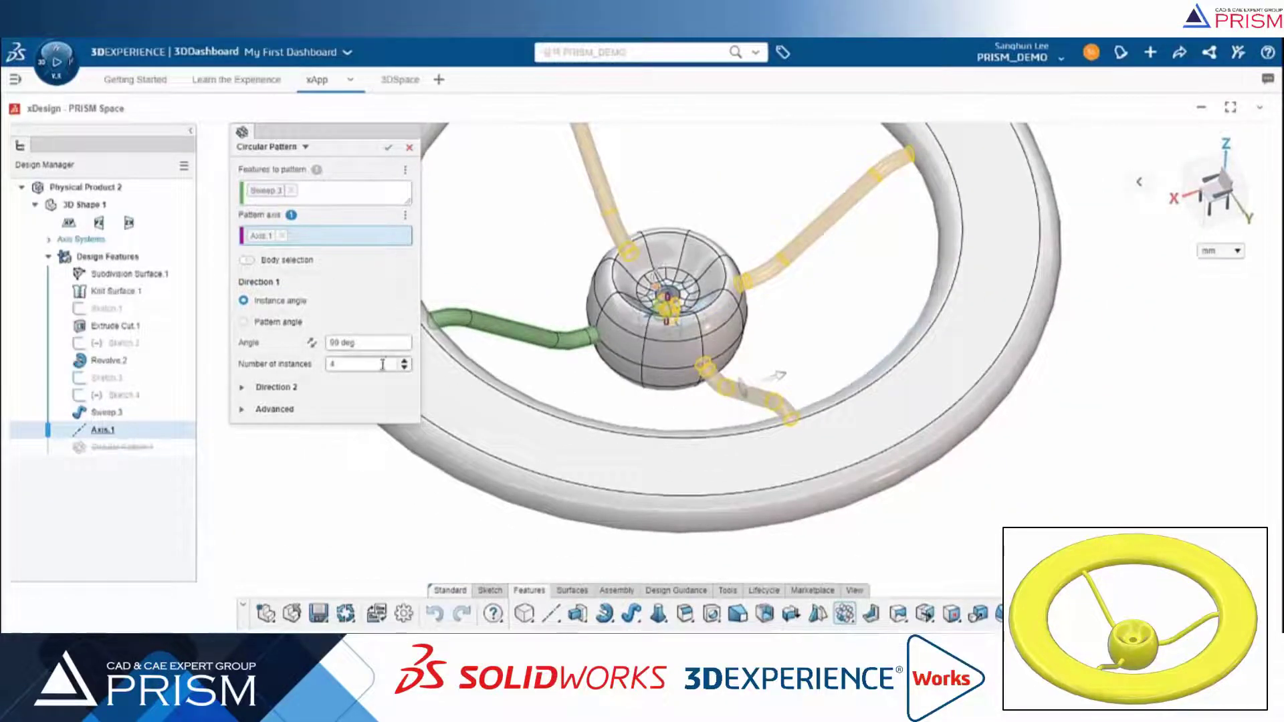
{"action": "left_click", "coordinate": [404, 362]}
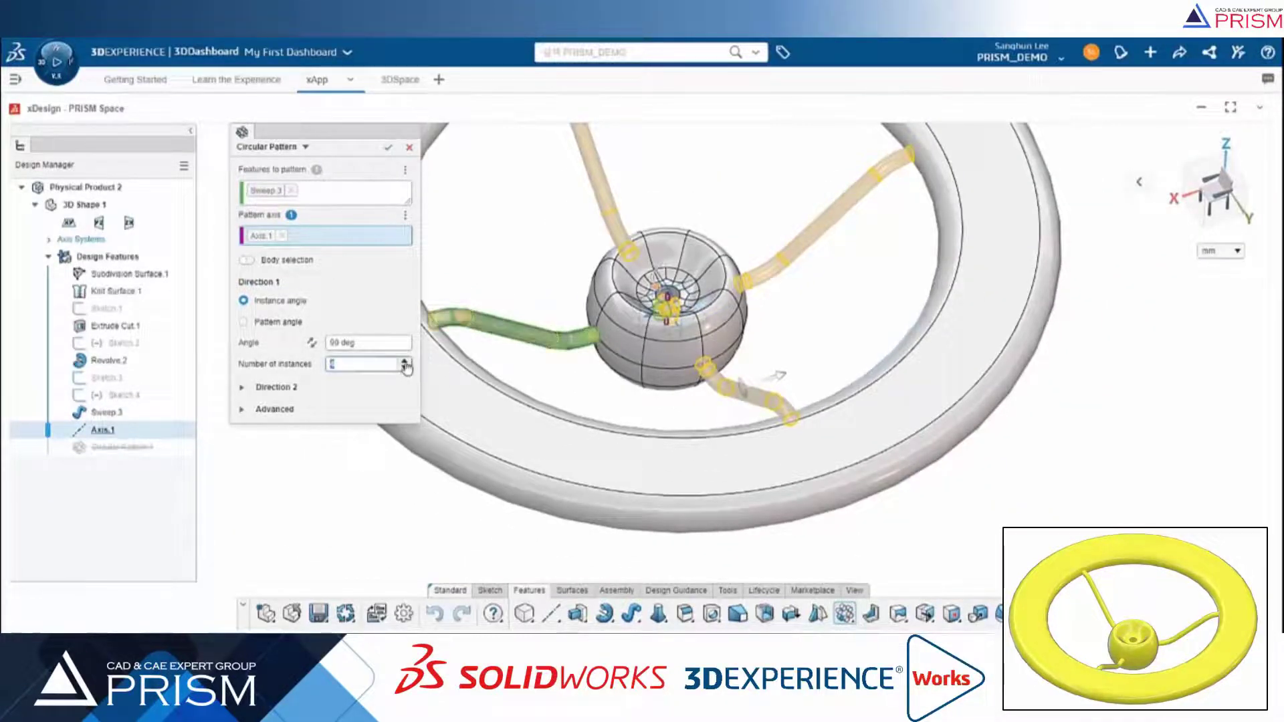
{"action": "left_click", "coordinate": [378, 343]}
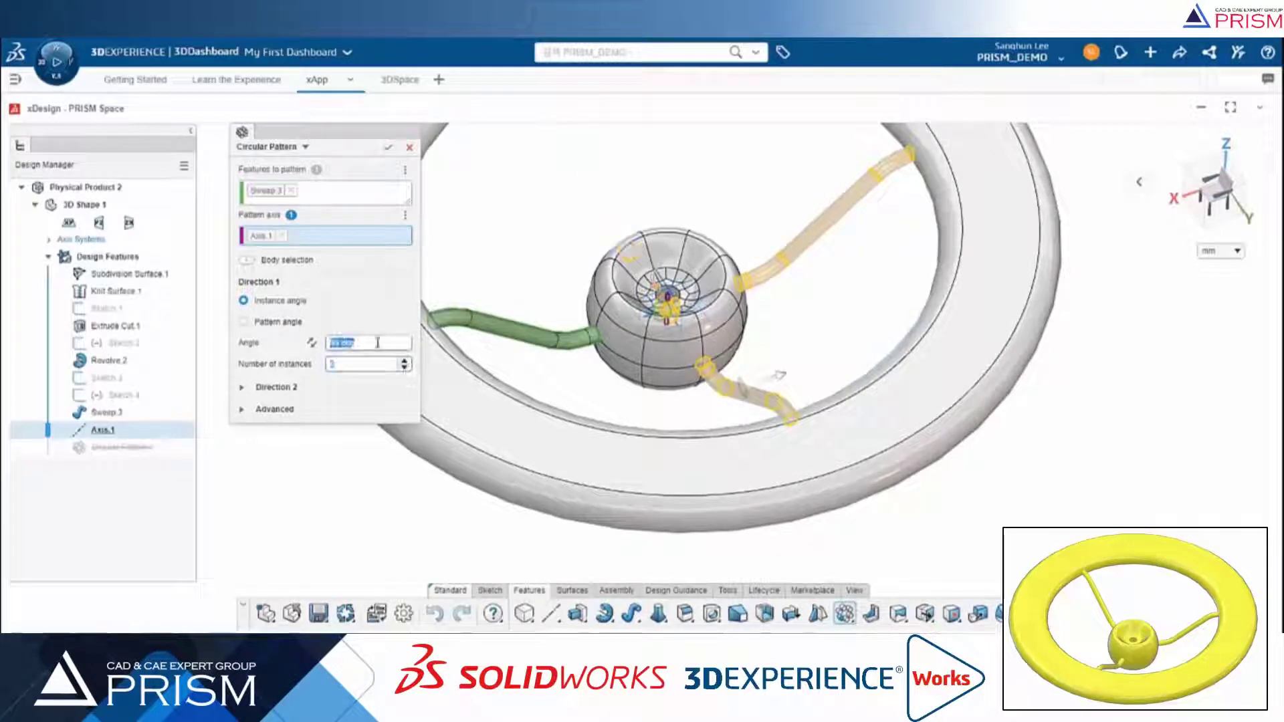
{"action": "type", "text": "120"}
{"action": "key", "text": "Return"}
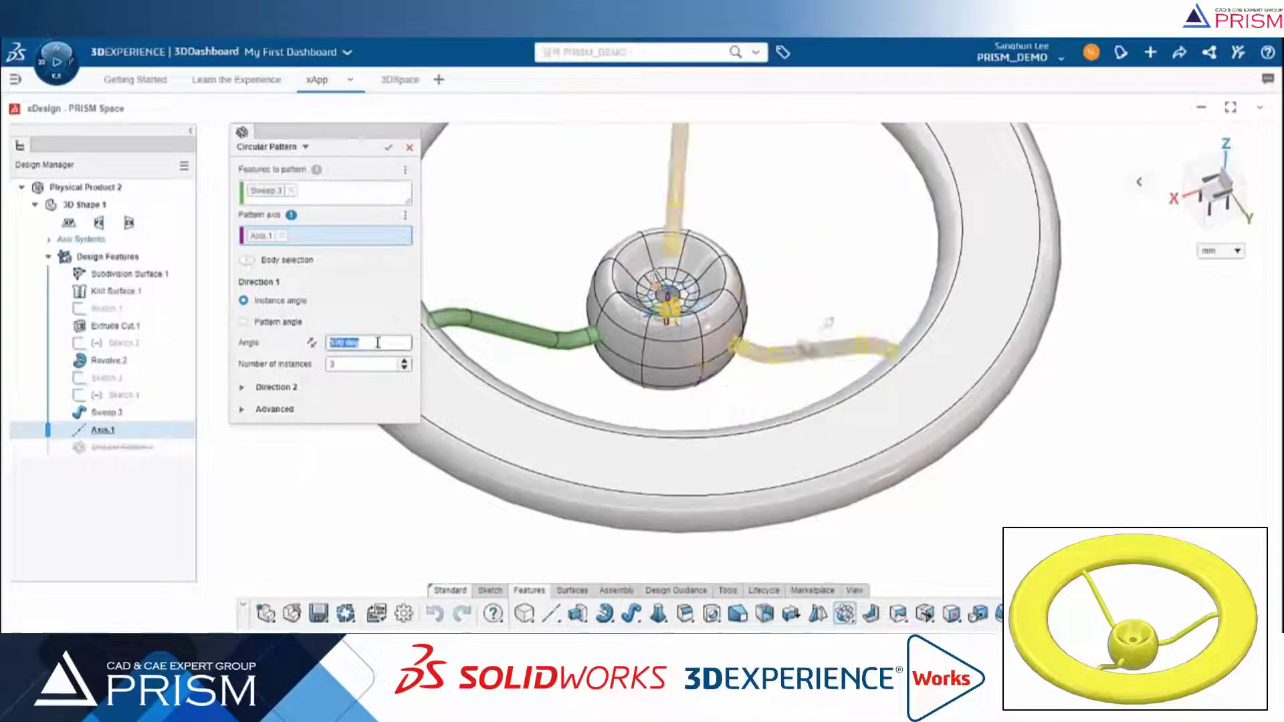
{"action": "left_click", "coordinate": [389, 148]}
{"action": "middle_click_drag", "start_coordinate": [633, 393], "coordinate": [655, 459]}
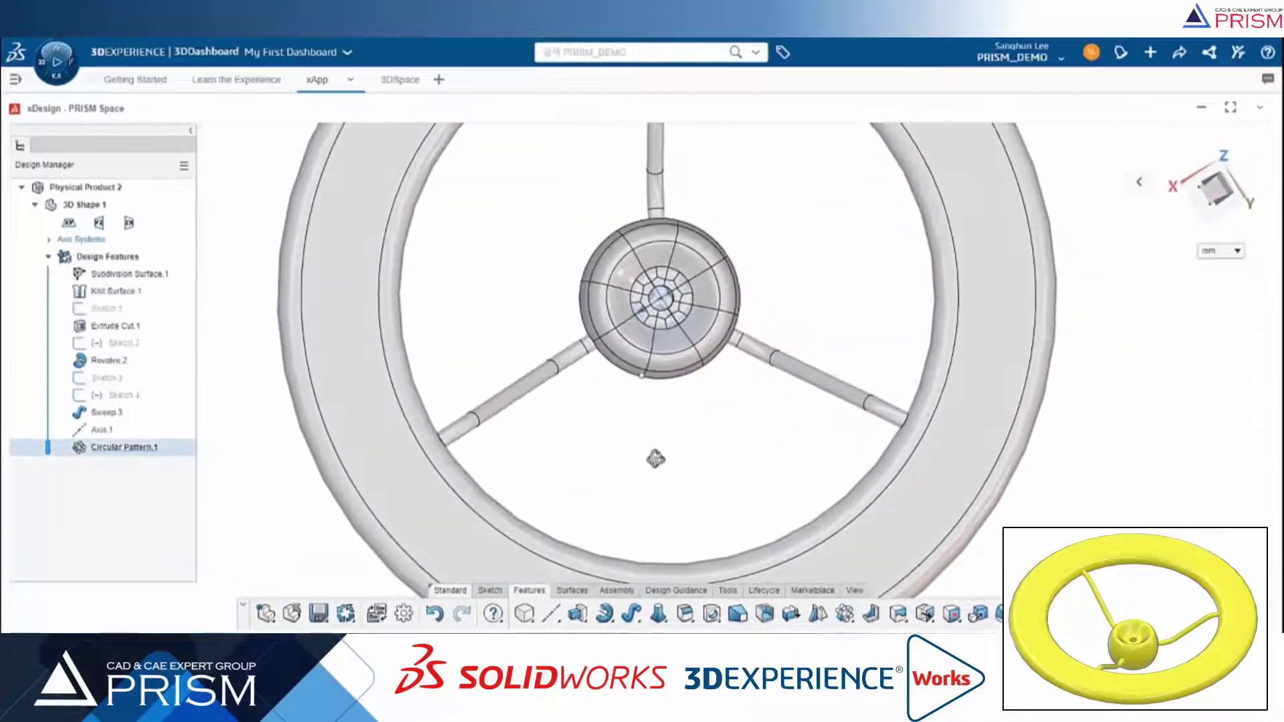
Move Extrude Cut.1 below Axis.1 in the history, then edit the now-failing Axis.1
{"action": "left_click", "coordinate": [655, 458]}
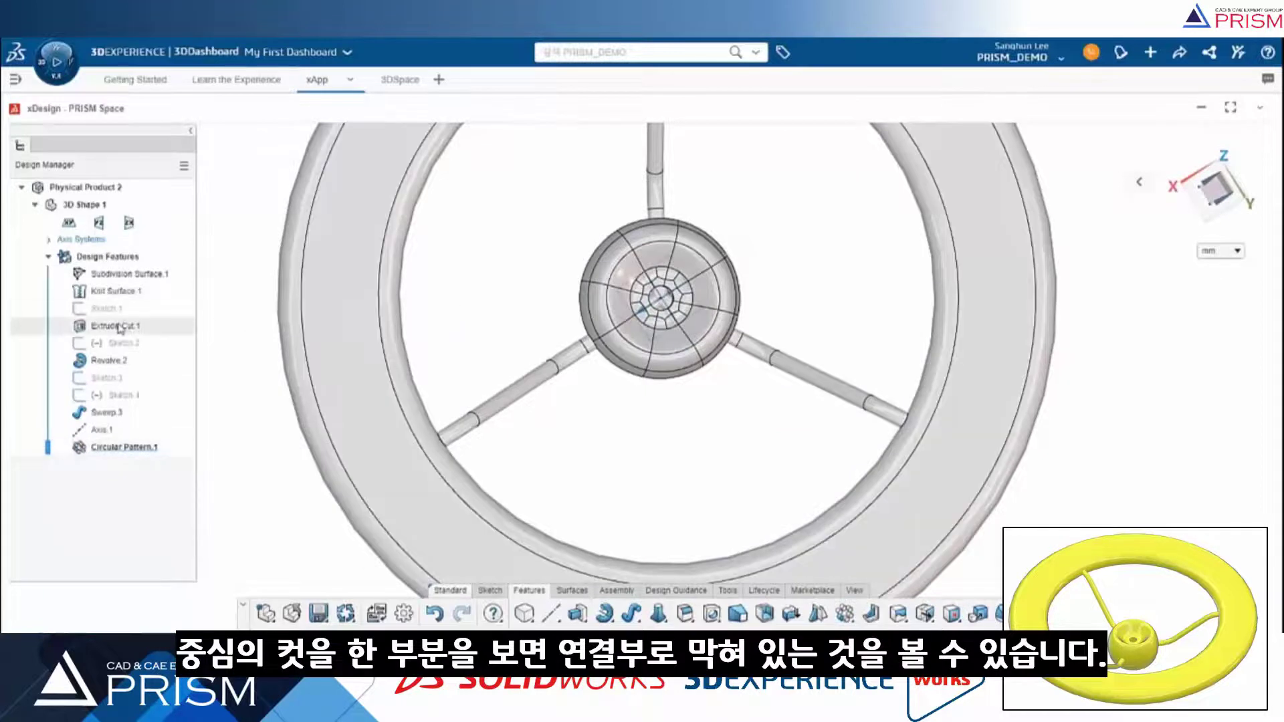
{"action": "left_click", "coordinate": [122, 326]}
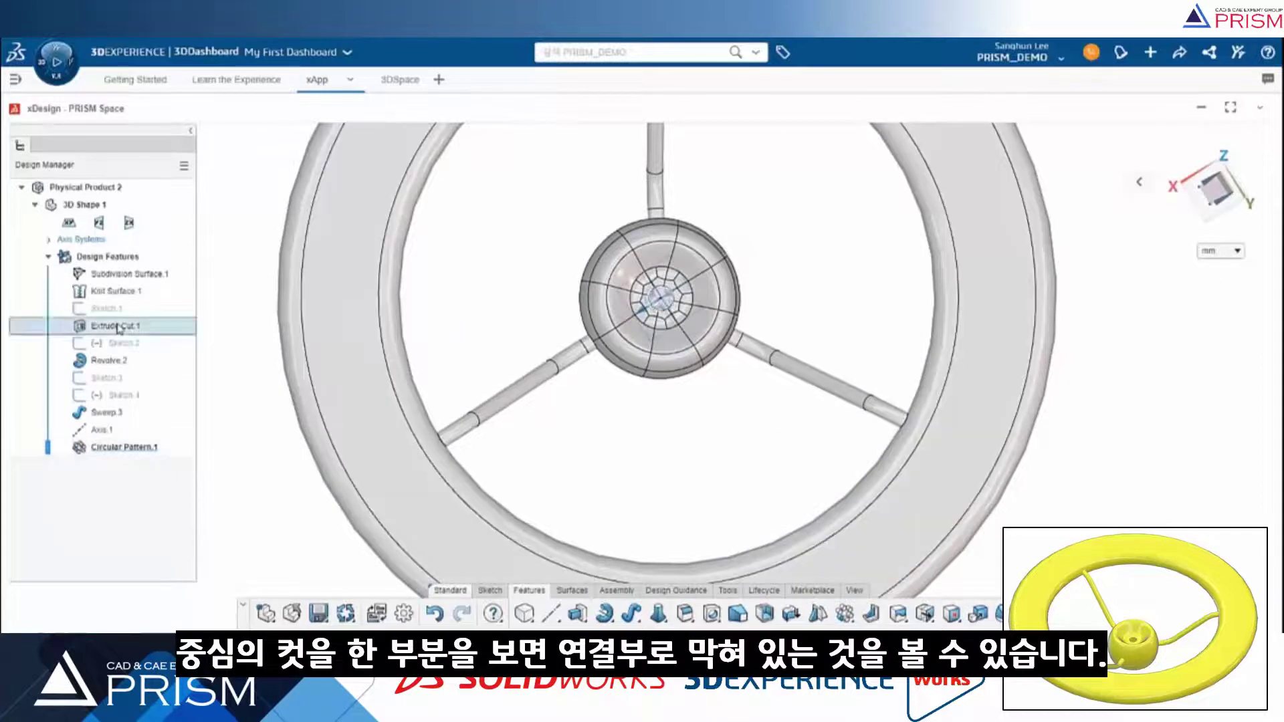
{"action": "left_click_drag", "start_coordinate": [121, 326], "coordinate": [102, 360]}
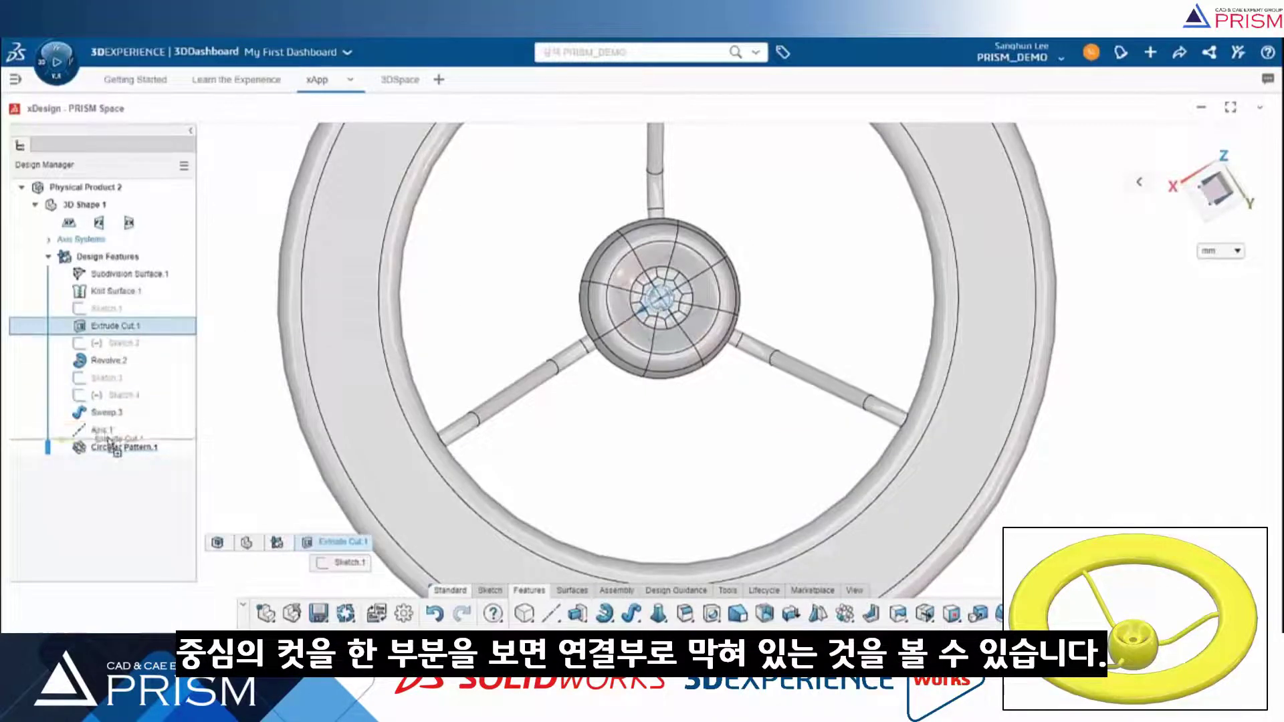
{"action": "left_click_drag", "start_coordinate": [109, 441], "coordinate": [109, 443]}
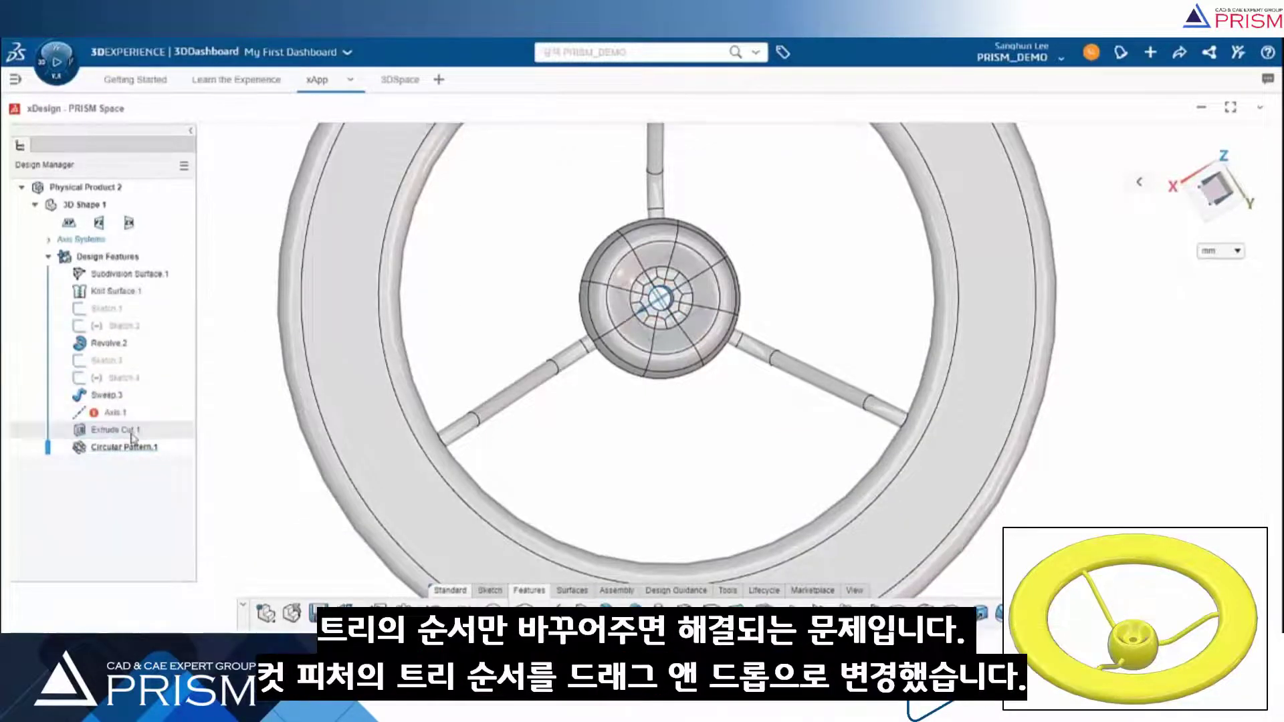
{"action": "left_click", "coordinate": [127, 413]}
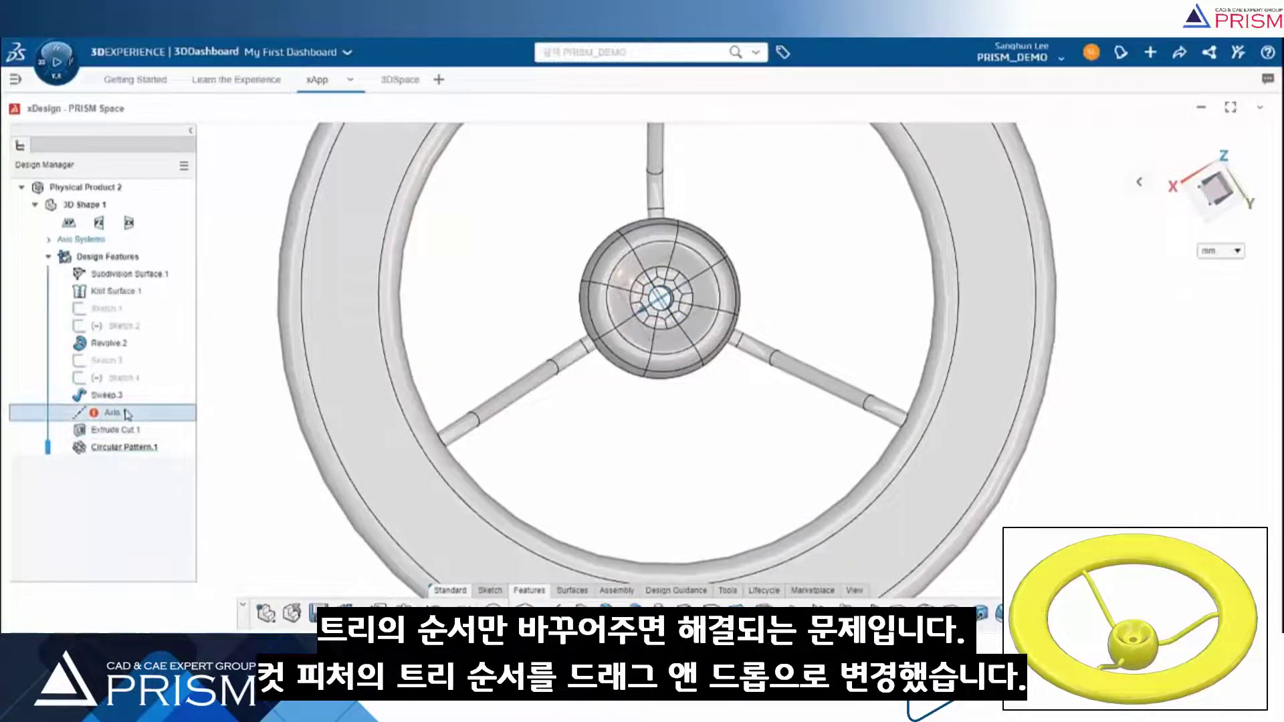
{"action": "left_click", "coordinate": [158, 364]}
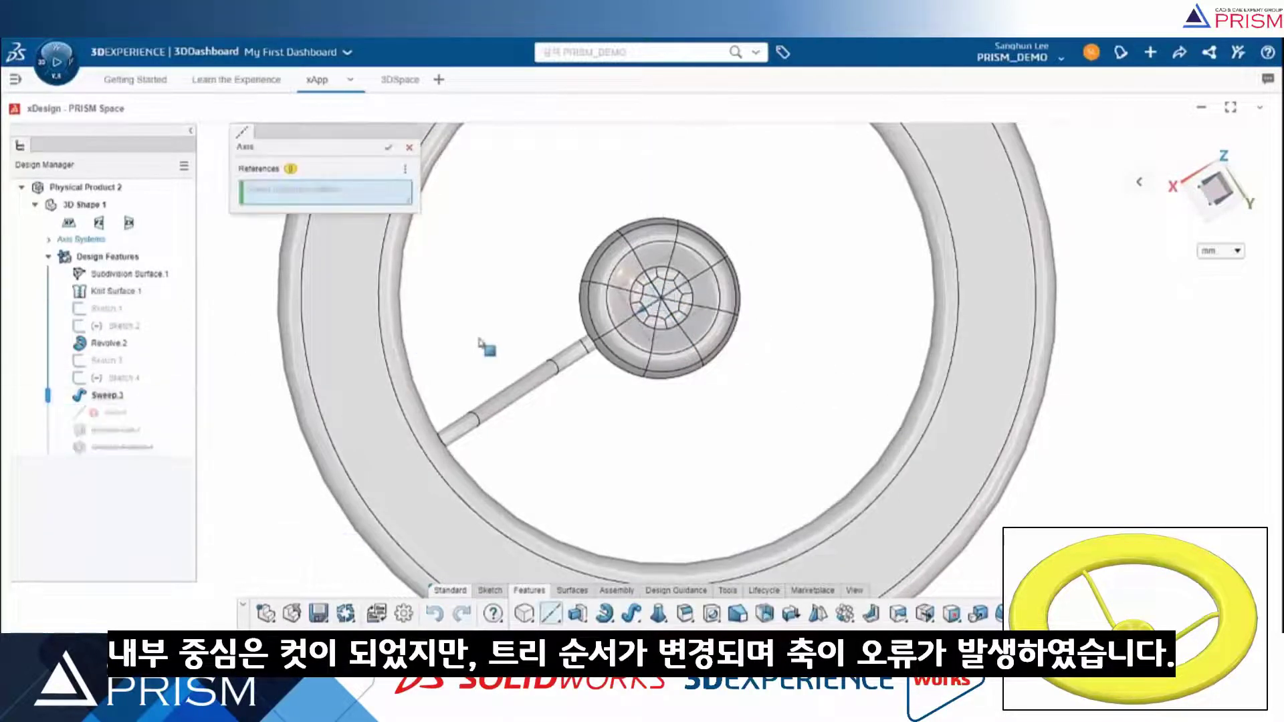
Rebuild Axis.1 from the ZX and YZ planes, restoring the three spokes
{"action": "middle_click_drag", "start_coordinate": [536, 368], "coordinate": [519, 195]}
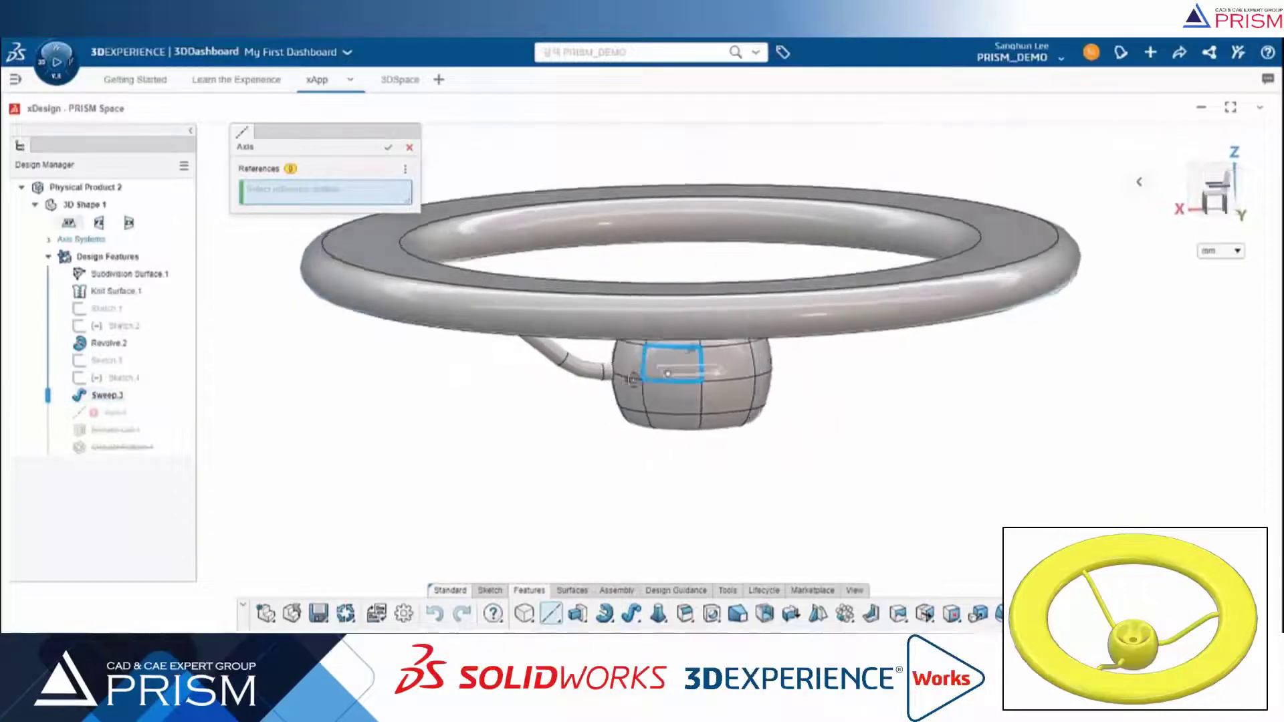
{"action": "middle_click_drag", "start_coordinate": [679, 386], "coordinate": [677, 461]}
{"action": "middle_click_drag", "start_coordinate": [648, 342], "coordinate": [751, 308]}
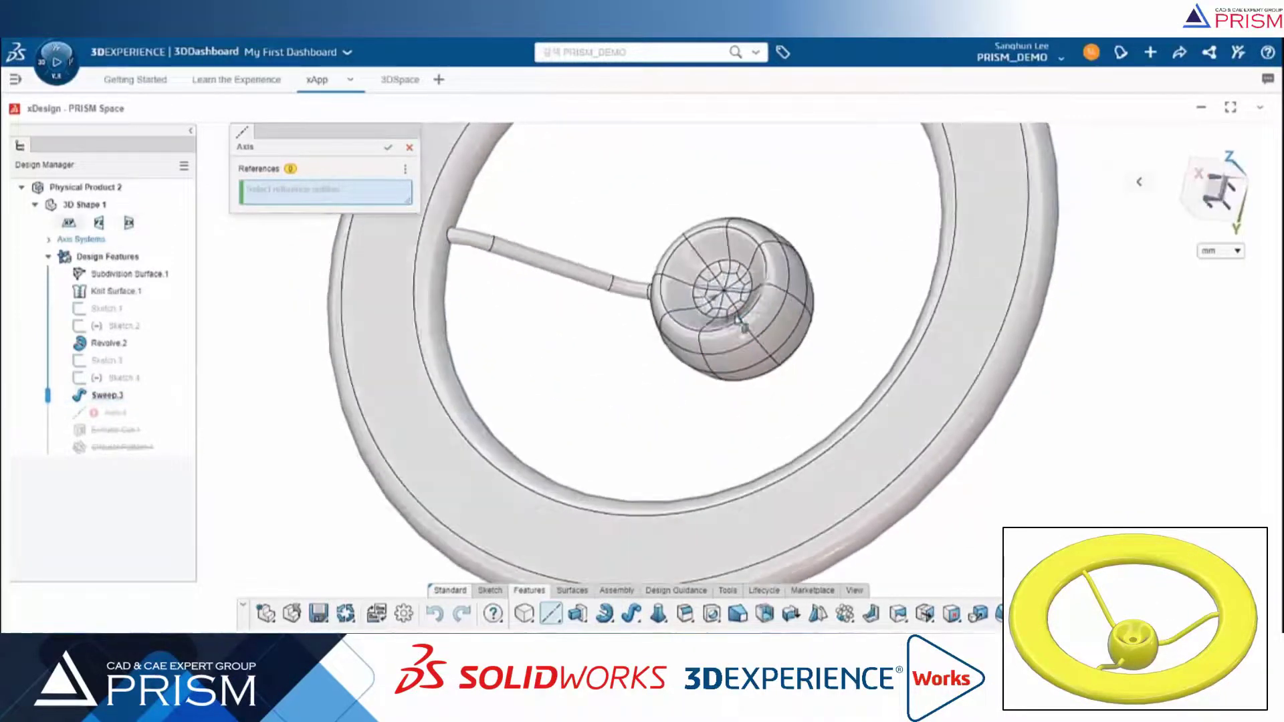
{"action": "left_click", "coordinate": [745, 298]}
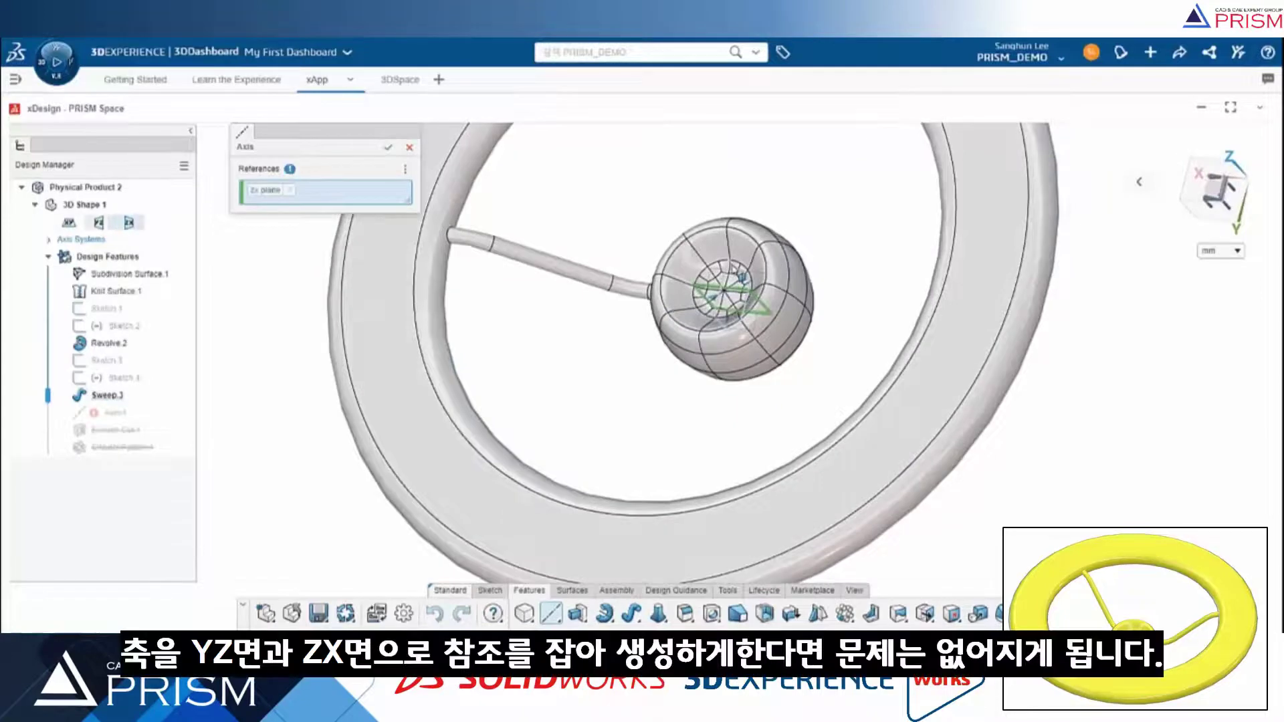
{"action": "left_click", "coordinate": [740, 277]}
{"action": "middle_click_drag", "start_coordinate": [735, 401], "coordinate": [722, 288]}
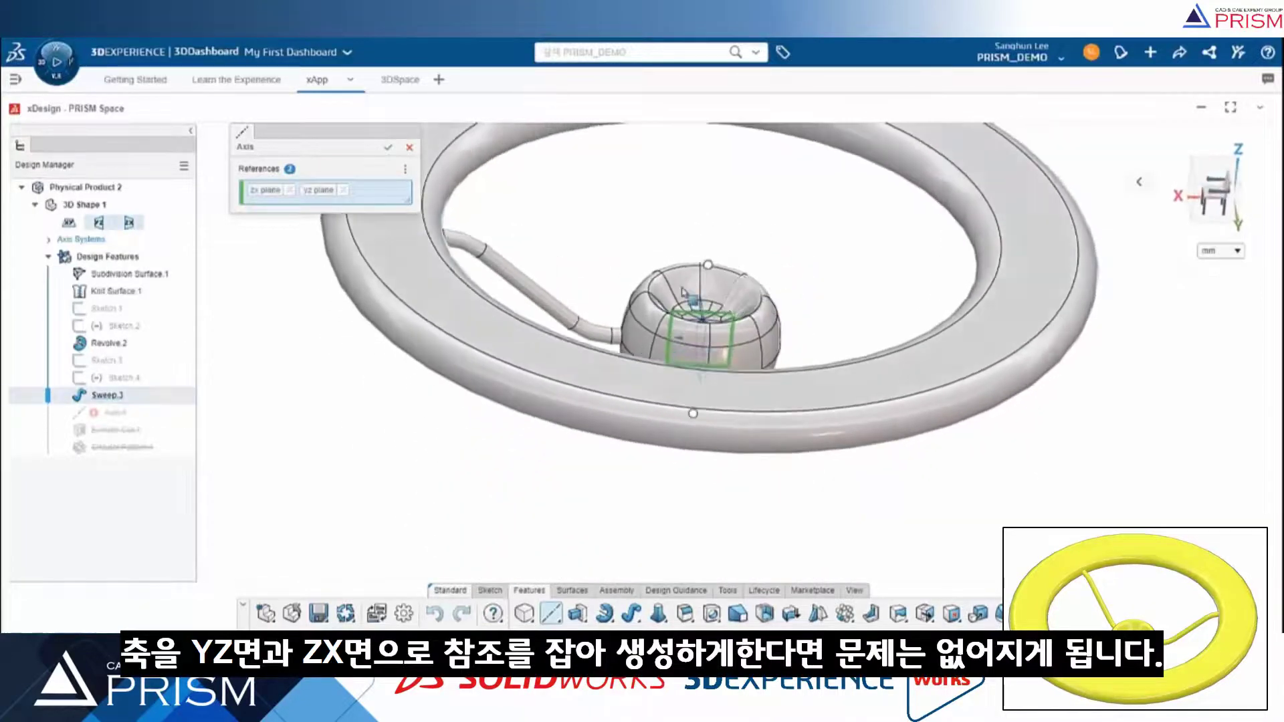
{"action": "left_click", "coordinate": [387, 151]}
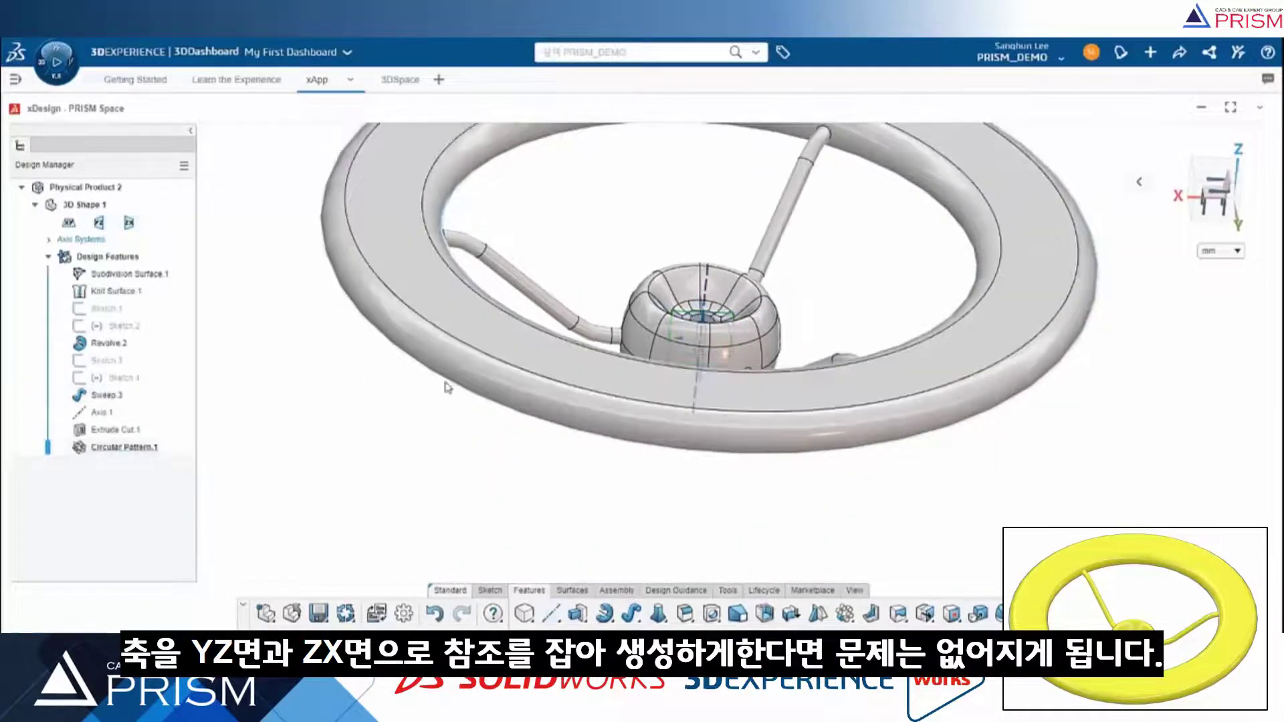
{"action": "mouse_move", "coordinate": [441, 427]}
{"action": "middle_mouse_down"}
{"action": "mouse_move", "coordinate": [420, 401]}
{"action": "mouse_move", "coordinate": [381, 433]}
{"action": "mouse_move", "coordinate": [335, 439]}
{"action": "mouse_move", "coordinate": [521, 280]}
{"action": "mouse_move", "coordinate": [650, 212]}
{"action": "mouse_move", "coordinate": [514, 234]}
{"action": "middle_mouse_up"}
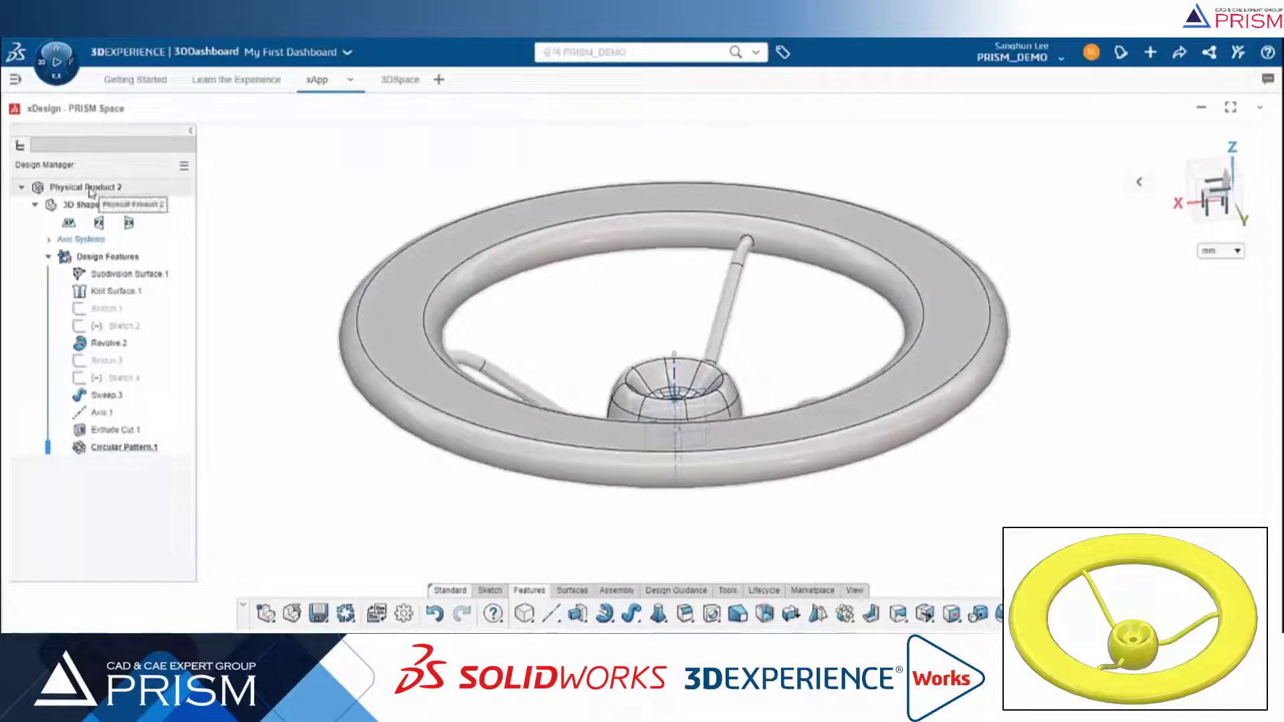
Apply yellow (ffff00) to all Design Features so the ring, hub and spokes turn yellow
{"action": "left_click", "coordinate": [120, 261]}
{"action": "left_click", "coordinate": [190, 208]}
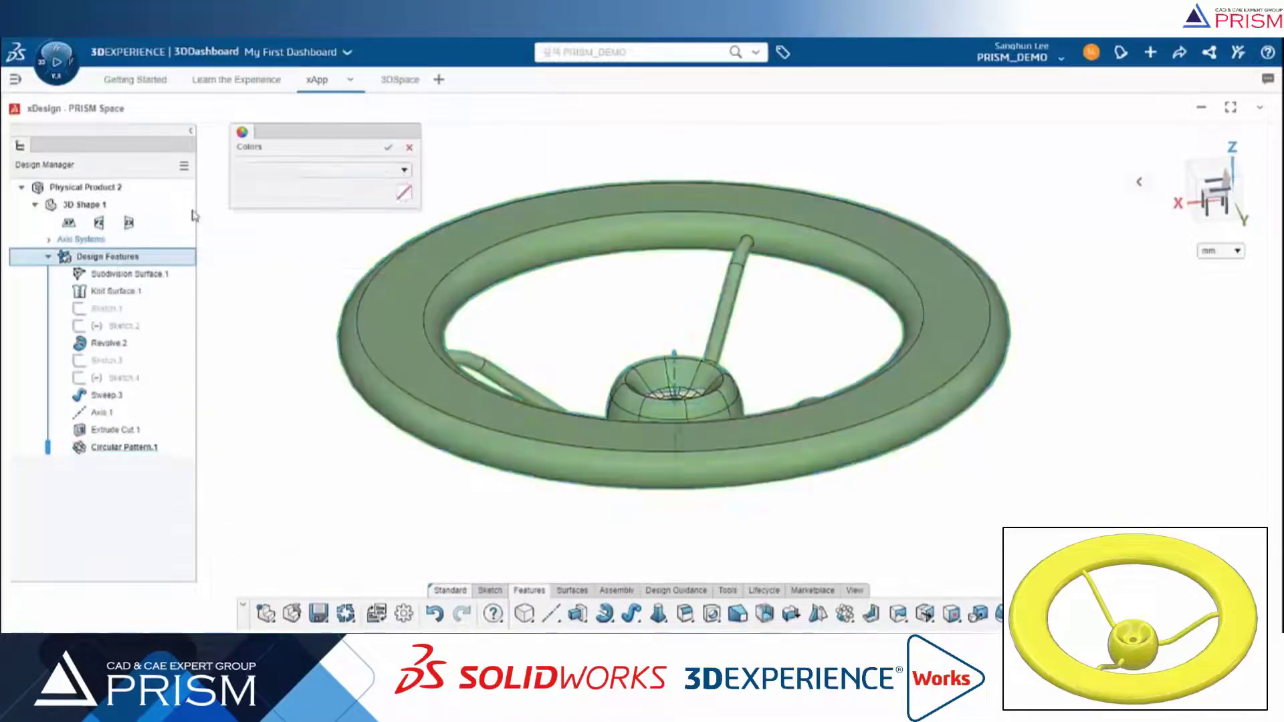
{"action": "left_click", "coordinate": [406, 256]}
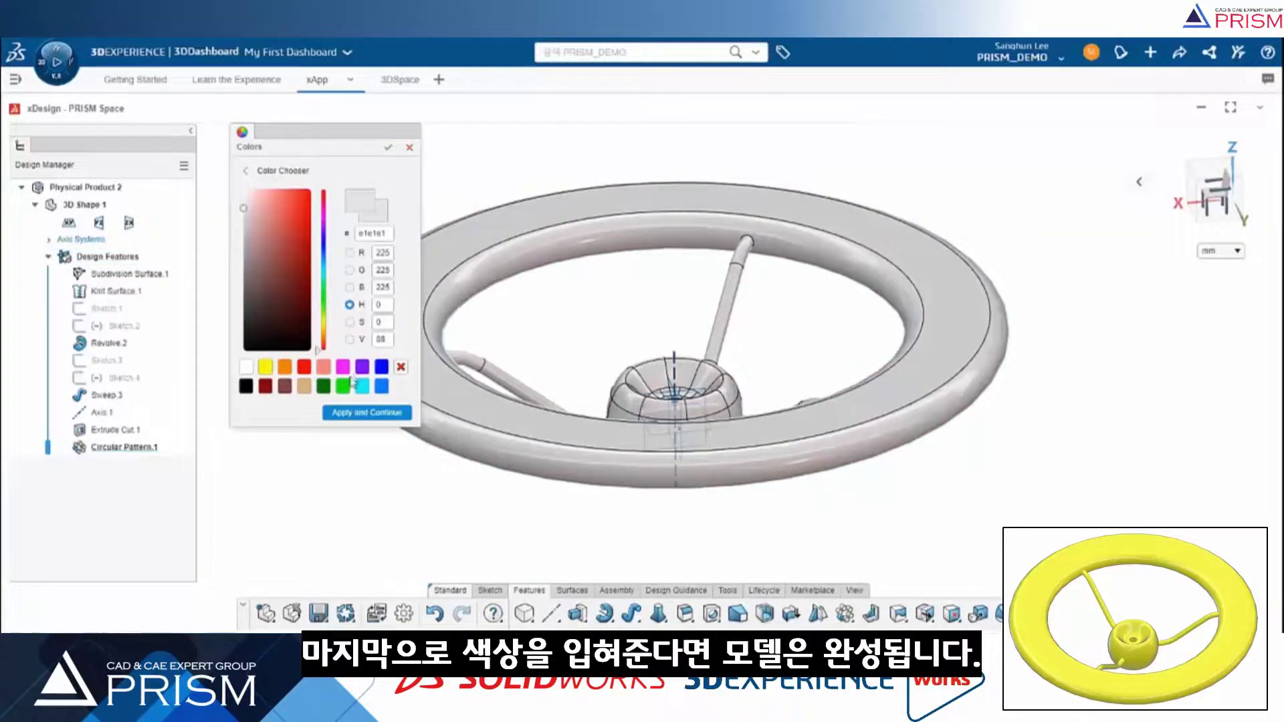
{"action": "left_click", "coordinate": [267, 368]}
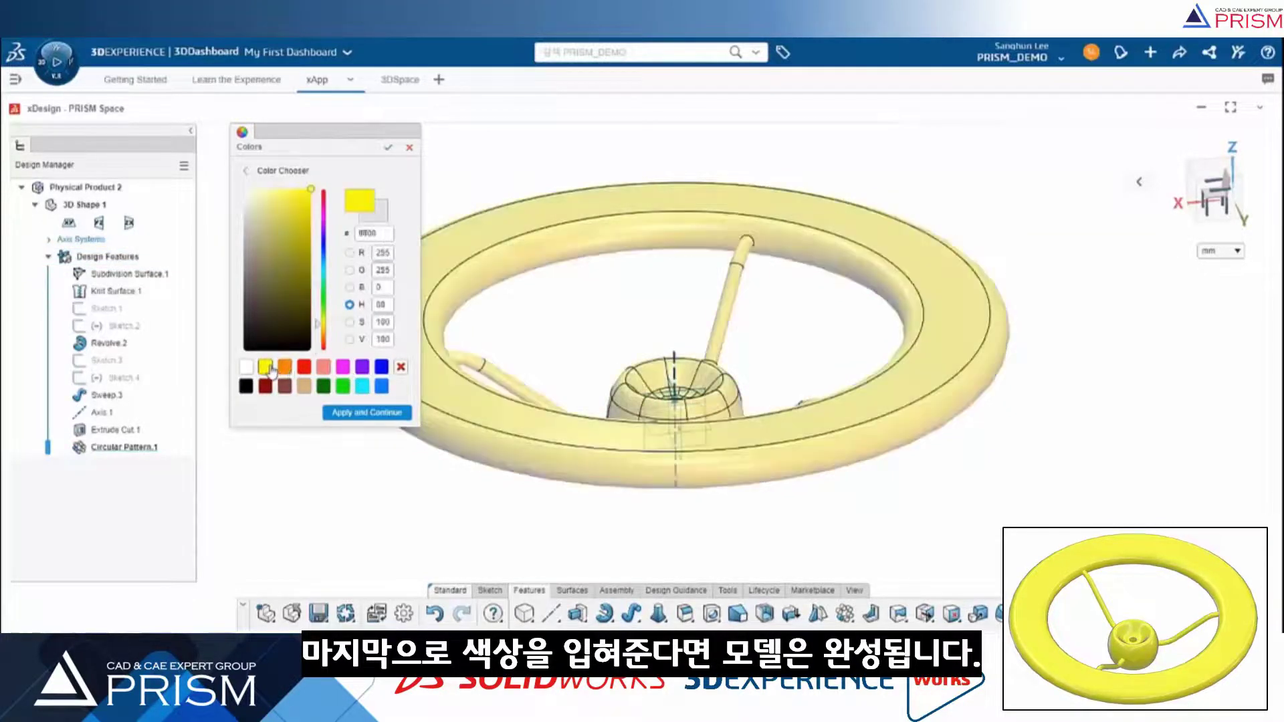
{"action": "left_click", "coordinate": [343, 415]}
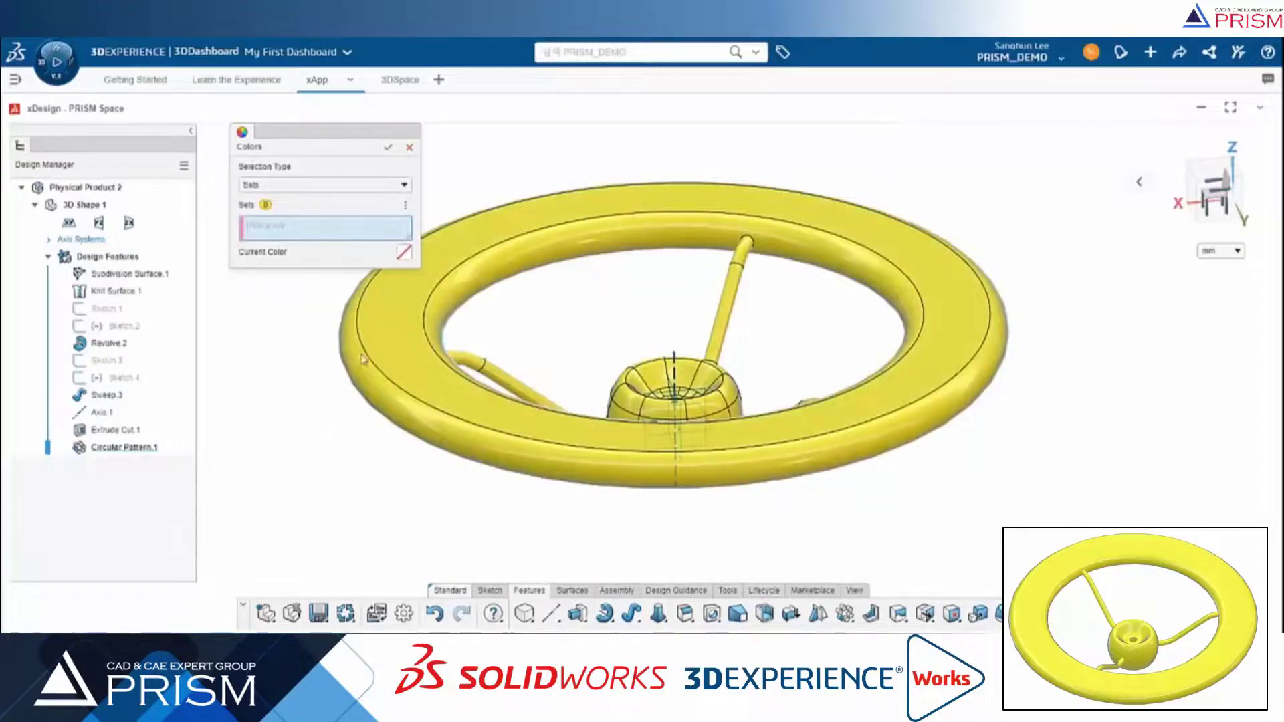
{"action": "left_click", "coordinate": [387, 148]}
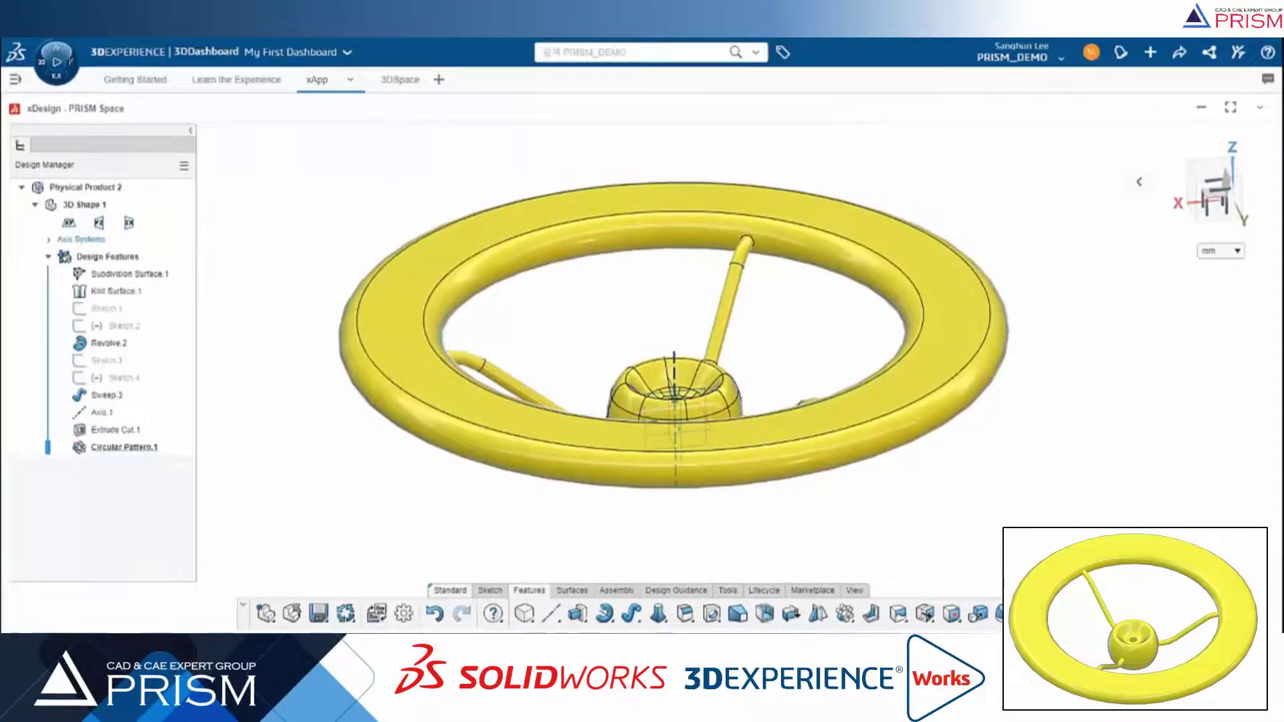
{"action": "middle_click_drag", "start_coordinate": [1030, 239], "coordinate": [1006, 271]}
{"action": "scroll", "coordinate": [966, 266], "scroll_direction": "down", "scroll_amount": 3}
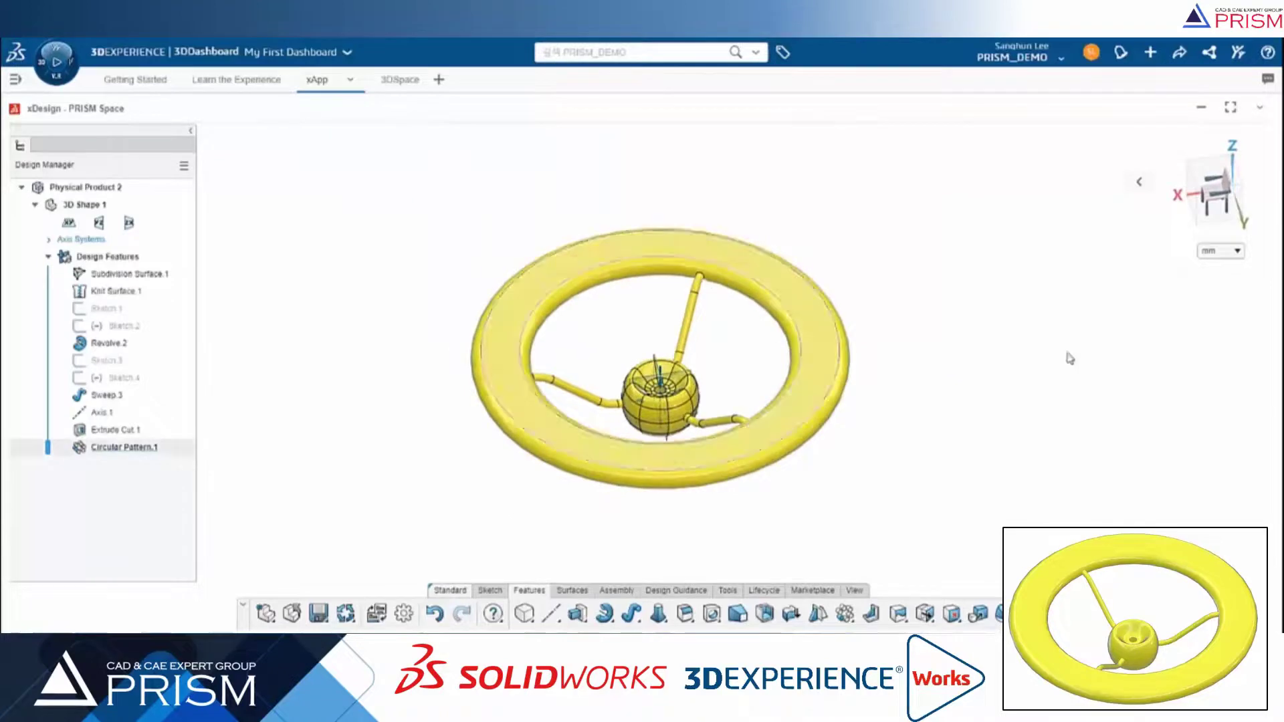
{"action": "mouse_move", "coordinate": [923, 404]}
{"action": "middle_mouse_down"}
{"action": "mouse_move", "coordinate": [969, 364]}
{"action": "mouse_move", "coordinate": [972, 246]}
{"action": "mouse_move", "coordinate": [948, 462]}
{"action": "middle_mouse_up"}
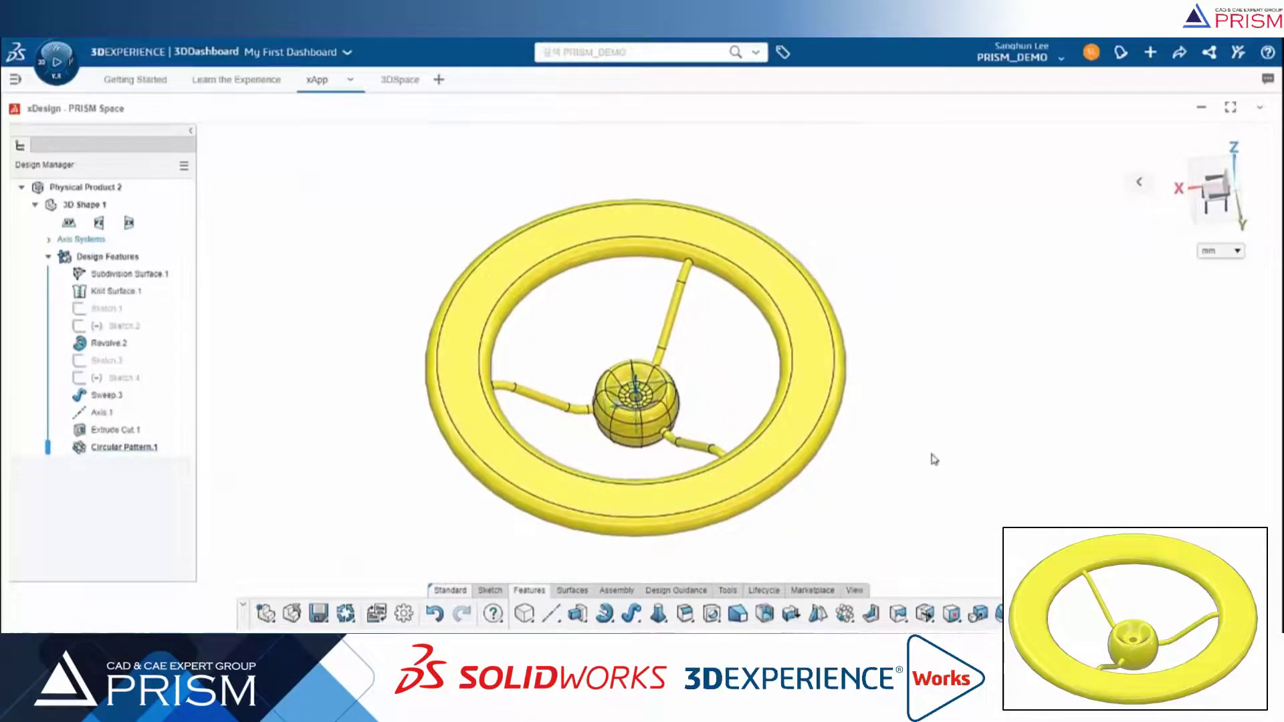